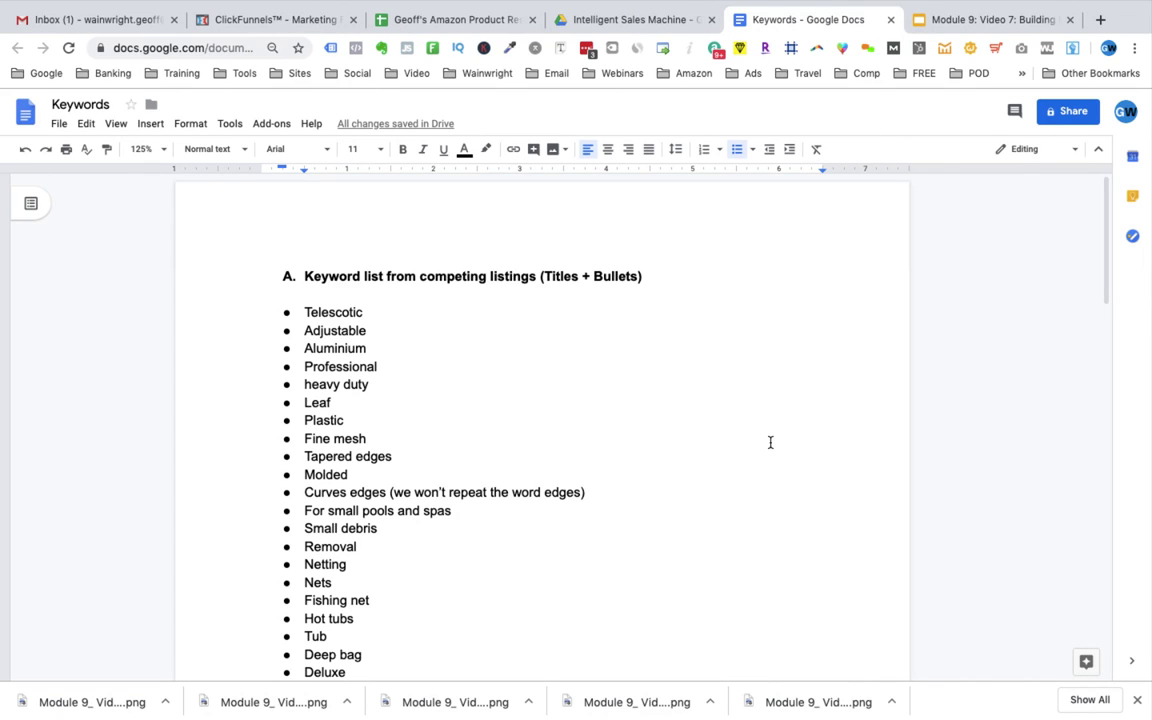
Read through both keyword lists, the one from competing listings and the one from the Amazon Suggestion Tool.
{"action": "scroll", "coordinate": [770, 442], "scroll_direction": "down", "scroll_amount": 1}
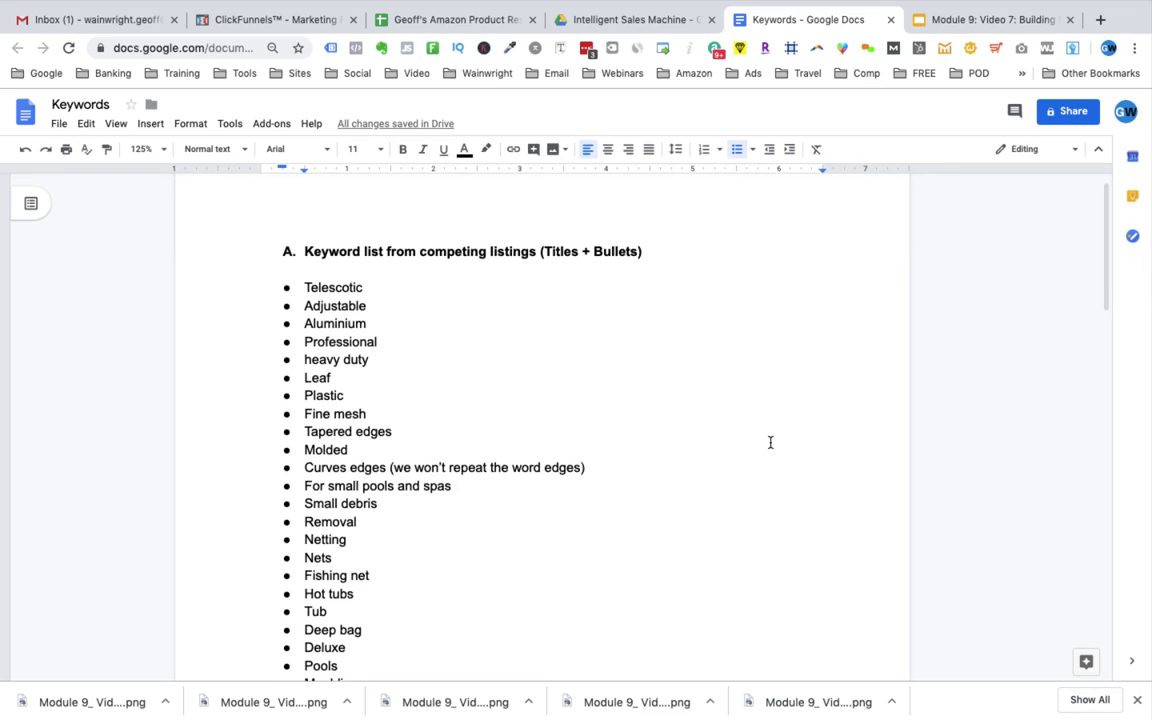
{"action": "scroll", "coordinate": [770, 442], "scroll_direction": "down", "scroll_amount": 2}
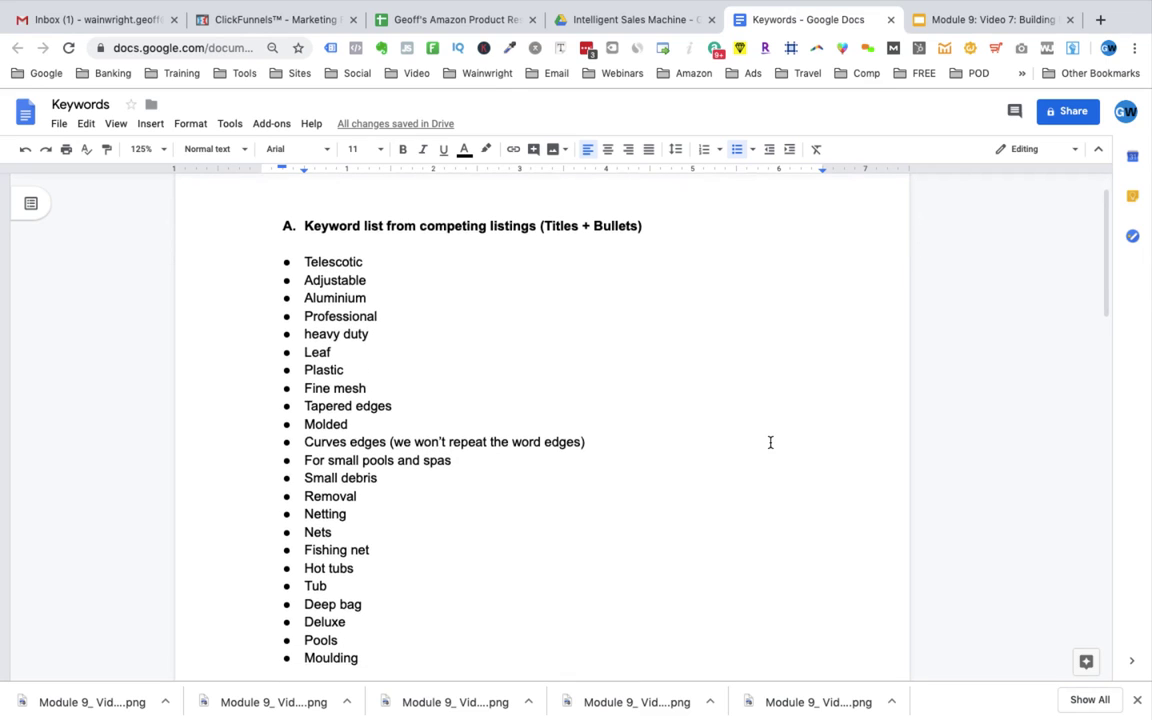
{"action": "scroll", "coordinate": [770, 442], "scroll_direction": "down", "scroll_amount": 2}
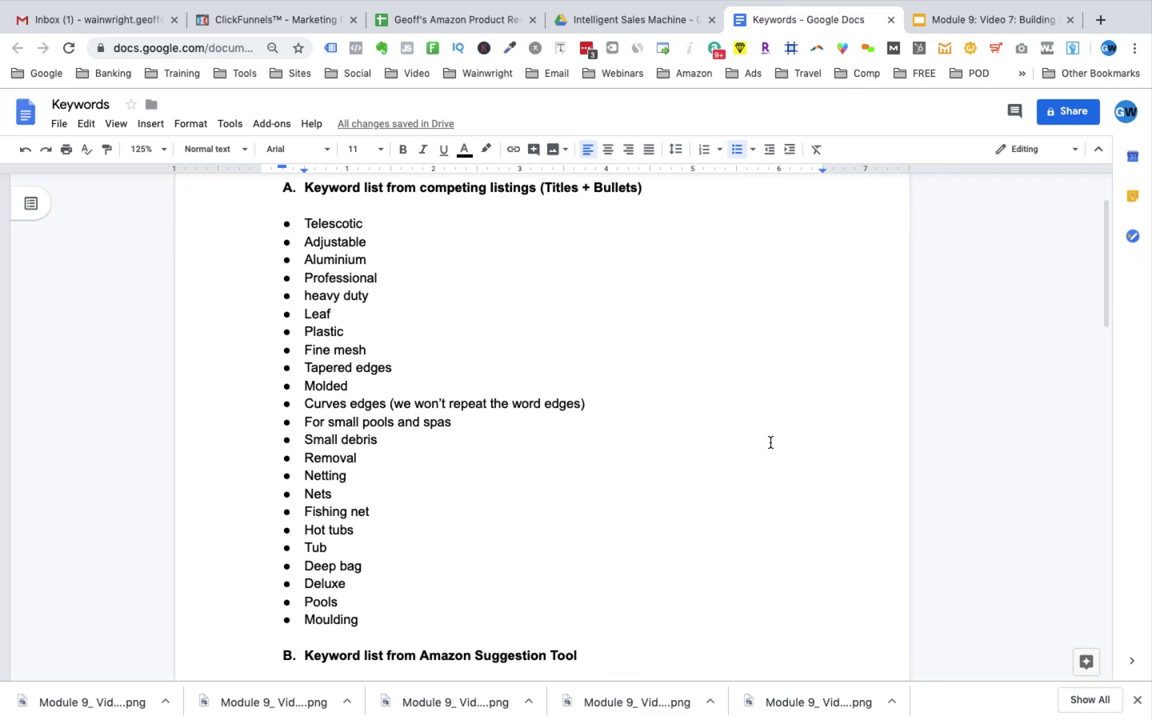
{"action": "scroll", "coordinate": [770, 442], "scroll_direction": "down", "scroll_amount": 1}
{"action": "scroll", "coordinate": [770, 442], "scroll_direction": "down", "scroll_amount": 7}
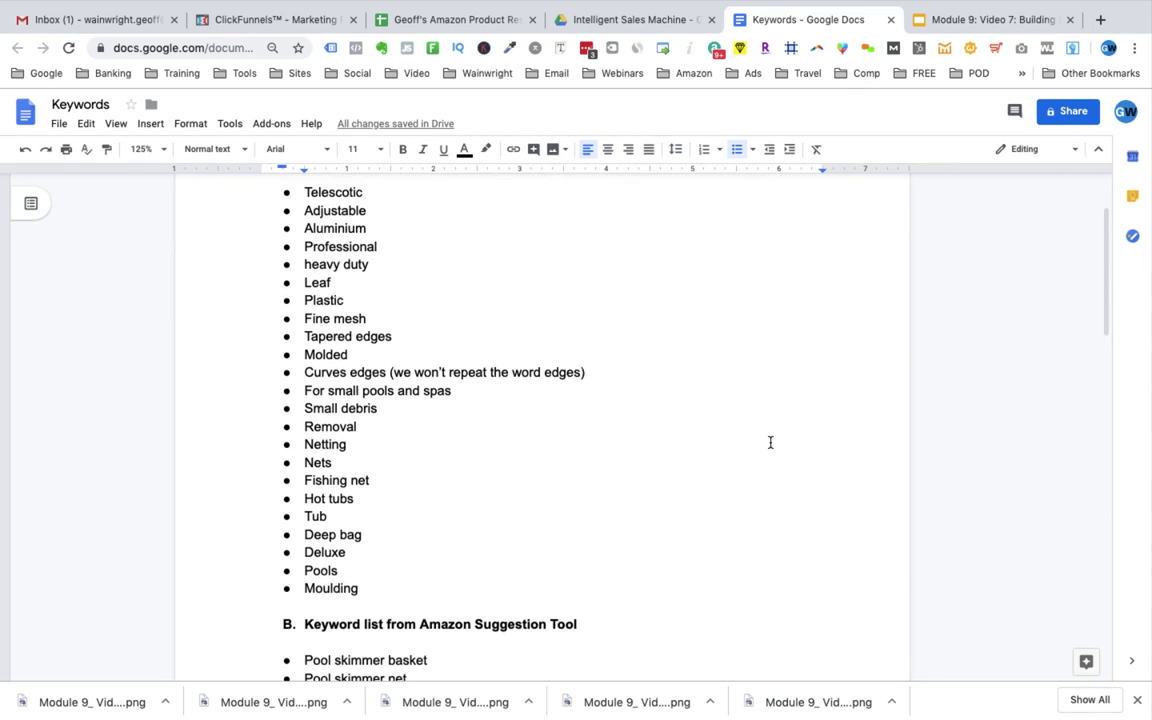
{"action": "scroll", "coordinate": [770, 442], "scroll_direction": "down", "scroll_amount": 4}
{"action": "scroll", "coordinate": [770, 442], "scroll_direction": "down", "scroll_amount": 7}
{"action": "scroll", "coordinate": [770, 442], "scroll_direction": "down", "scroll_amount": 2}
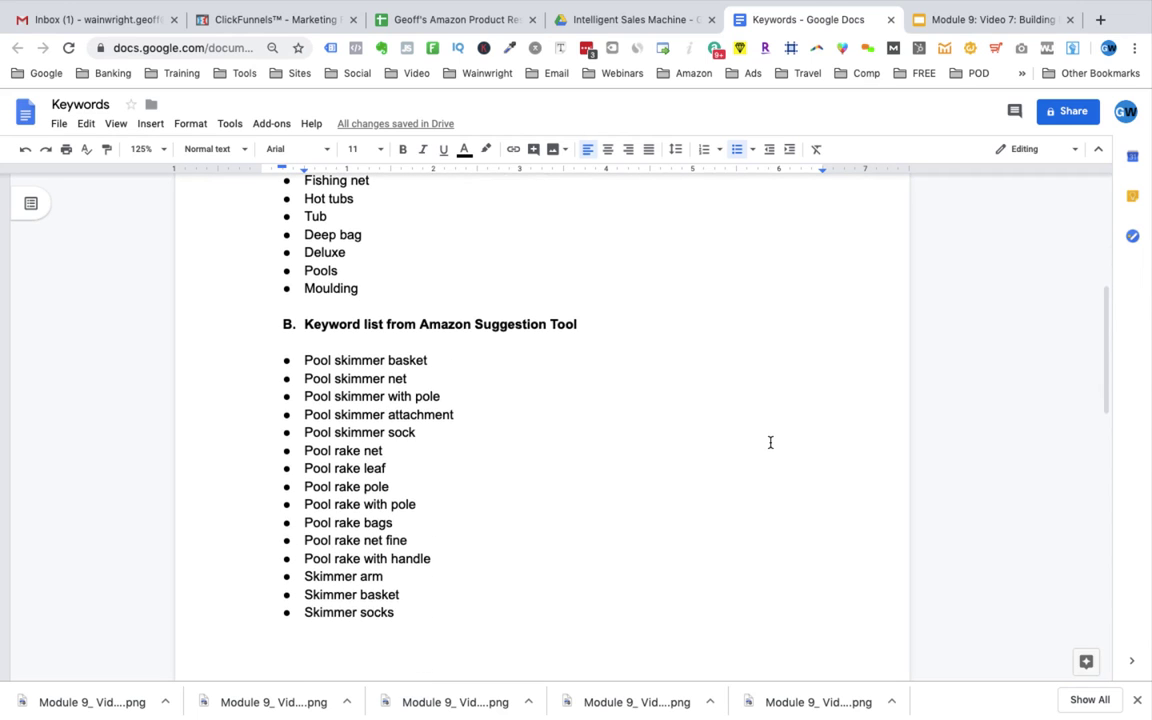
{"action": "scroll", "coordinate": [770, 442], "scroll_direction": "down", "scroll_amount": 6}
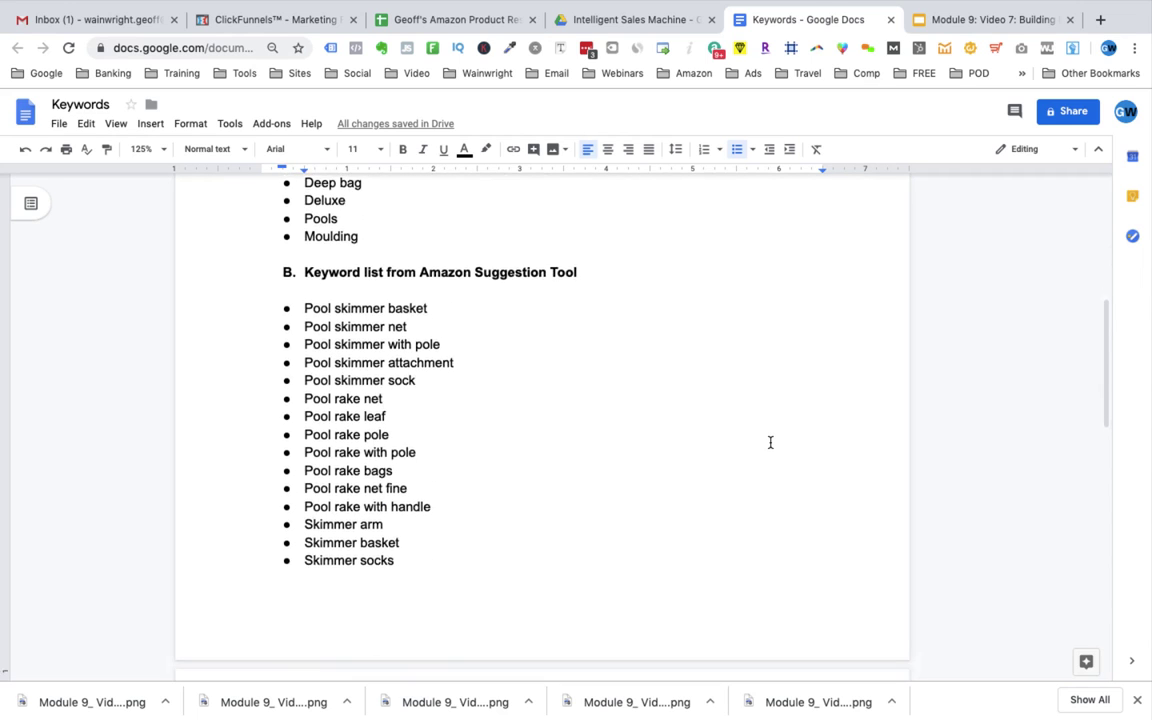
{"action": "scroll", "coordinate": [770, 442], "scroll_direction": "down", "scroll_amount": 1}
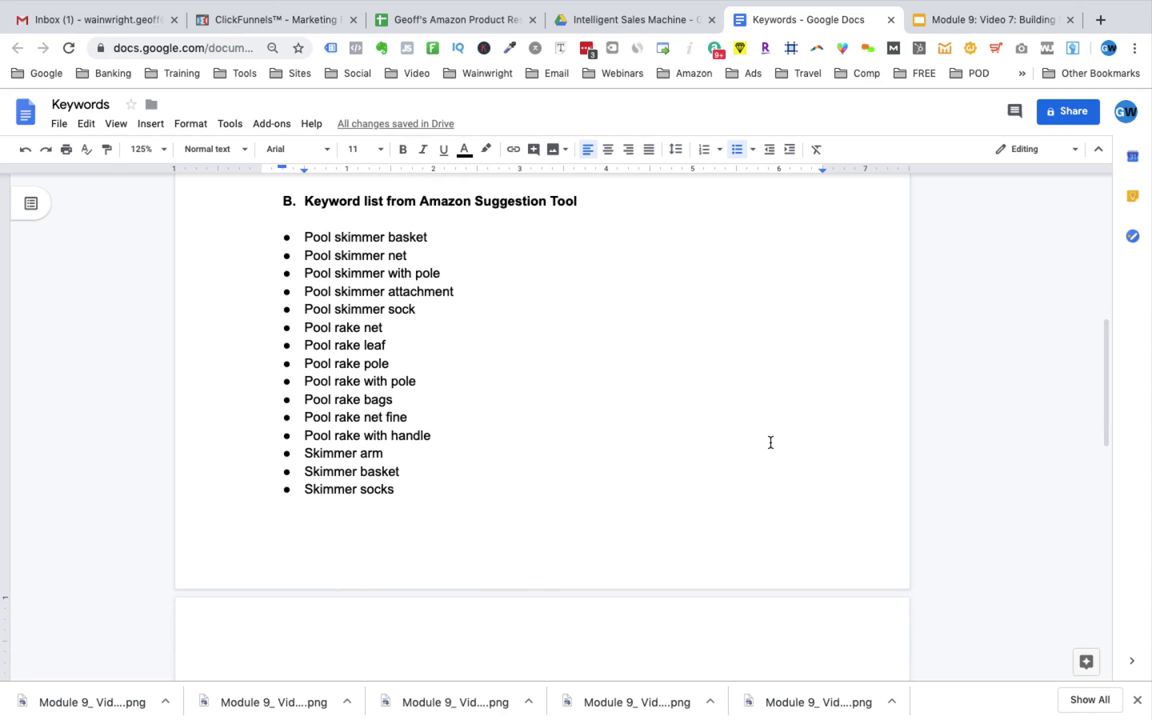
{"action": "scroll", "coordinate": [770, 442], "scroll_direction": "down", "scroll_amount": 9}
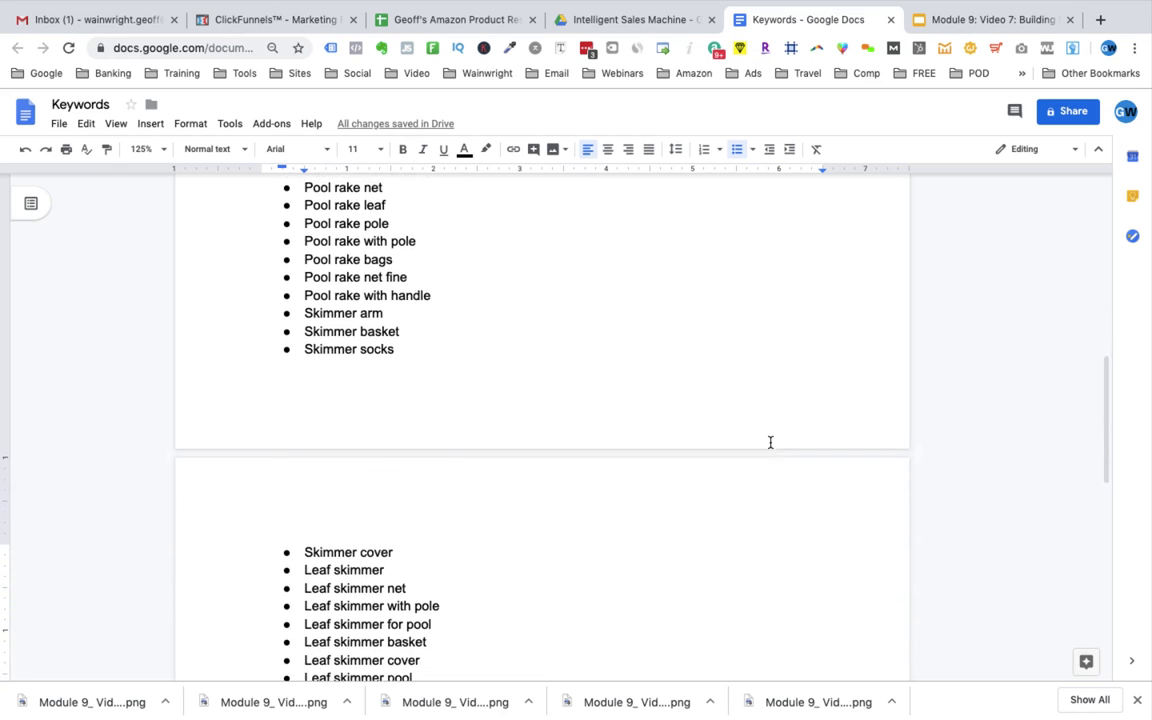
{"action": "scroll", "coordinate": [770, 445], "scroll_direction": "down", "scroll_amount": 1}
{"action": "scroll", "coordinate": [770, 445], "scroll_direction": "down", "scroll_amount": 4}
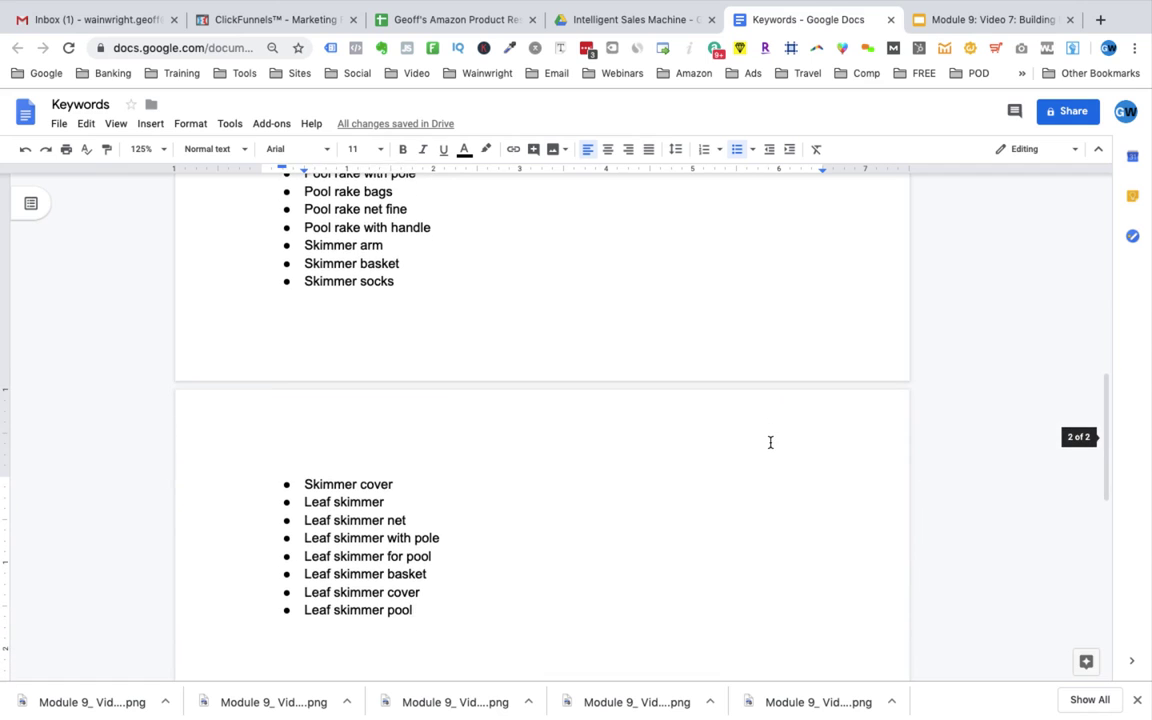
{"action": "scroll", "coordinate": [770, 442], "scroll_direction": "up", "scroll_amount": 13}
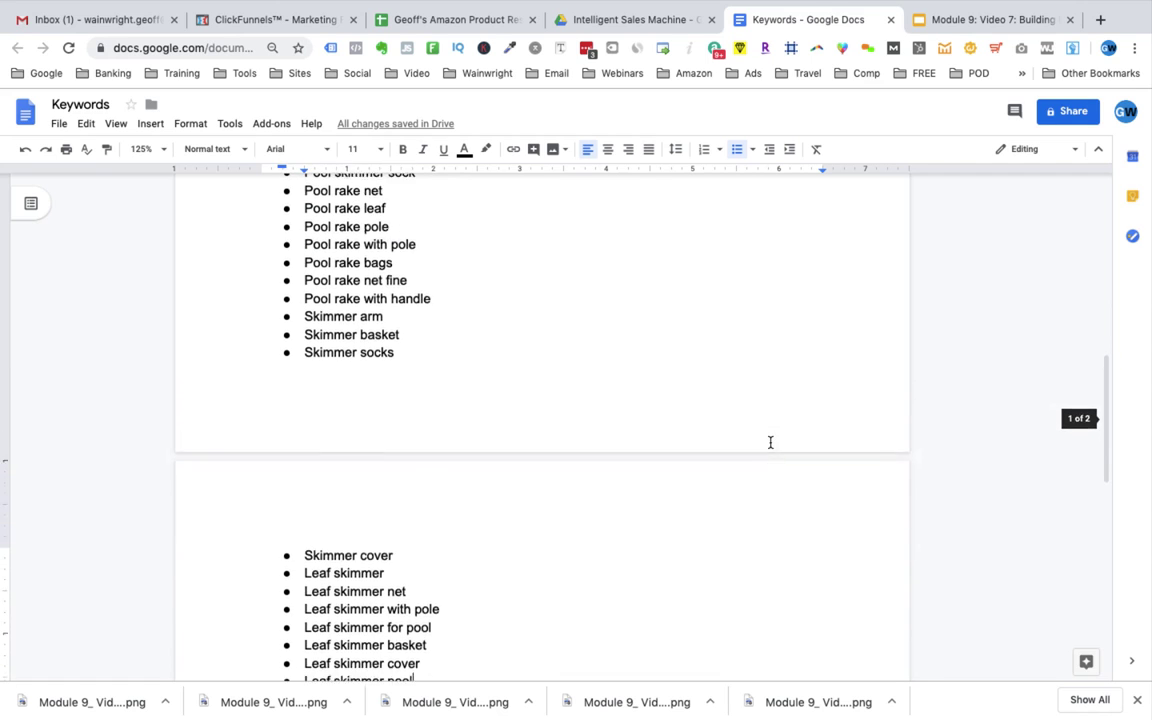
{"action": "scroll", "coordinate": [770, 442], "scroll_direction": "up", "scroll_amount": 9}
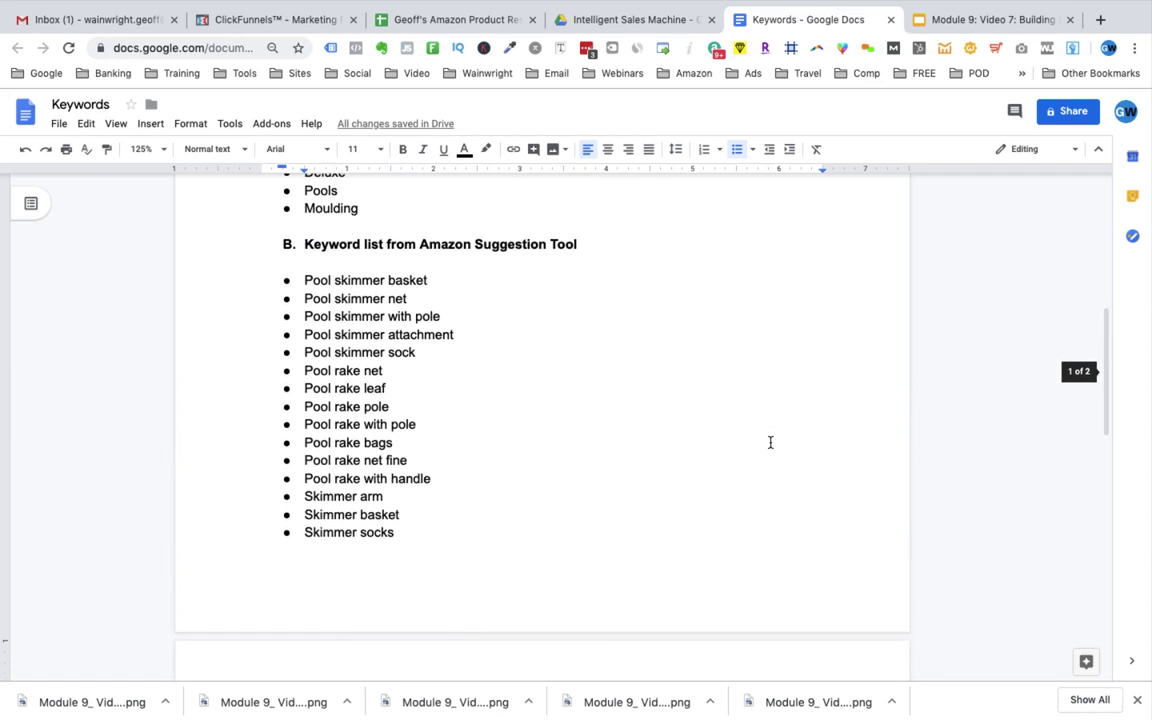
{"action": "scroll", "coordinate": [770, 442], "scroll_direction": "up", "scroll_amount": 5}
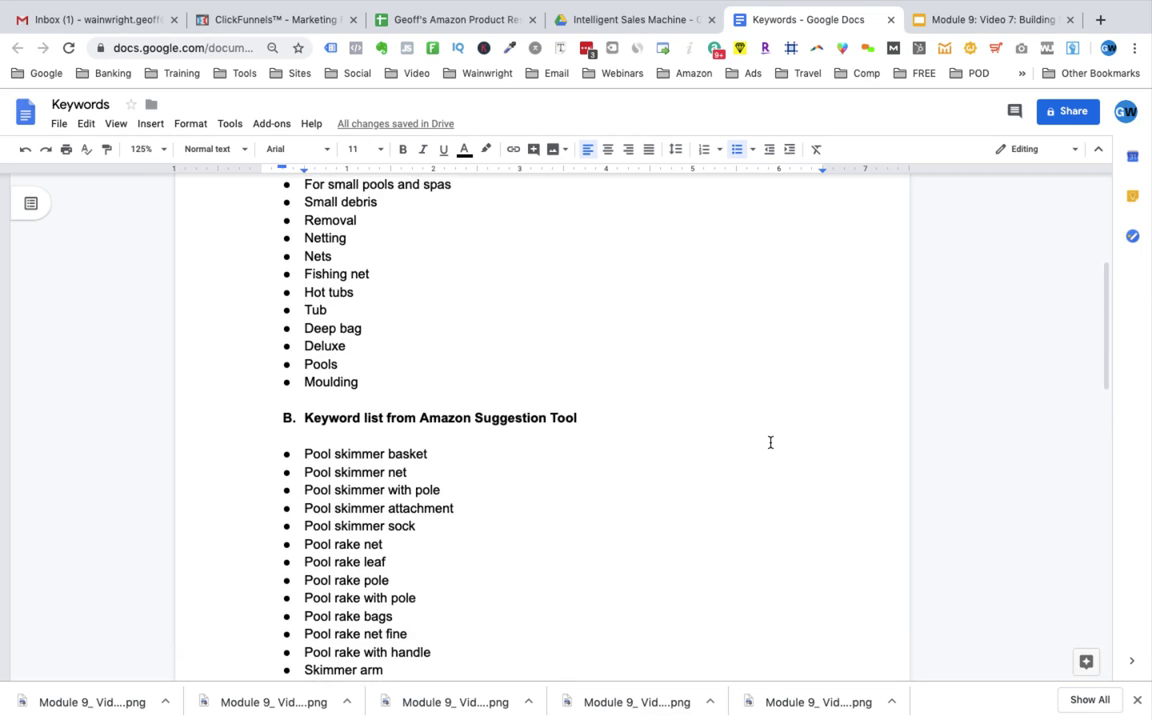
{"action": "scroll", "coordinate": [773, 466], "scroll_direction": "up", "scroll_amount": 6}
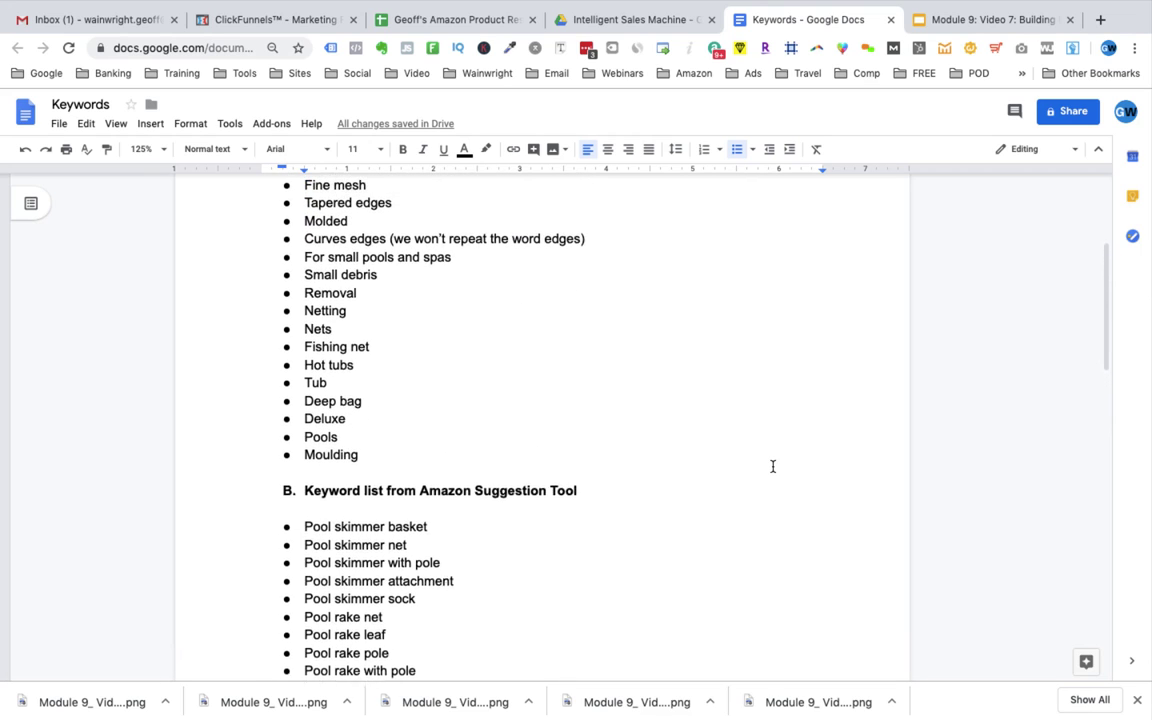
{"action": "scroll", "coordinate": [773, 466], "scroll_direction": "up", "scroll_amount": 7}
{"action": "scroll", "coordinate": [773, 466], "scroll_direction": "up", "scroll_amount": 1}
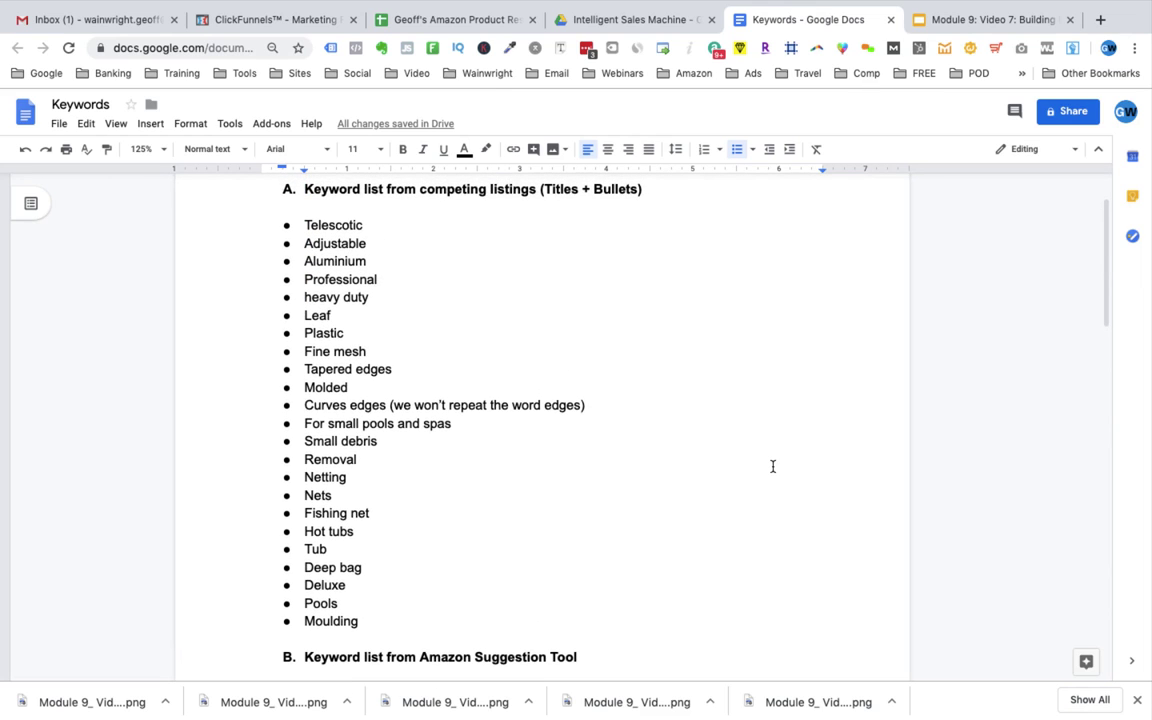
{"action": "scroll", "coordinate": [773, 466], "scroll_direction": "up", "scroll_amount": 5}
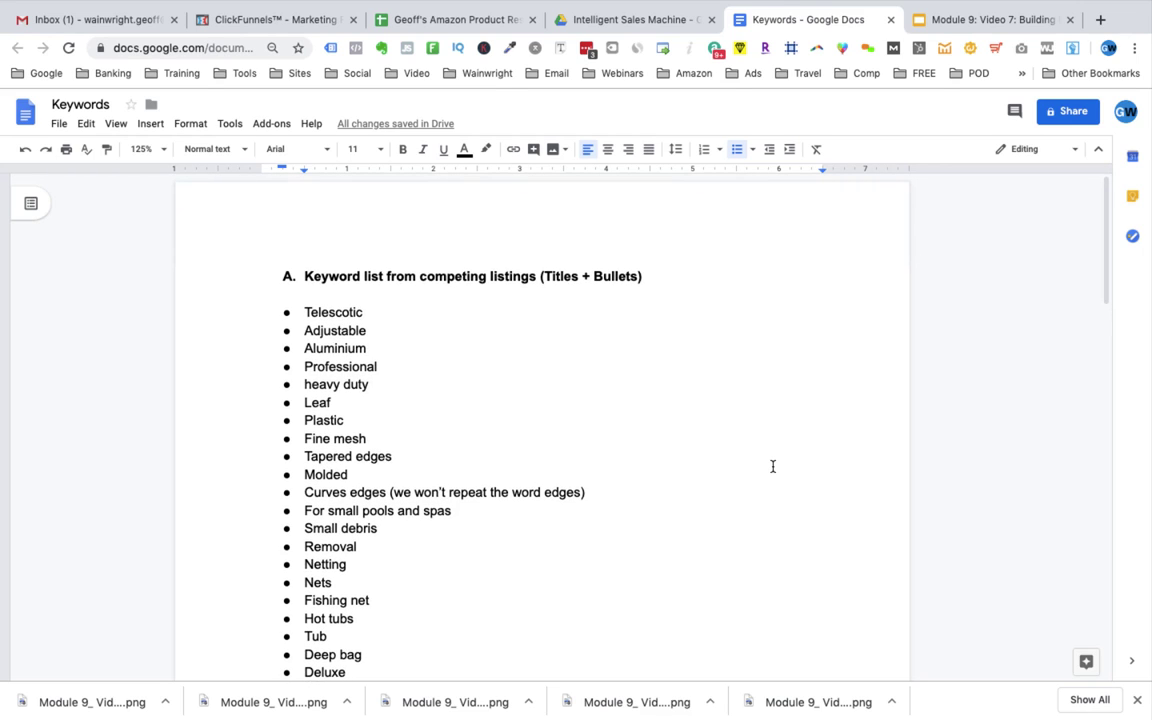
Add empty lines below the last keyword, "Leaf skimmer pool", at the end of the keyword document.
{"action": "scroll", "coordinate": [773, 466], "scroll_direction": "down", "scroll_amount": 3}
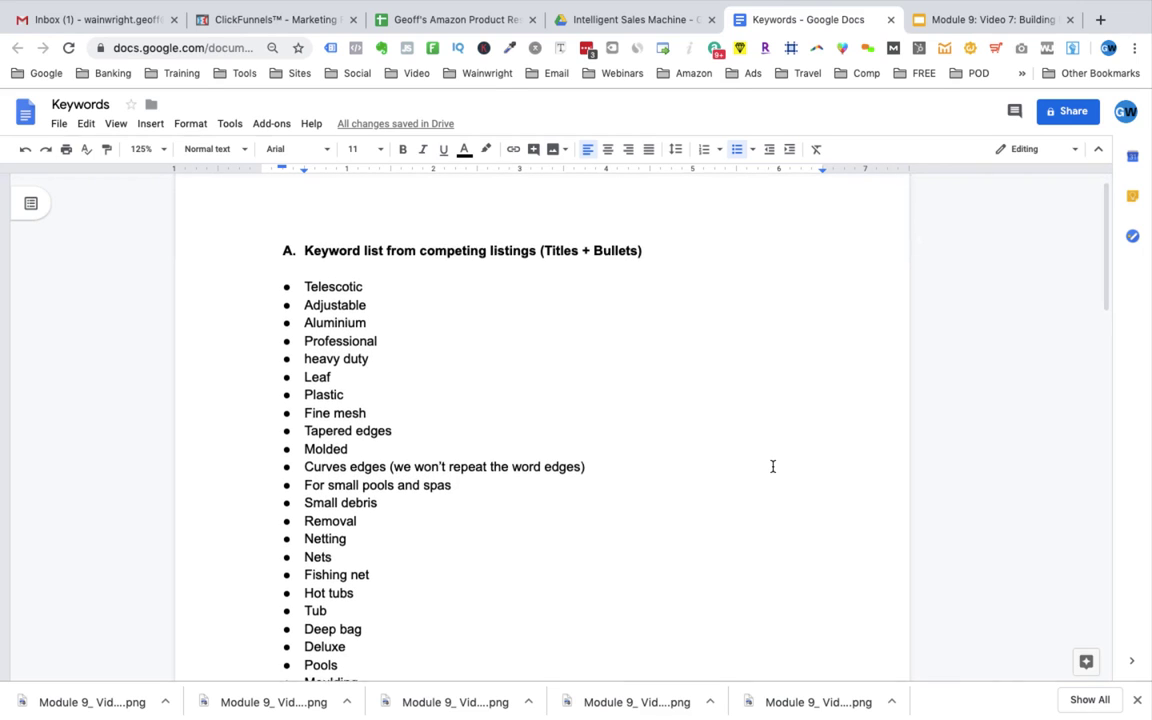
{"action": "scroll", "coordinate": [773, 466], "scroll_direction": "down", "scroll_amount": 3}
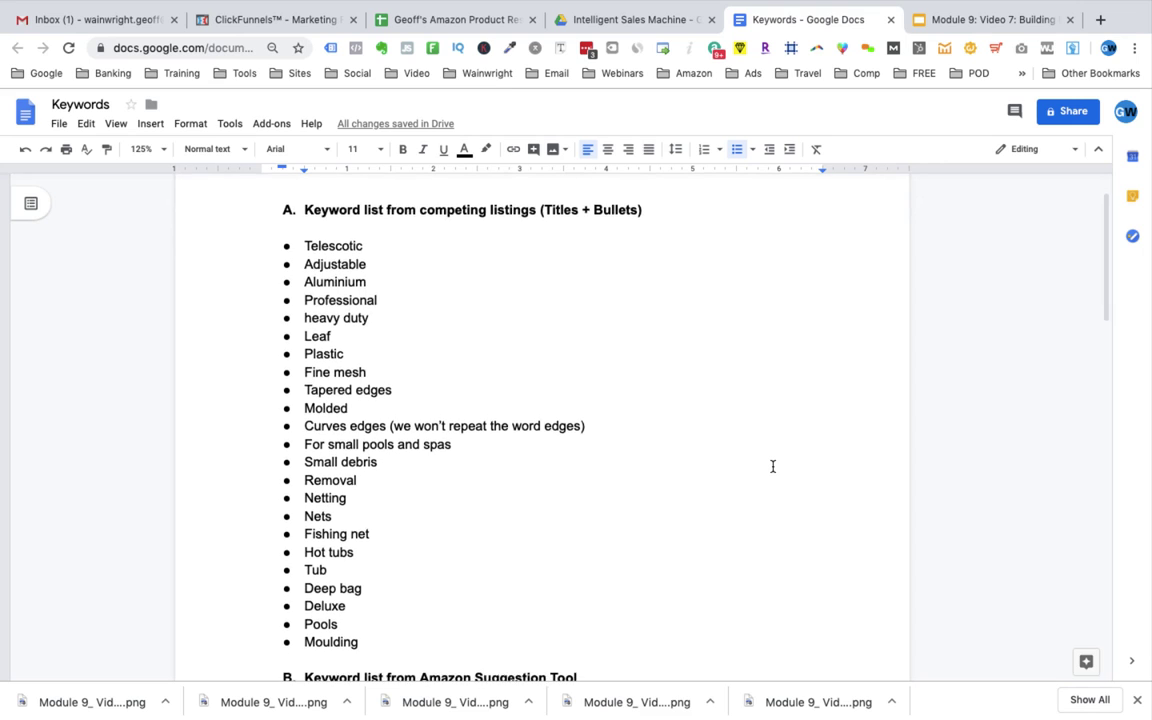
{"action": "scroll", "coordinate": [773, 466], "scroll_direction": "down", "scroll_amount": 1}
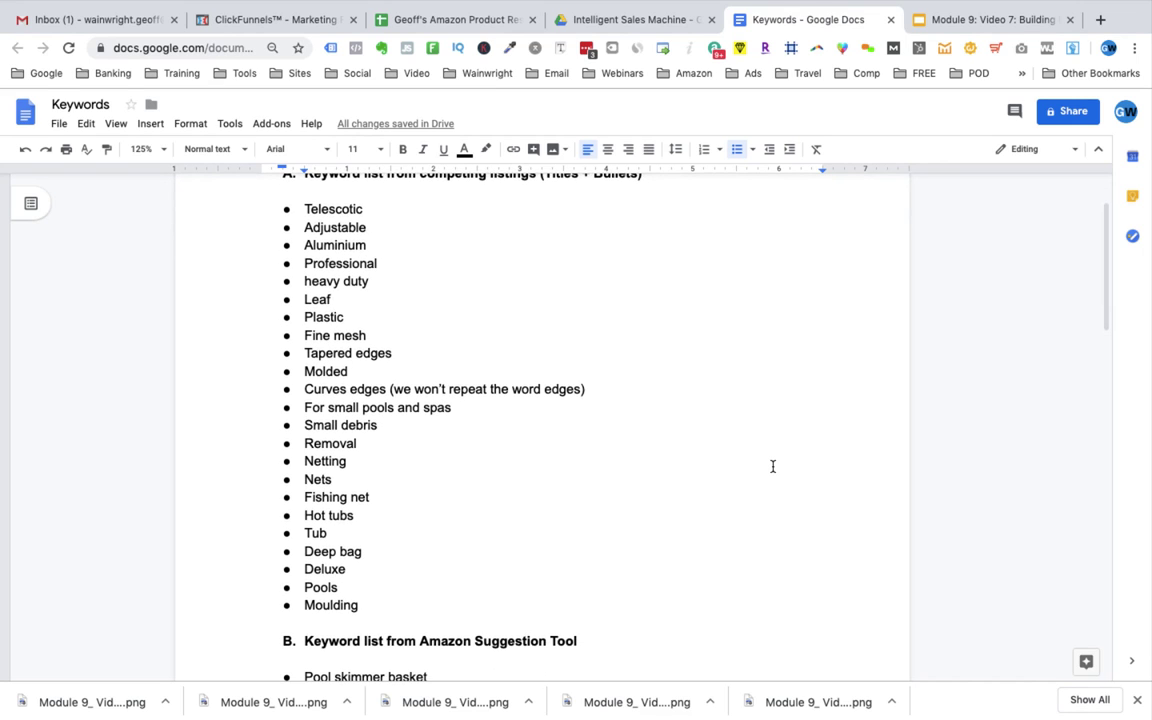
{"action": "scroll", "coordinate": [773, 466], "scroll_direction": "down", "scroll_amount": 8}
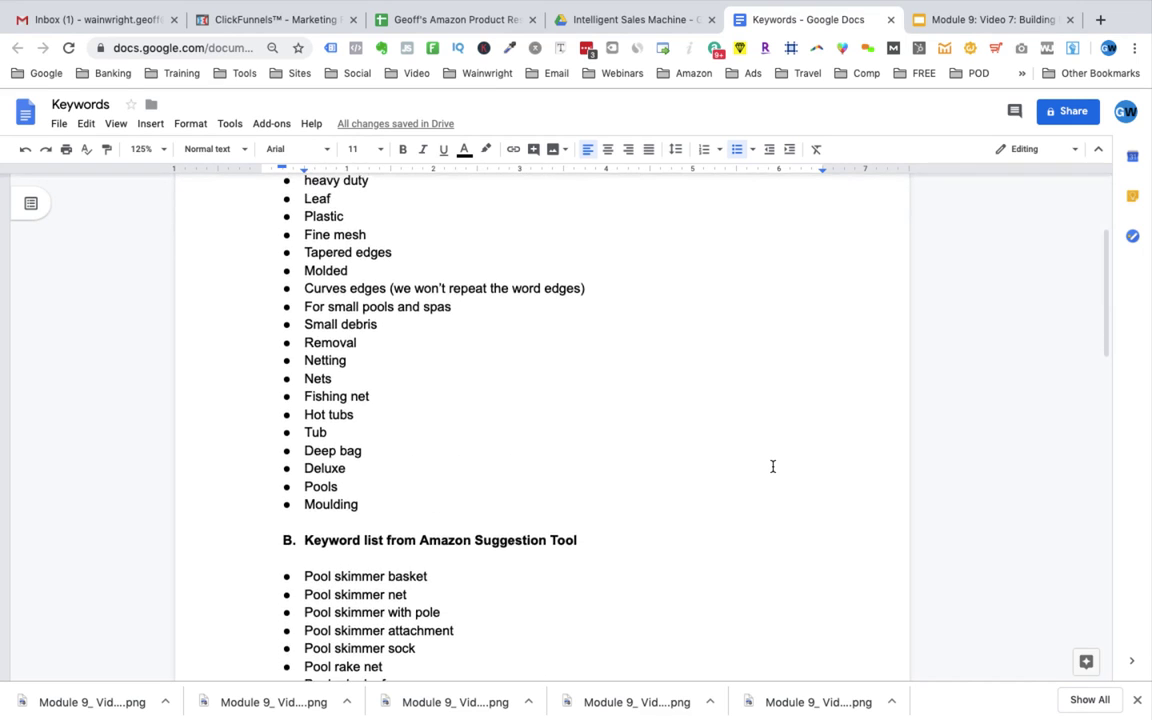
{"action": "scroll", "coordinate": [773, 466], "scroll_direction": "down", "scroll_amount": 1}
{"action": "scroll", "coordinate": [773, 466], "scroll_direction": "down", "scroll_amount": 8}
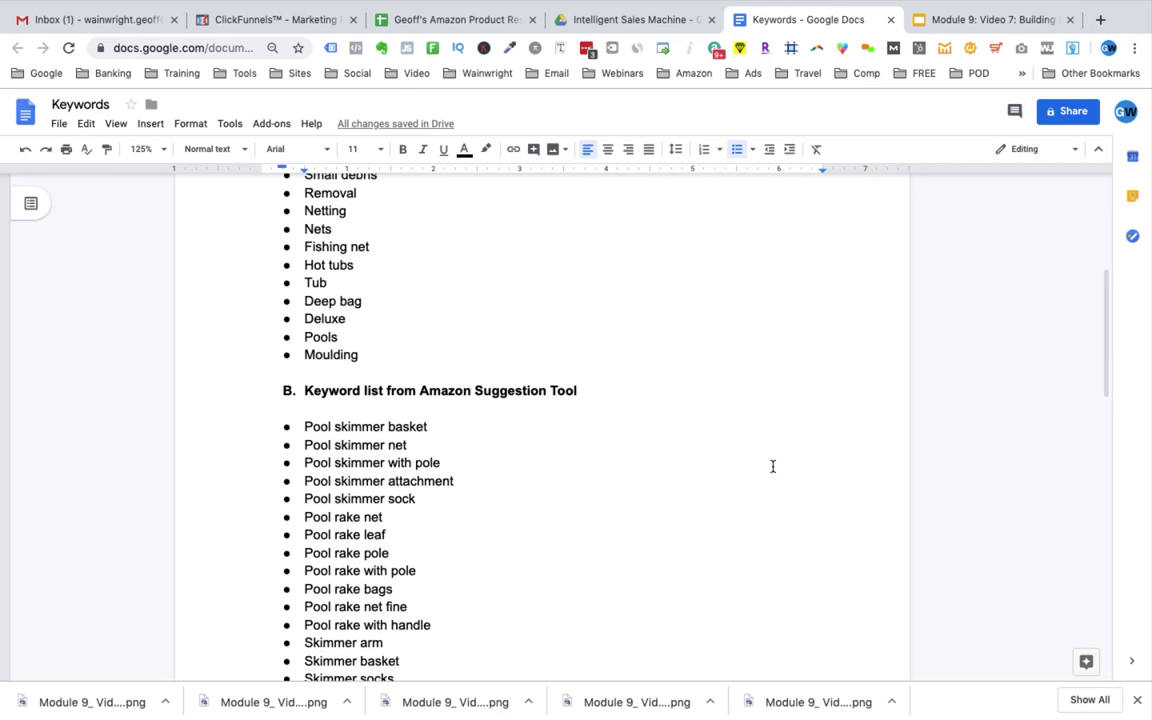
{"action": "scroll", "coordinate": [773, 466], "scroll_direction": "down", "scroll_amount": 8}
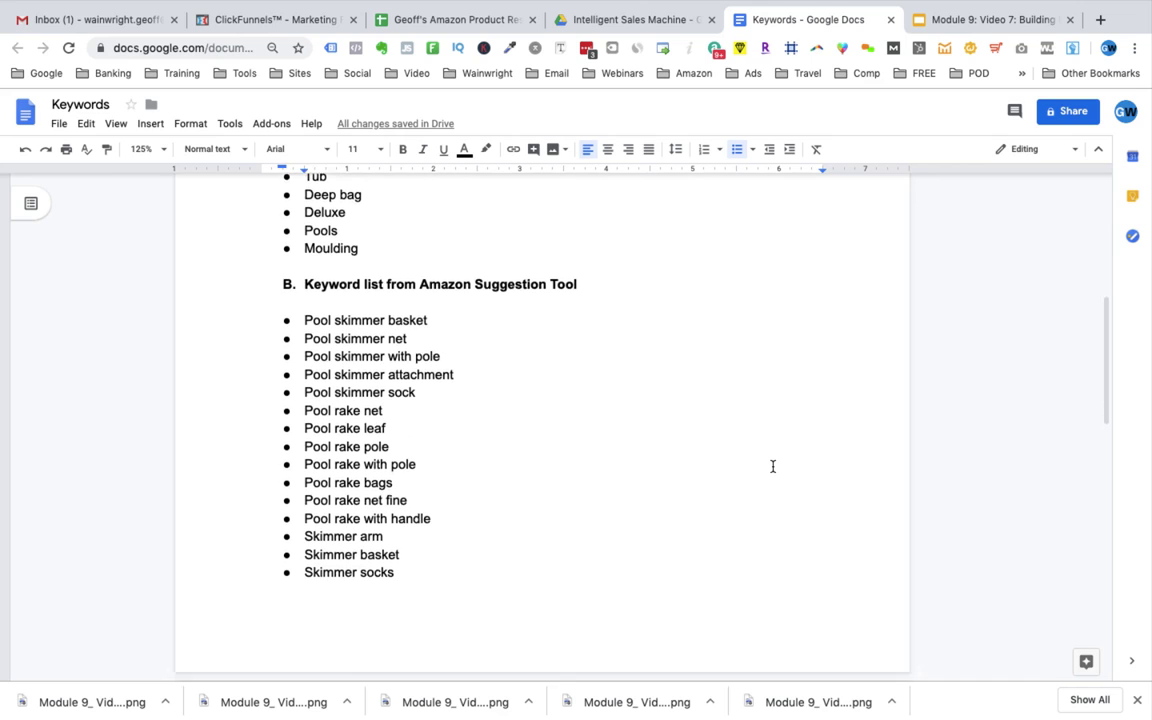
{"action": "scroll", "coordinate": [773, 466], "scroll_direction": "down", "scroll_amount": 10}
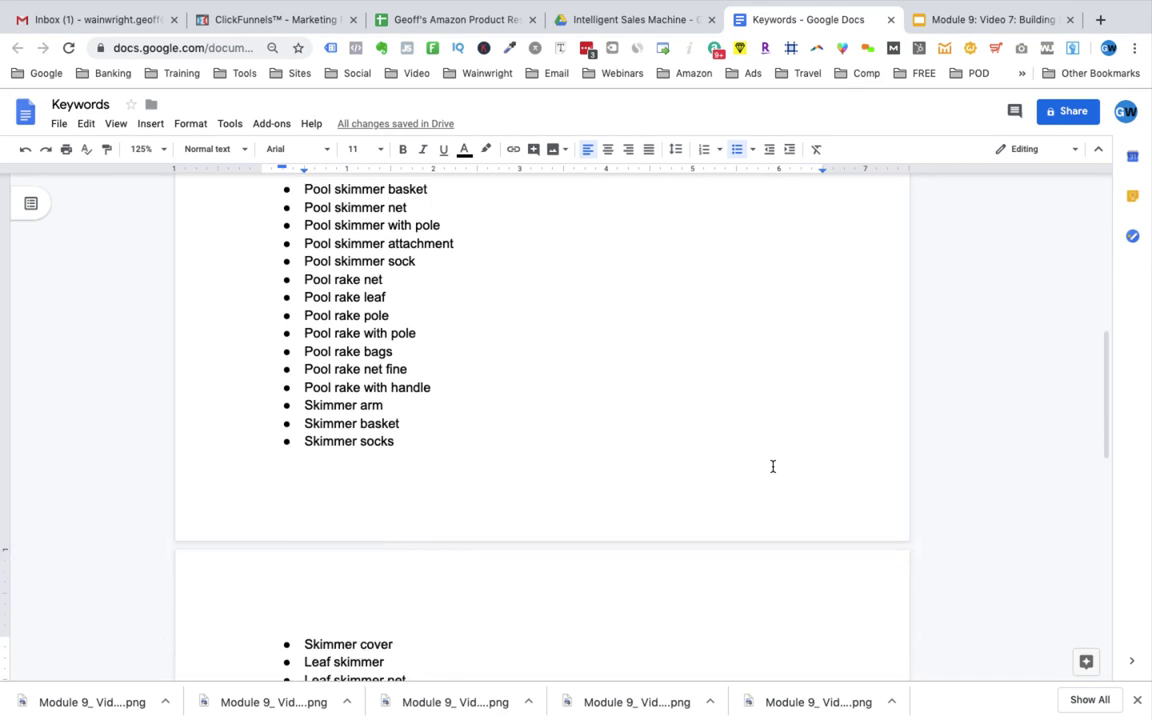
{"action": "scroll", "coordinate": [773, 466], "scroll_direction": "down", "scroll_amount": 10}
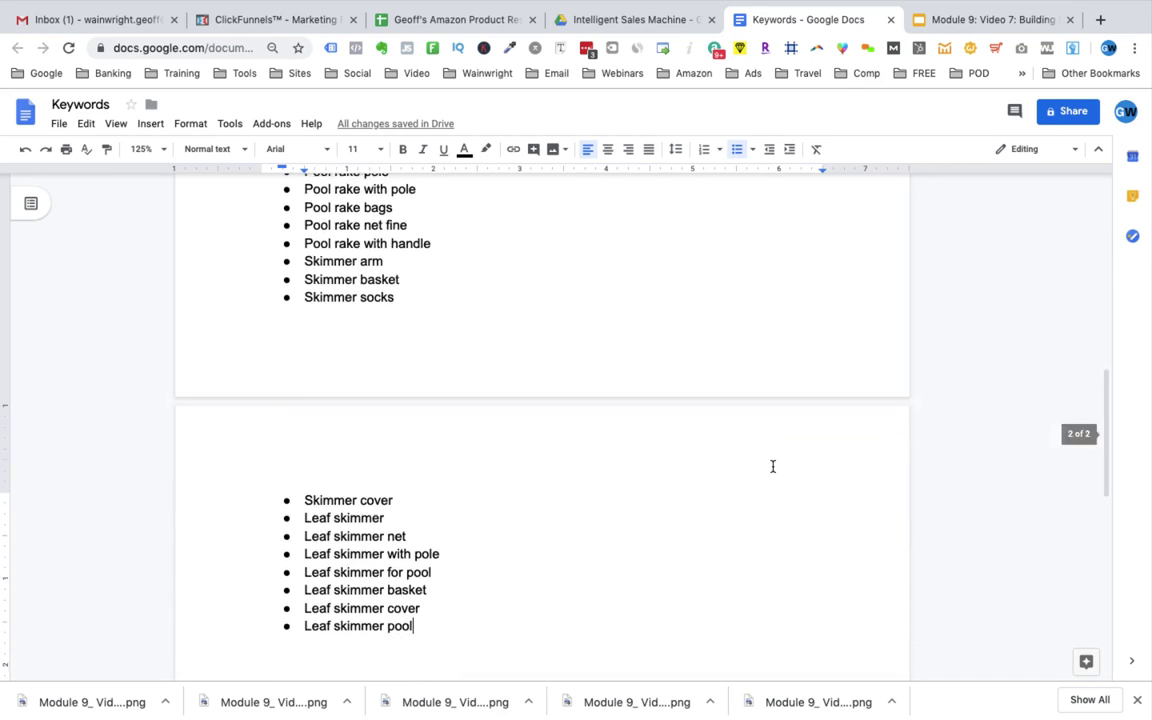
{"action": "scroll", "coordinate": [773, 466], "scroll_direction": "down", "scroll_amount": 5}
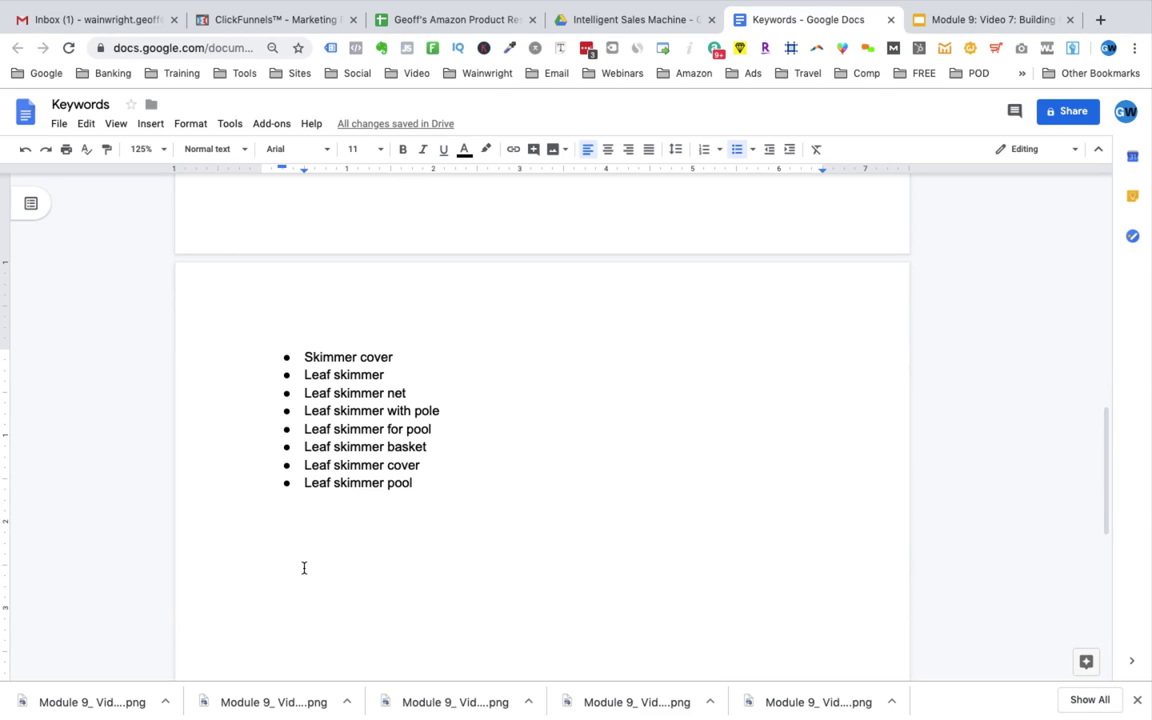
{"action": "key", "text": "Return"}
{"action": "key", "text": "Return"}
{"action": "key", "text": "Return"}
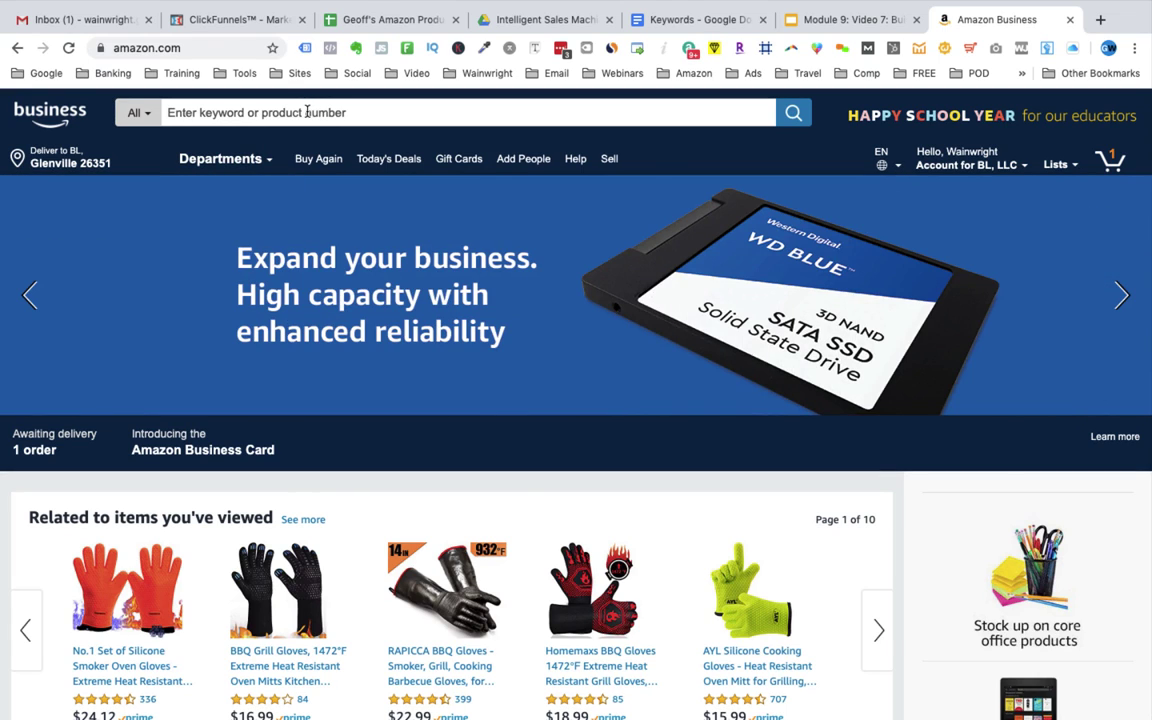
Search Amazon for "pool rake" across all departments.
{"action": "left_click", "coordinate": [307, 112]}
{"action": "type", "text": "pool rake"}
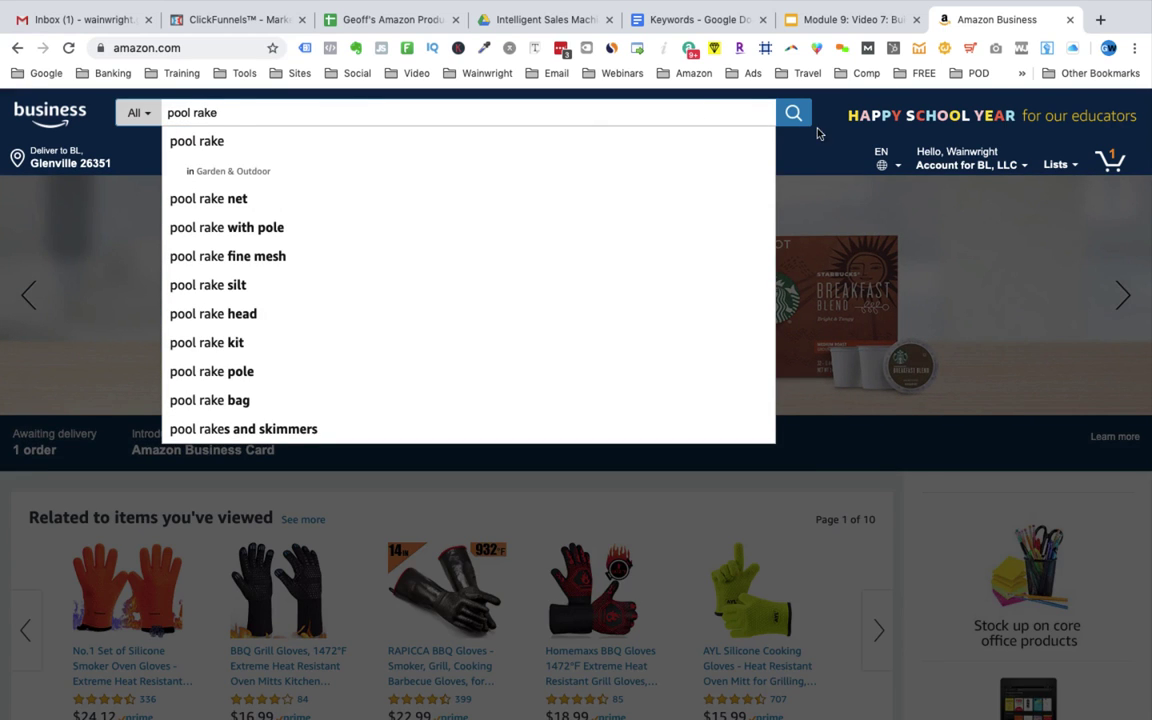
{"action": "key", "text": "Return"}
Open the Milliard Pool Skimmer Net Leaf Rake with Deep Bag listing in a new browser tab.
{"action": "scroll", "coordinate": [240, 512], "scroll_direction": "down", "scroll_amount": 1}
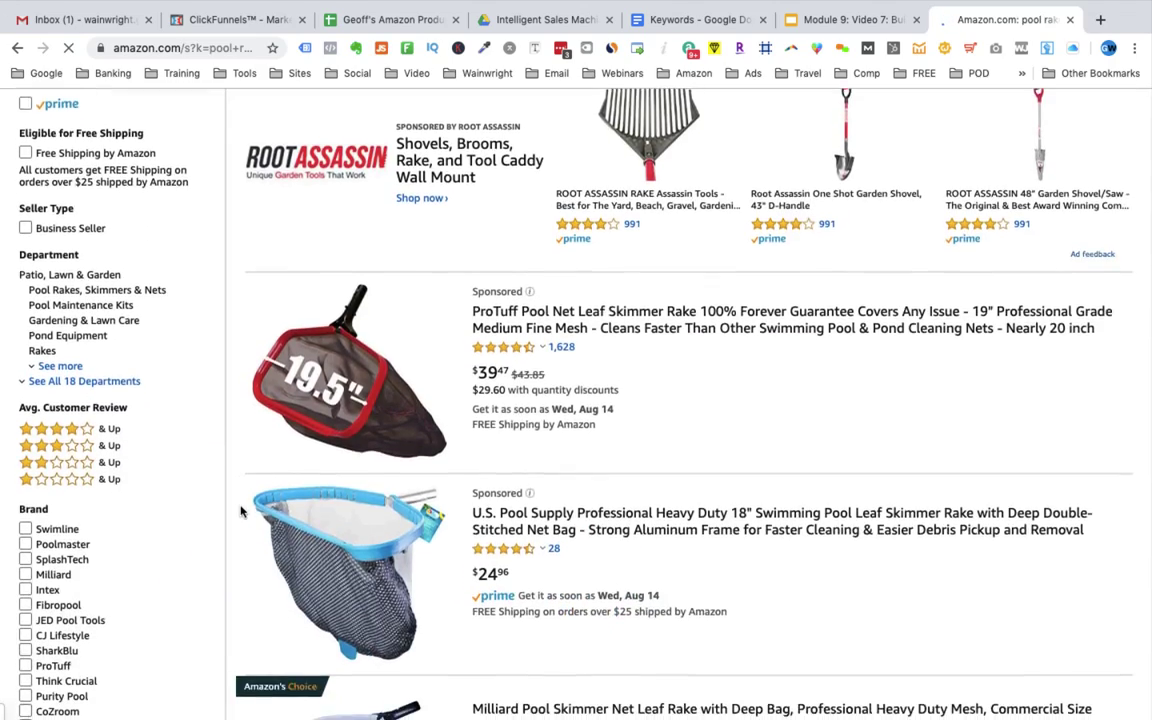
{"action": "scroll", "coordinate": [240, 512], "scroll_direction": "down", "scroll_amount": 1}
{"action": "scroll", "coordinate": [240, 512], "scroll_direction": "down", "scroll_amount": 5}
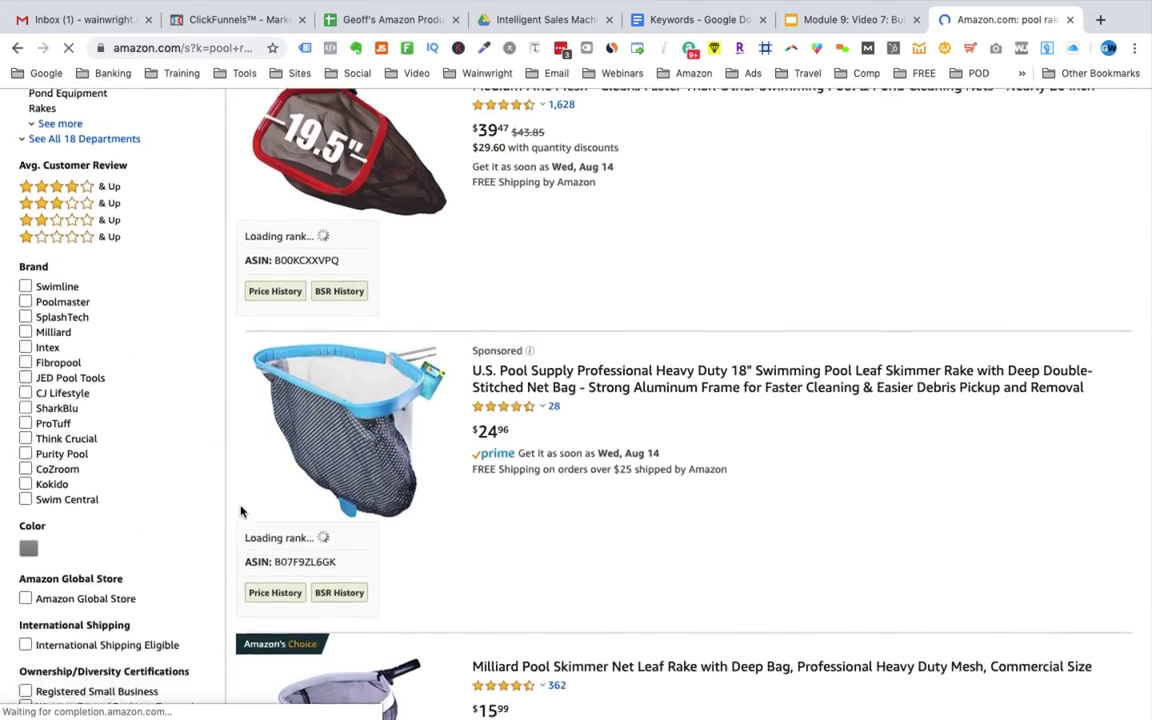
{"action": "scroll", "coordinate": [240, 512], "scroll_direction": "down", "scroll_amount": 3}
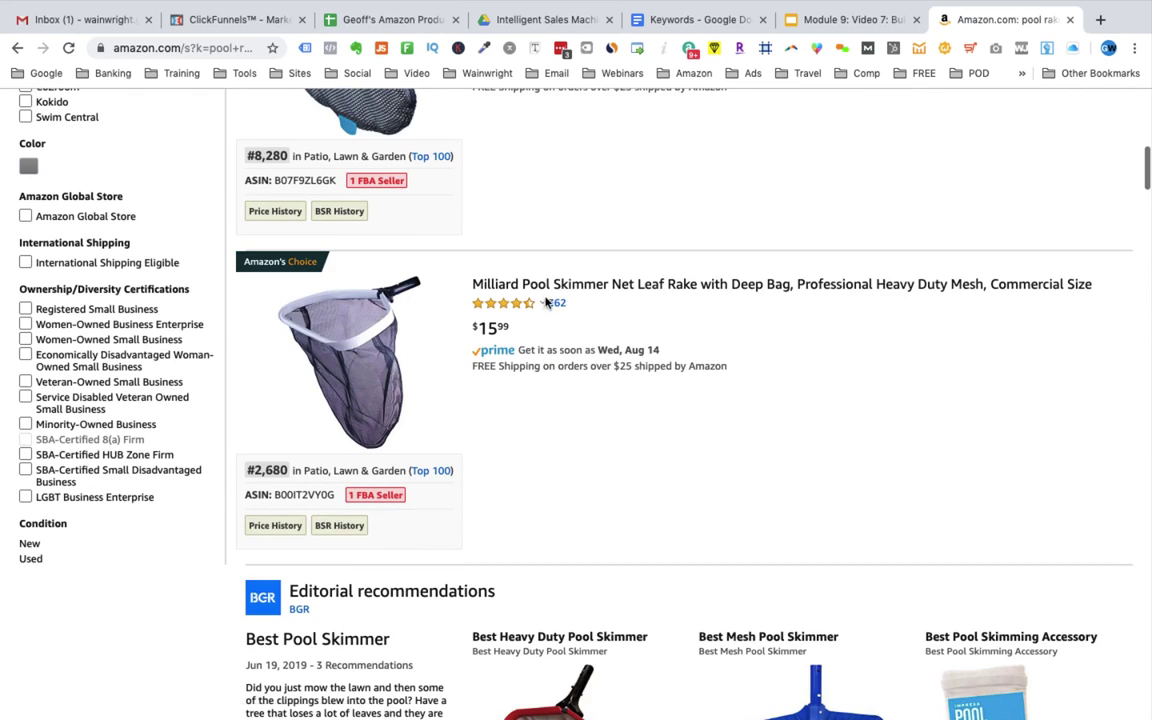
{"action": "right_click", "coordinate": [547, 289]}
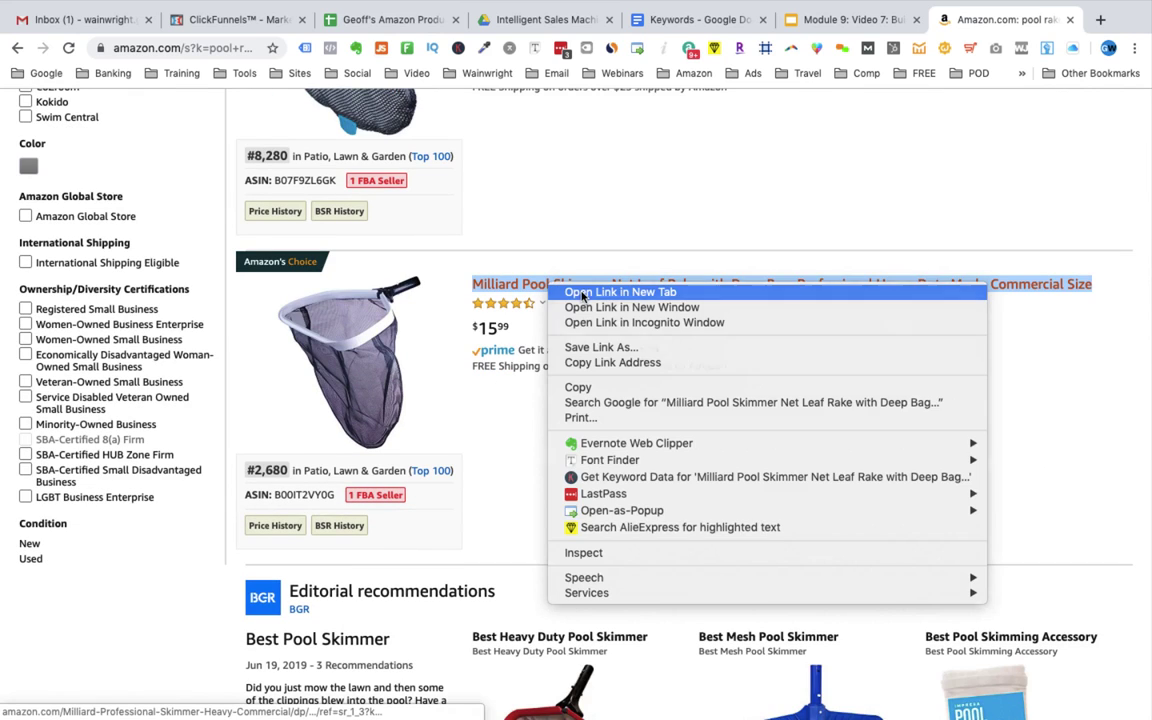
{"action": "left_click", "coordinate": [573, 292]}
Open the best-selling Swimline Professional Heavy Duty Deep-Bag Pool Rake listing in a new browser tab.
{"action": "scroll", "coordinate": [582, 297], "scroll_direction": "down", "scroll_amount": 2}
{"action": "scroll", "coordinate": [582, 297], "scroll_direction": "down", "scroll_amount": 5}
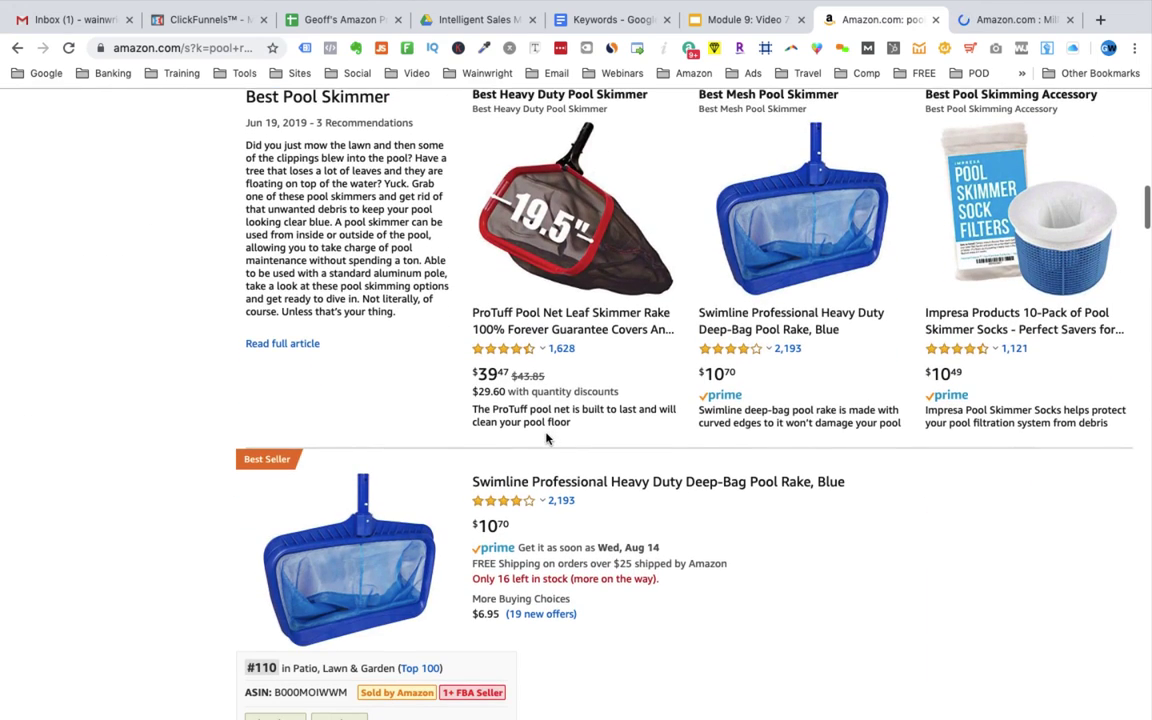
{"action": "scroll", "coordinate": [521, 455], "scroll_direction": "down", "scroll_amount": 1}
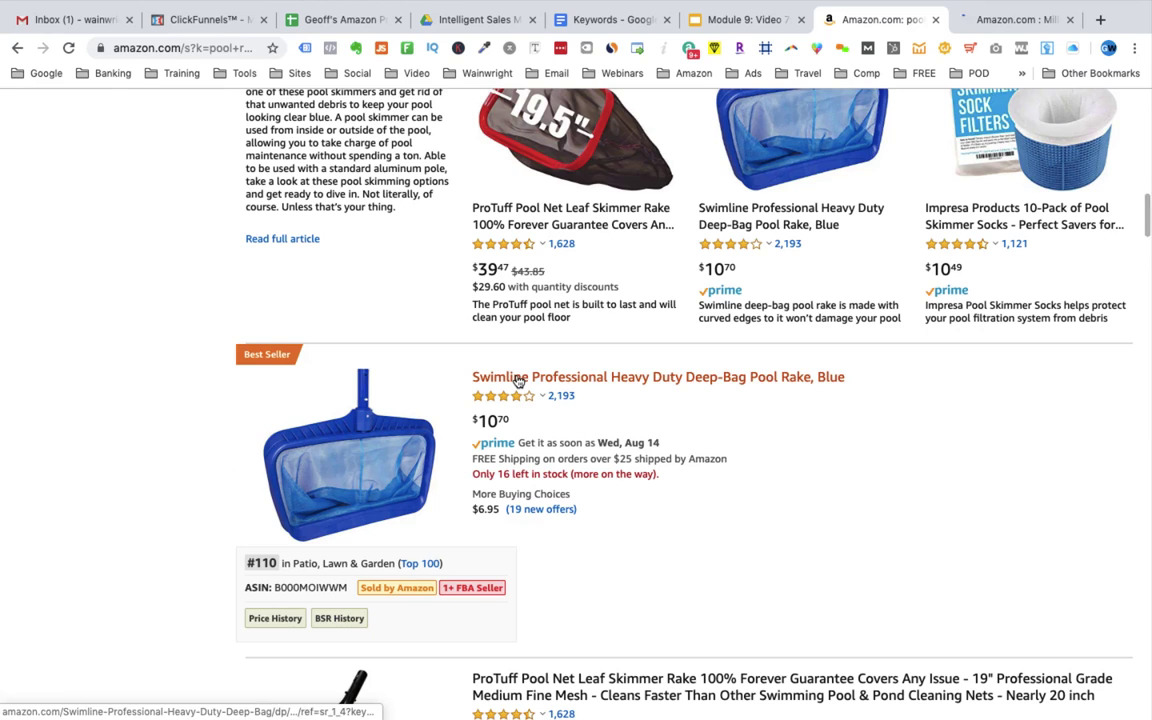
{"action": "right_click", "coordinate": [519, 380]}
{"action": "left_click", "coordinate": [535, 384]}
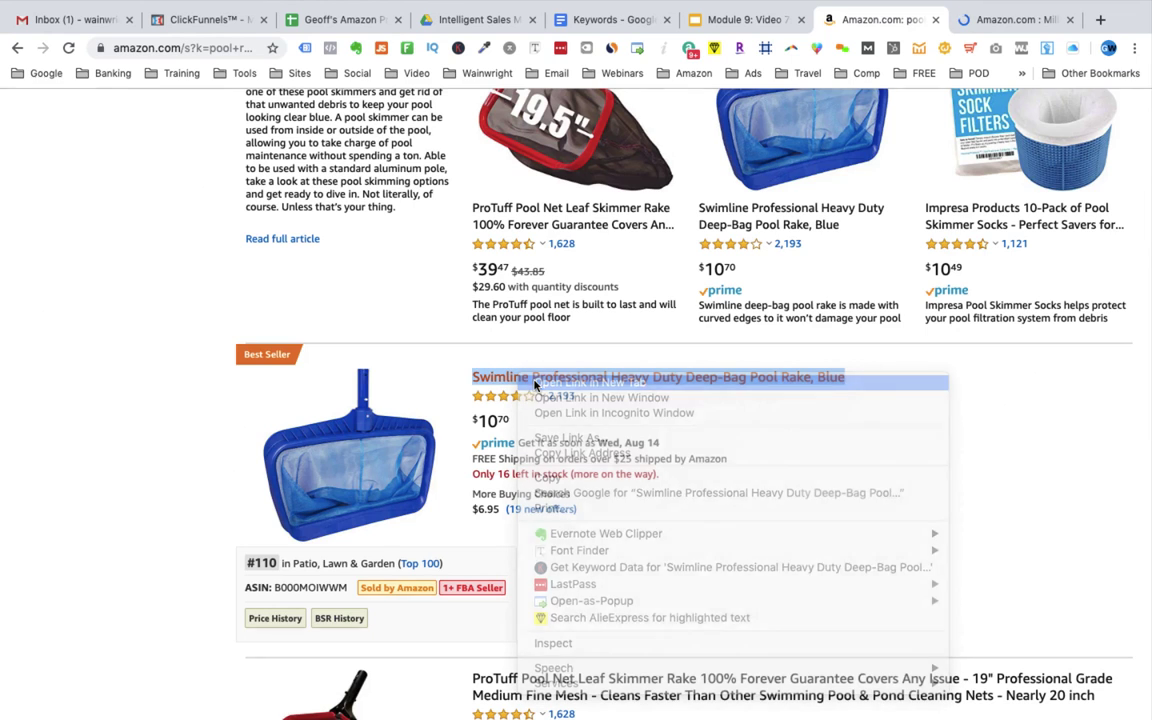
Open the ProTuff Pool Net Leaf Skimmer Rake 19" listing from the search results in a new browser tab.
{"action": "scroll", "coordinate": [535, 386], "scroll_direction": "down", "scroll_amount": 5}
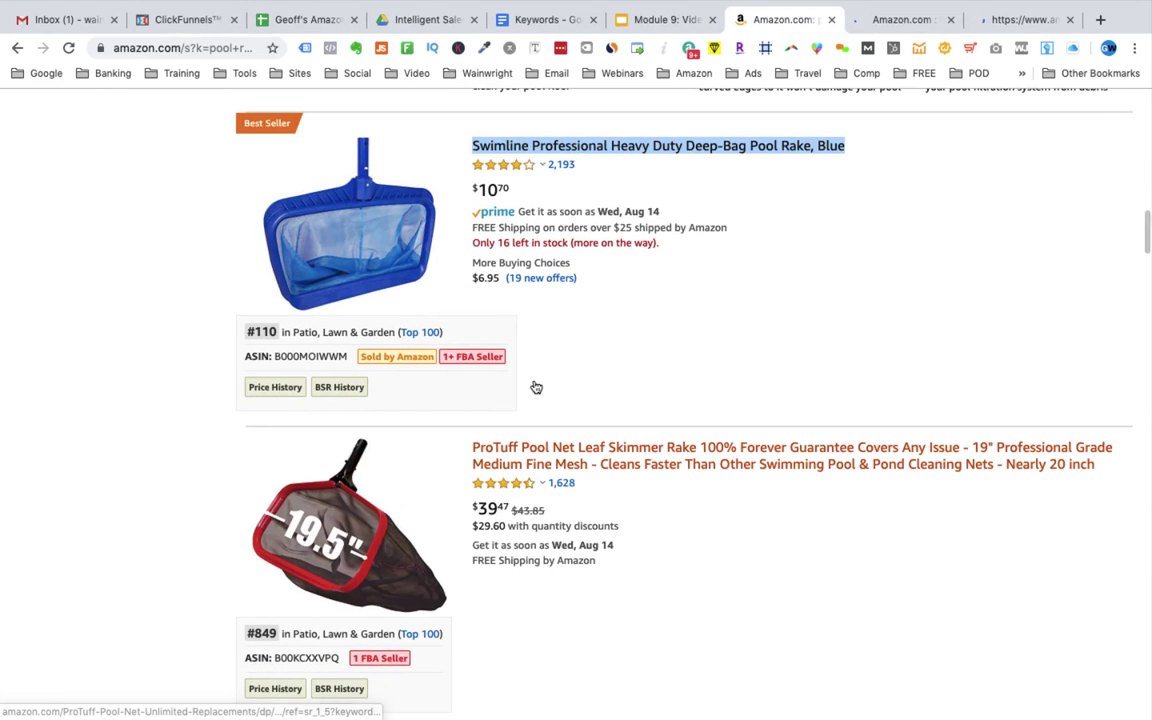
{"action": "right_click", "coordinate": [545, 392]}
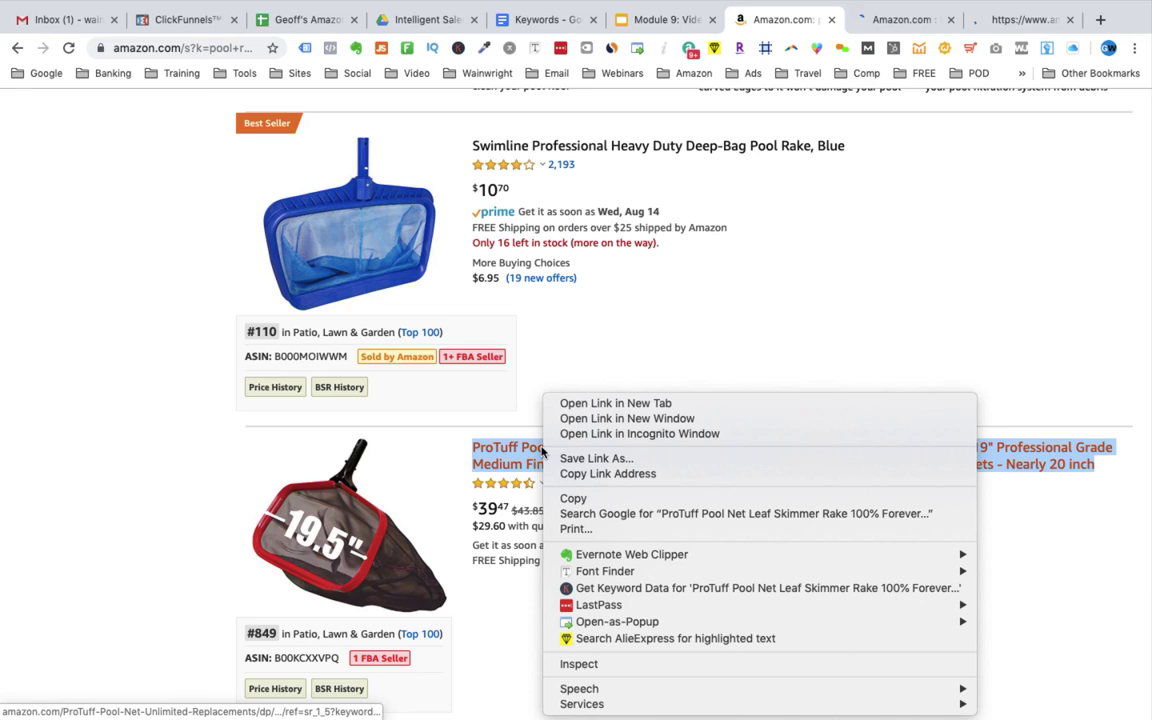
{"action": "left_click", "coordinate": [578, 404]}
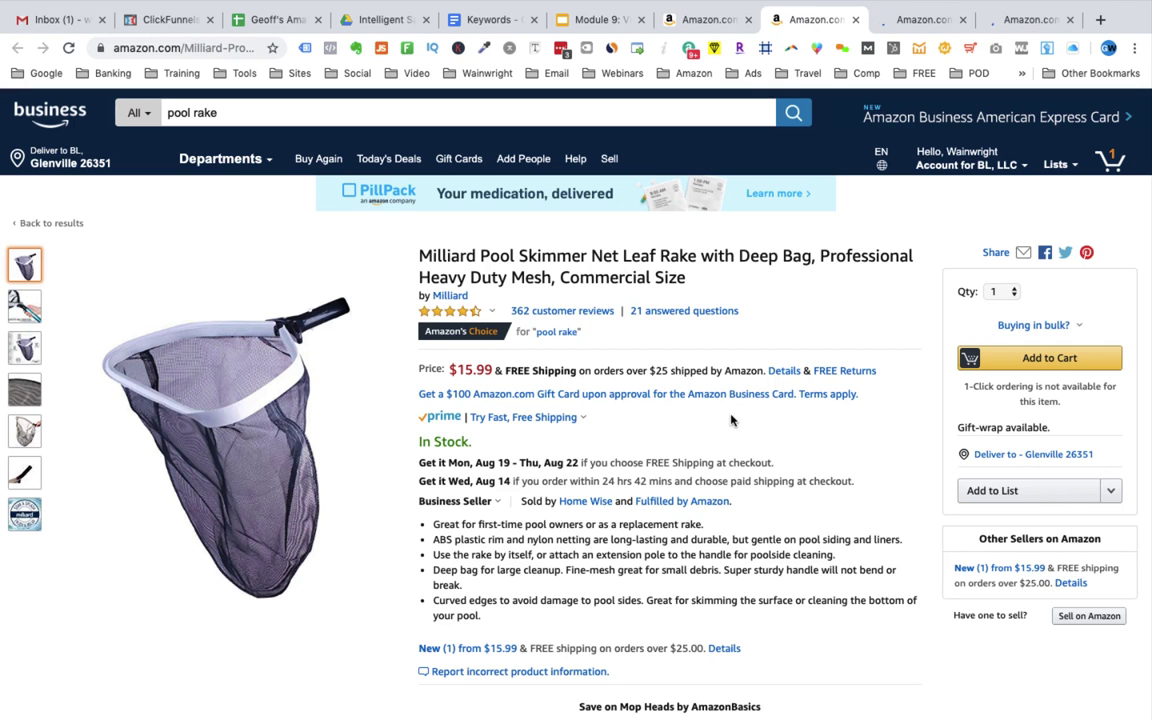
Copy the ASIN B00IT2VY0G from the Milliard listing's product information into the Keywords document below the keyword list.
{"action": "scroll", "coordinate": [731, 420], "scroll_direction": "down", "scroll_amount": 2}
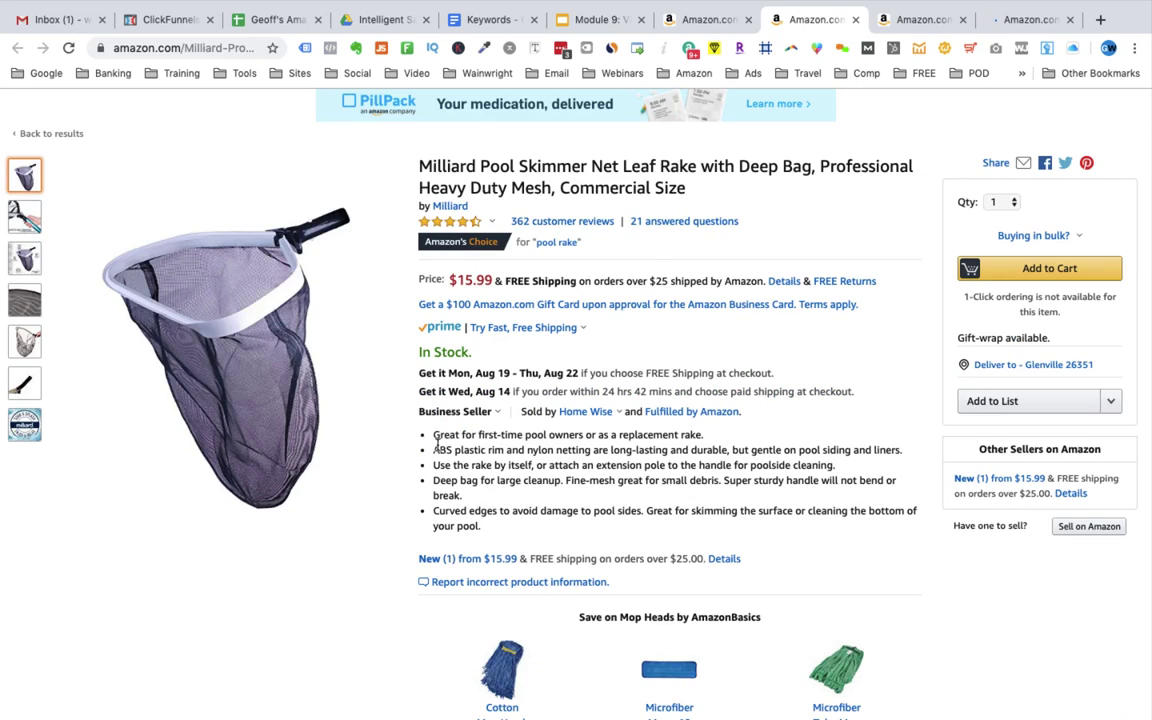
{"action": "scroll", "coordinate": [437, 447], "scroll_direction": "down", "scroll_amount": 5}
{"action": "scroll", "coordinate": [437, 447], "scroll_direction": "down", "scroll_amount": 4}
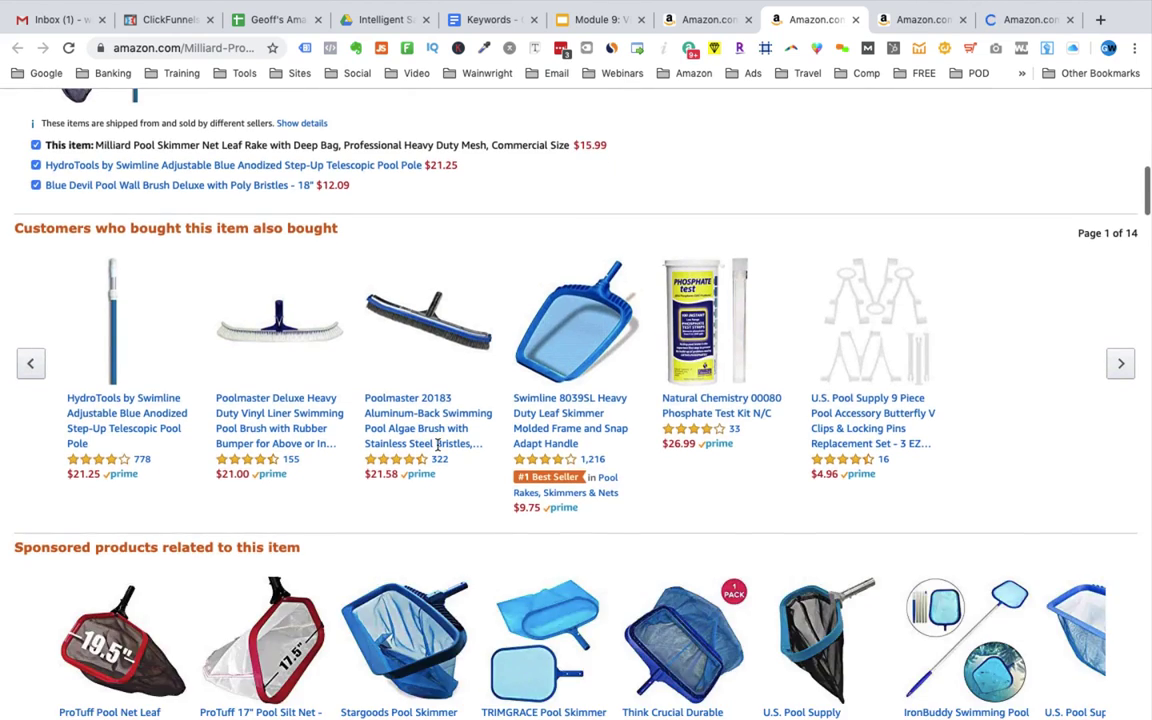
{"action": "scroll", "coordinate": [437, 447], "scroll_direction": "down", "scroll_amount": 10}
{"action": "double_click", "coordinate": [322, 549]}
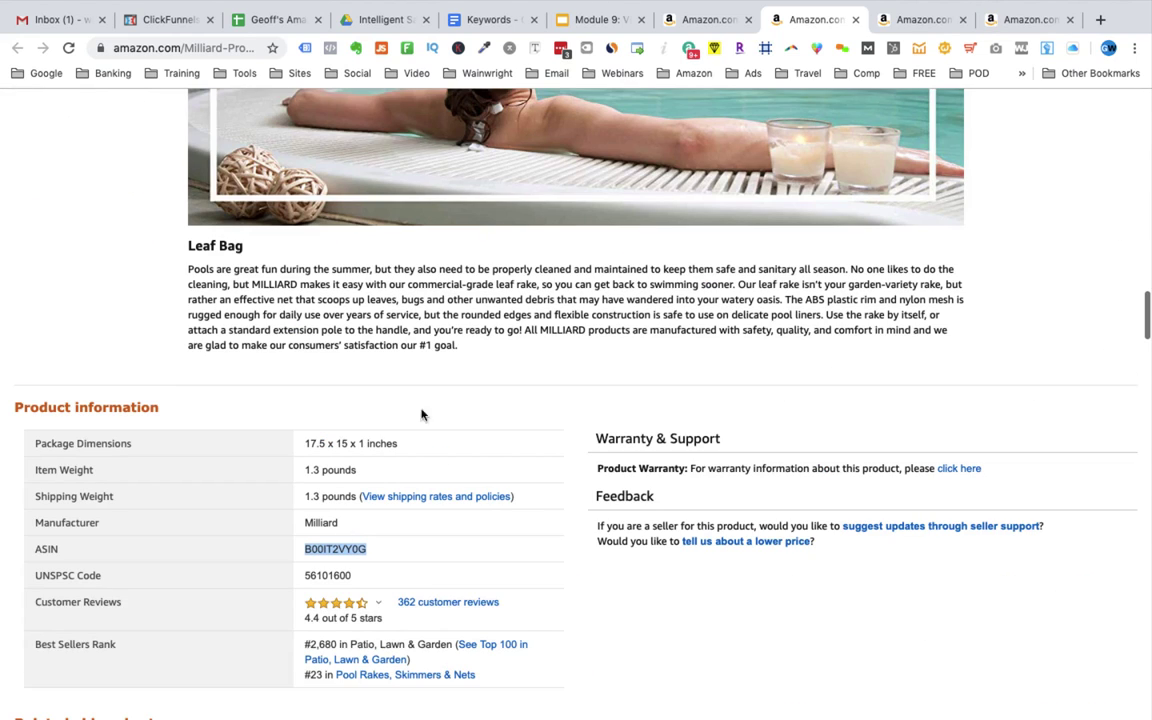
{"action": "left_click", "coordinate": [500, 20]}
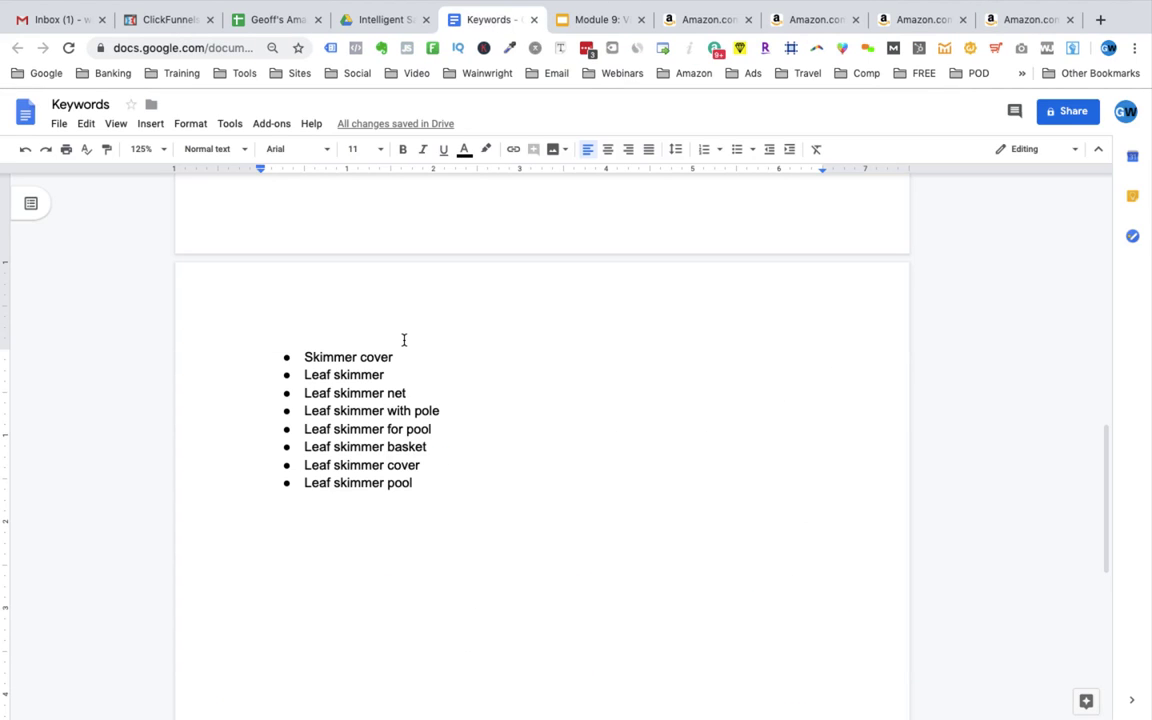
{"action": "type", "text": "B00IT2VY0G"}
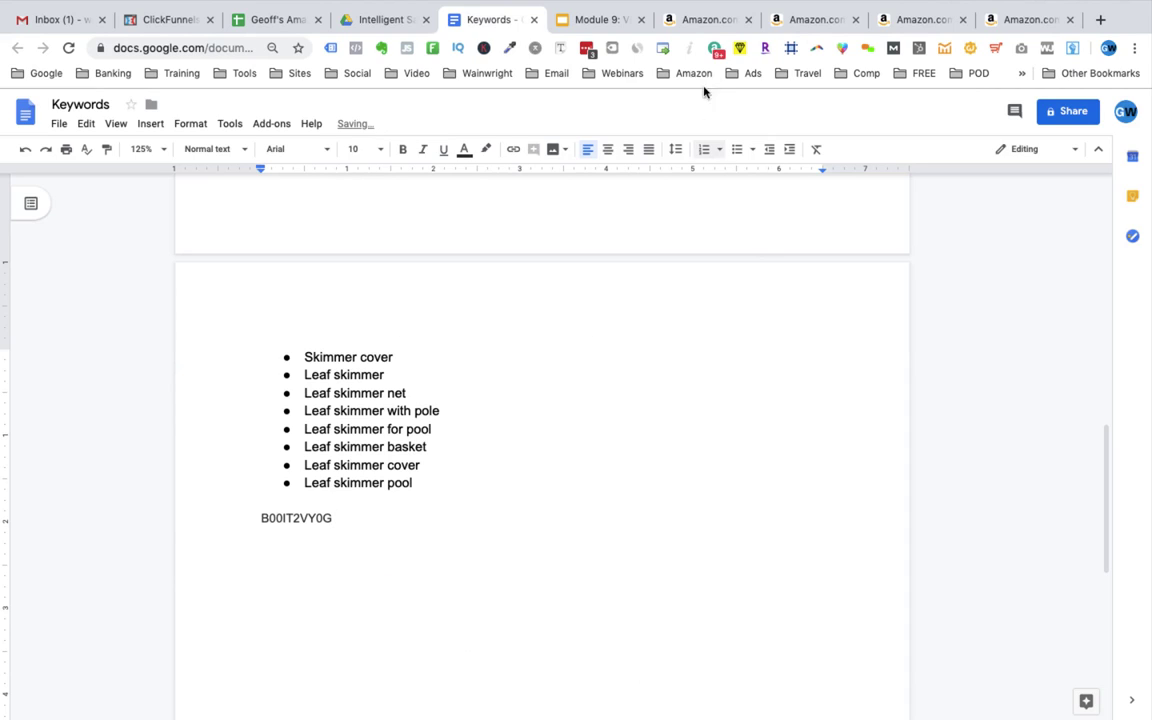
Copy all the feature bullets from the Milliard listing into the Keywords document below ASIN B00IT2VY0G.
{"action": "left_click", "coordinate": [800, 22]}
{"action": "scroll", "coordinate": [565, 327], "scroll_direction": "up", "scroll_amount": 15}
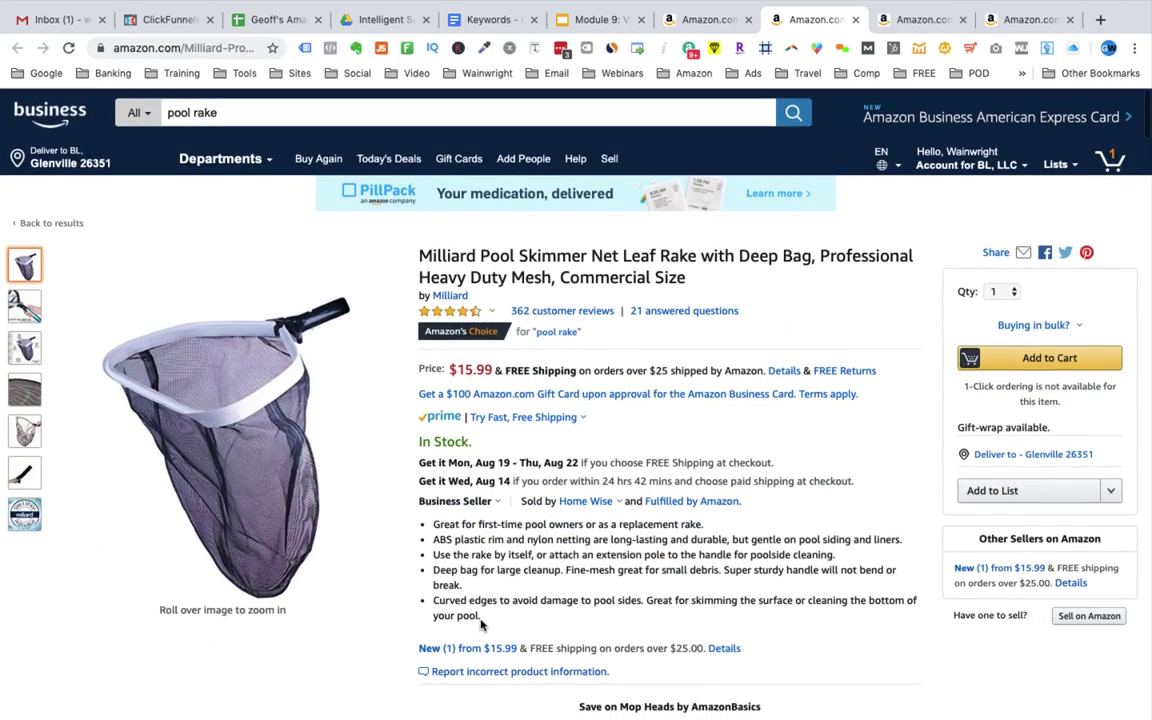
{"action": "left_click_drag", "start_coordinate": [480, 621], "coordinate": [433, 531]}
{"action": "key", "text": "super+c"}
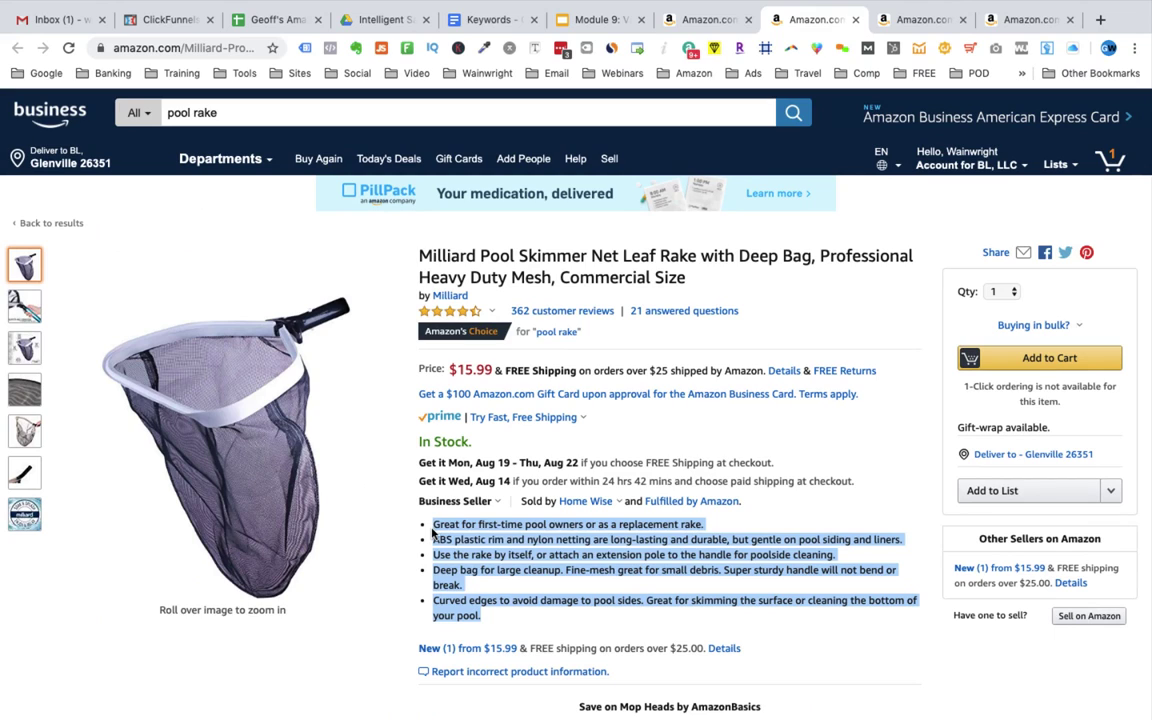
{"action": "left_click", "coordinate": [492, 21]}
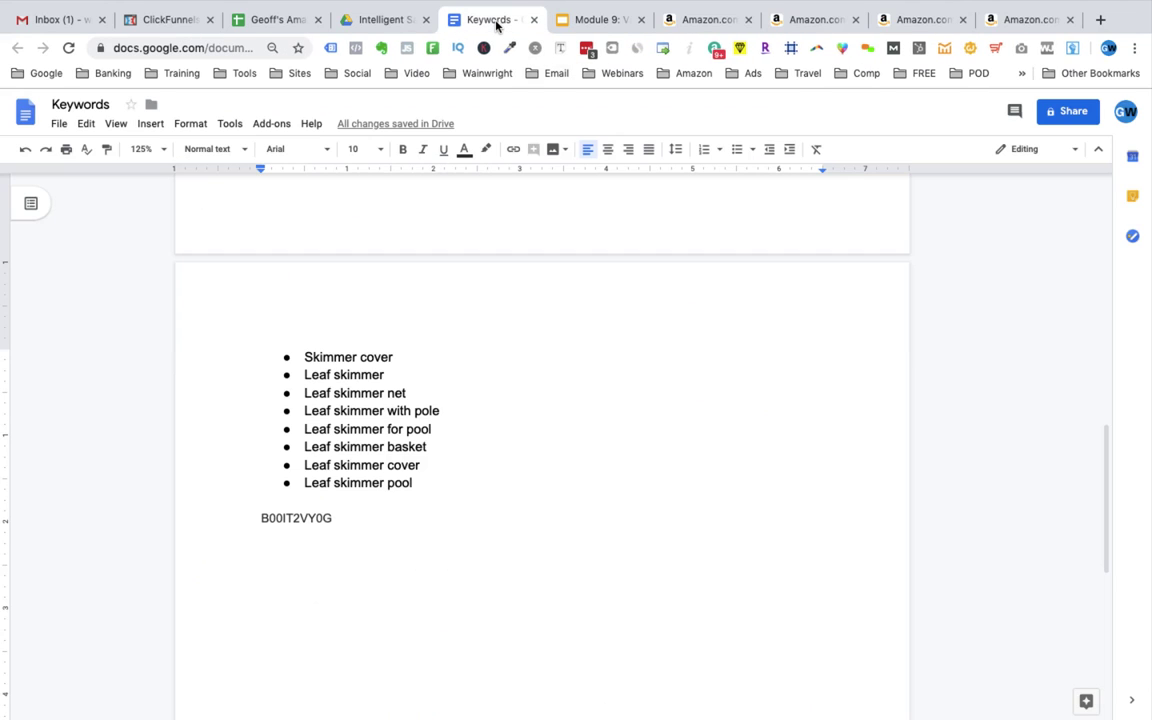
{"action": "key", "text": "super+v"}
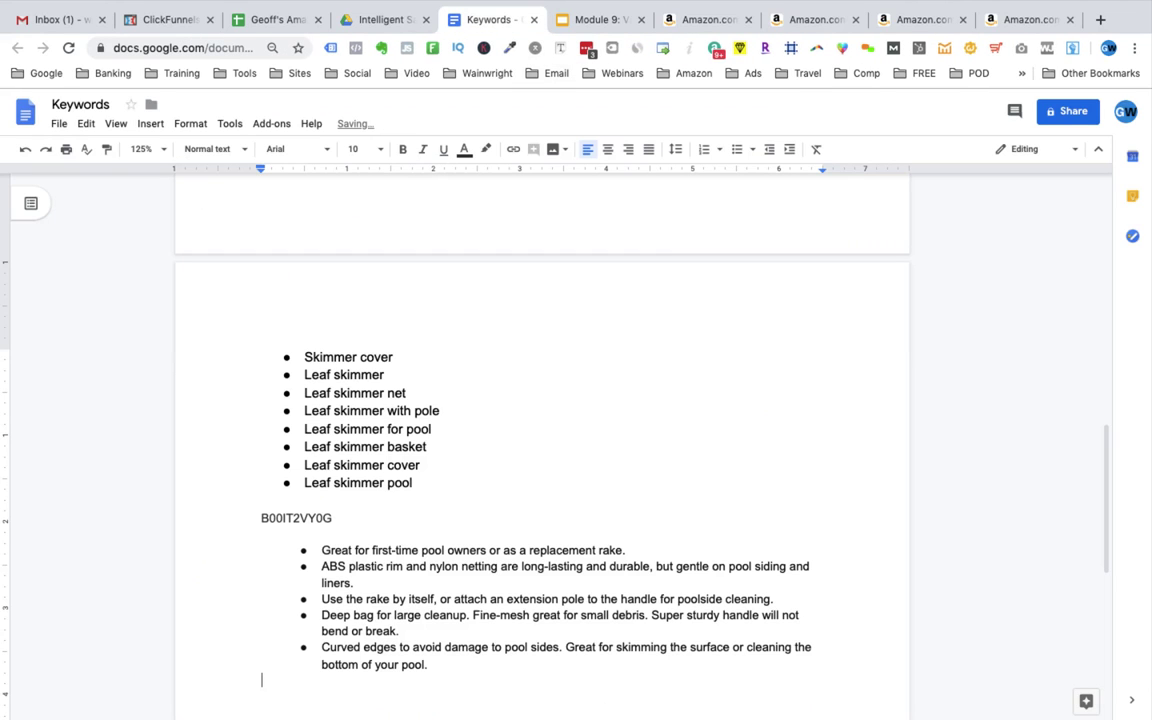
Copy the ASIN B000MOIWWM from the Swimline listing into the Keywords document below the Milliard bullets, followed by a new line.
{"action": "left_click", "coordinate": [830, 22]}
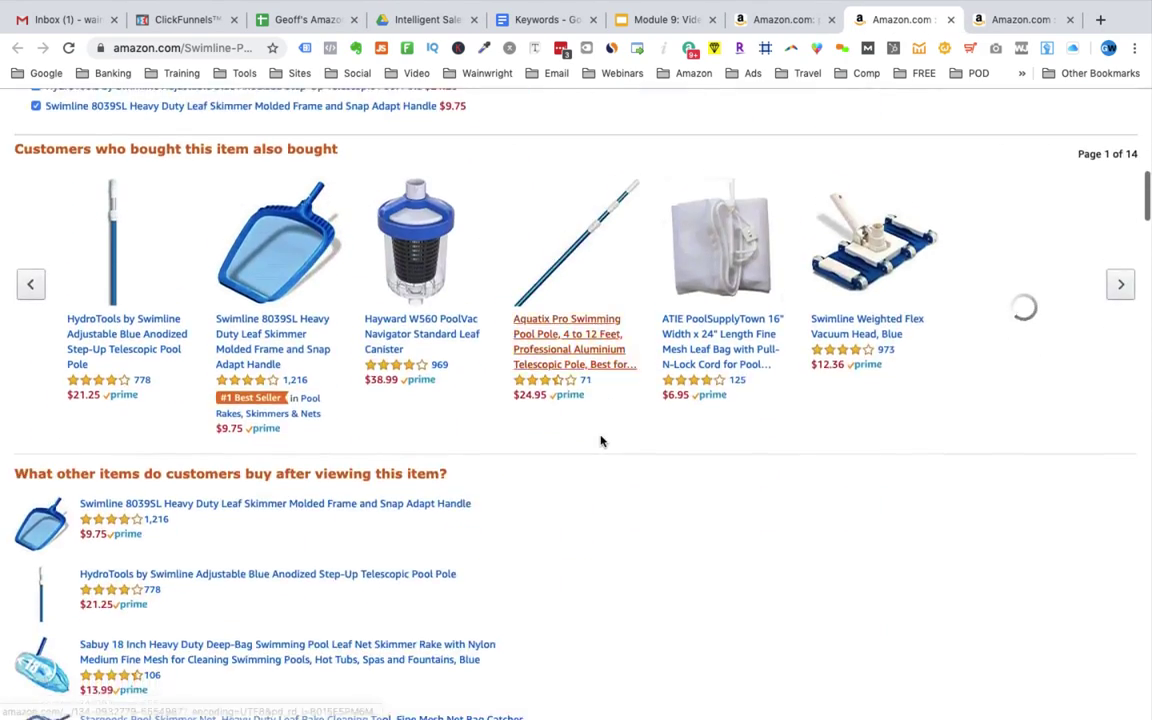
{"action": "scroll", "coordinate": [601, 441], "scroll_direction": "down", "scroll_amount": 20}
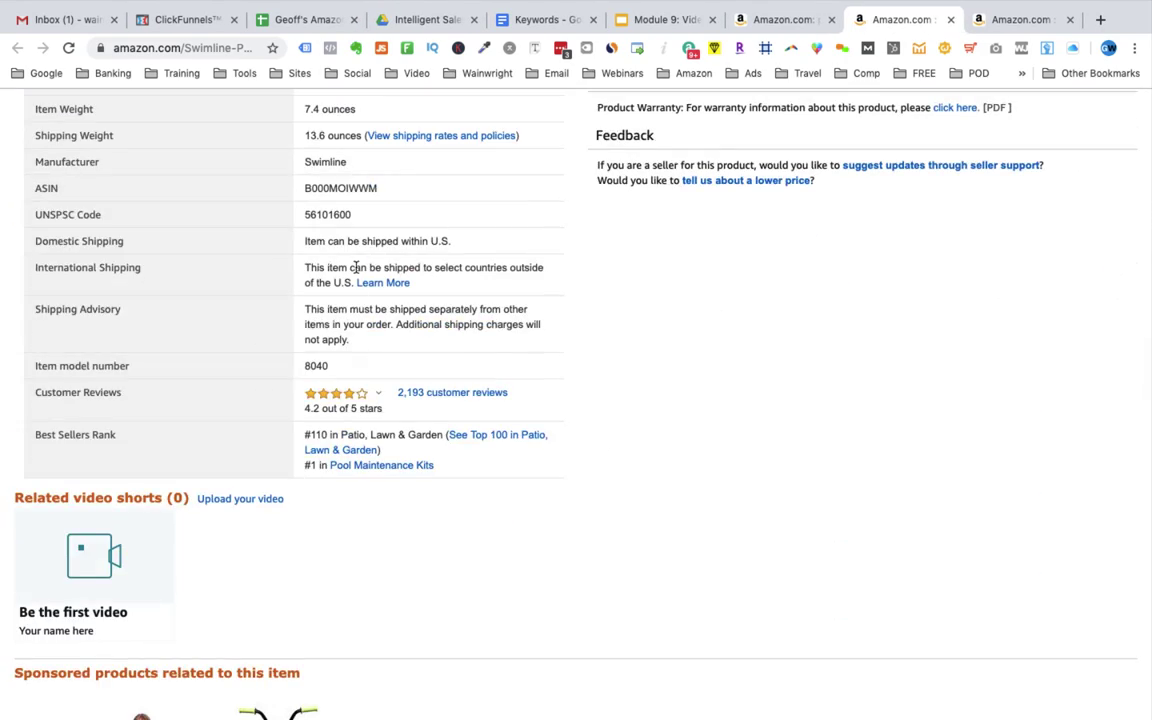
{"action": "double_click", "coordinate": [334, 184]}
{"action": "key", "text": "super+c"}
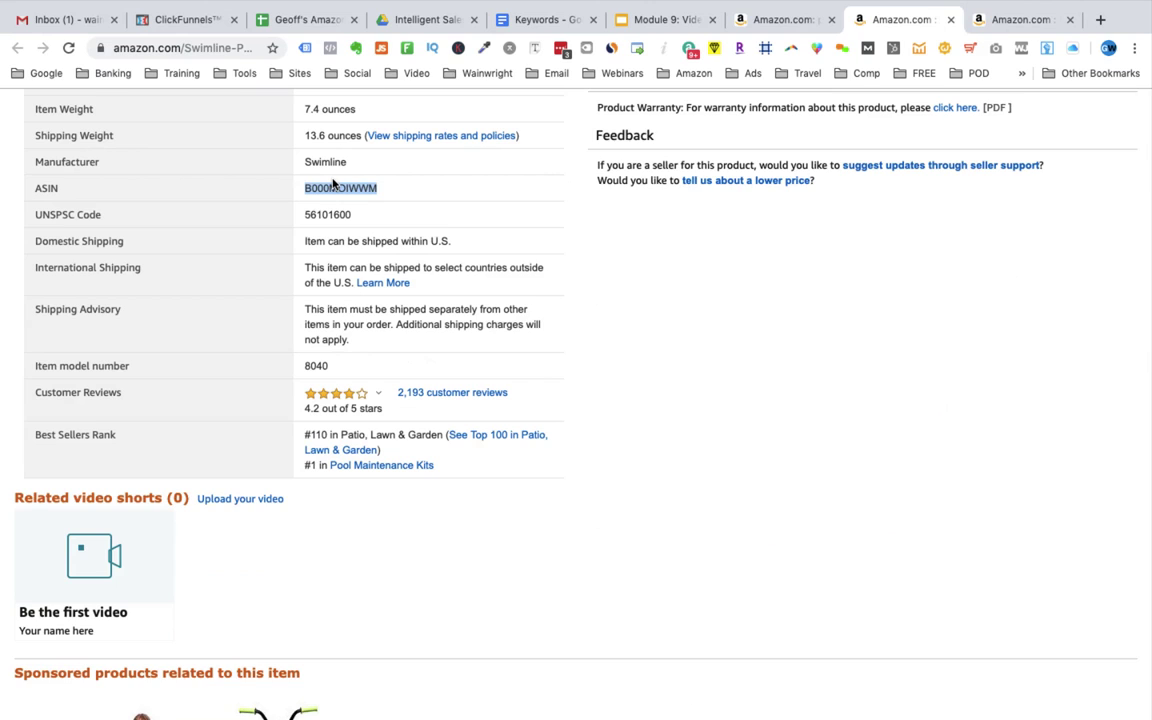
{"action": "left_click", "coordinate": [540, 22]}
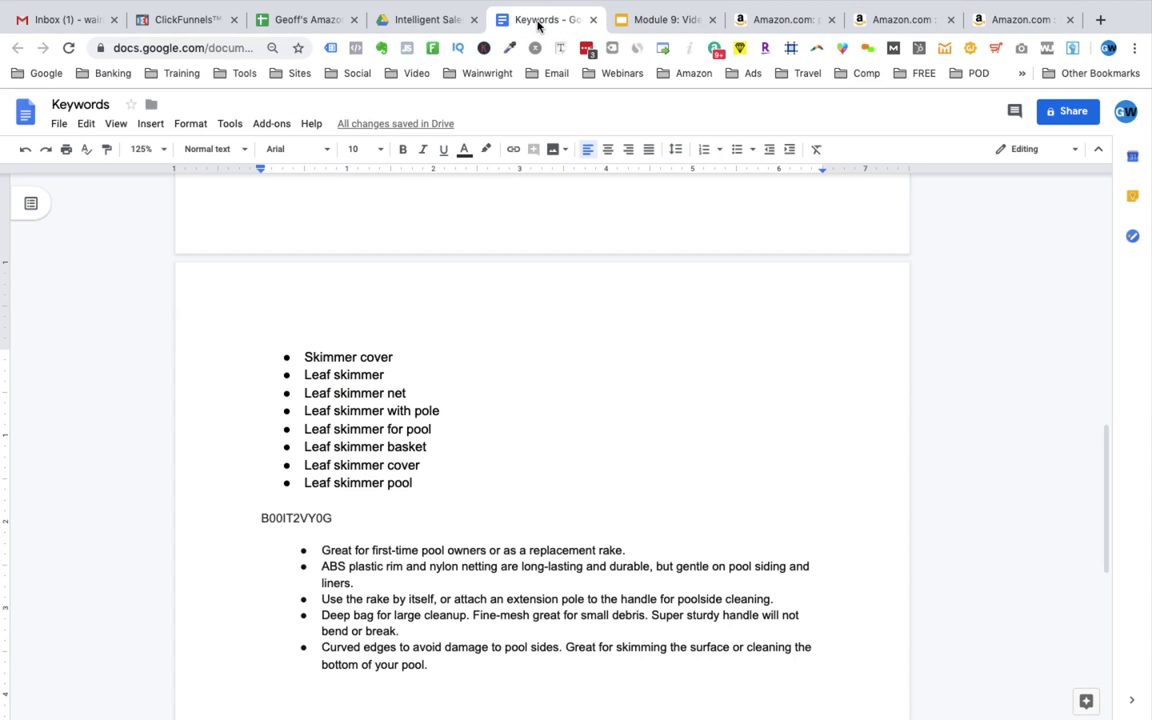
{"action": "key", "text": "super+v"}
{"action": "key", "text": "Return"}
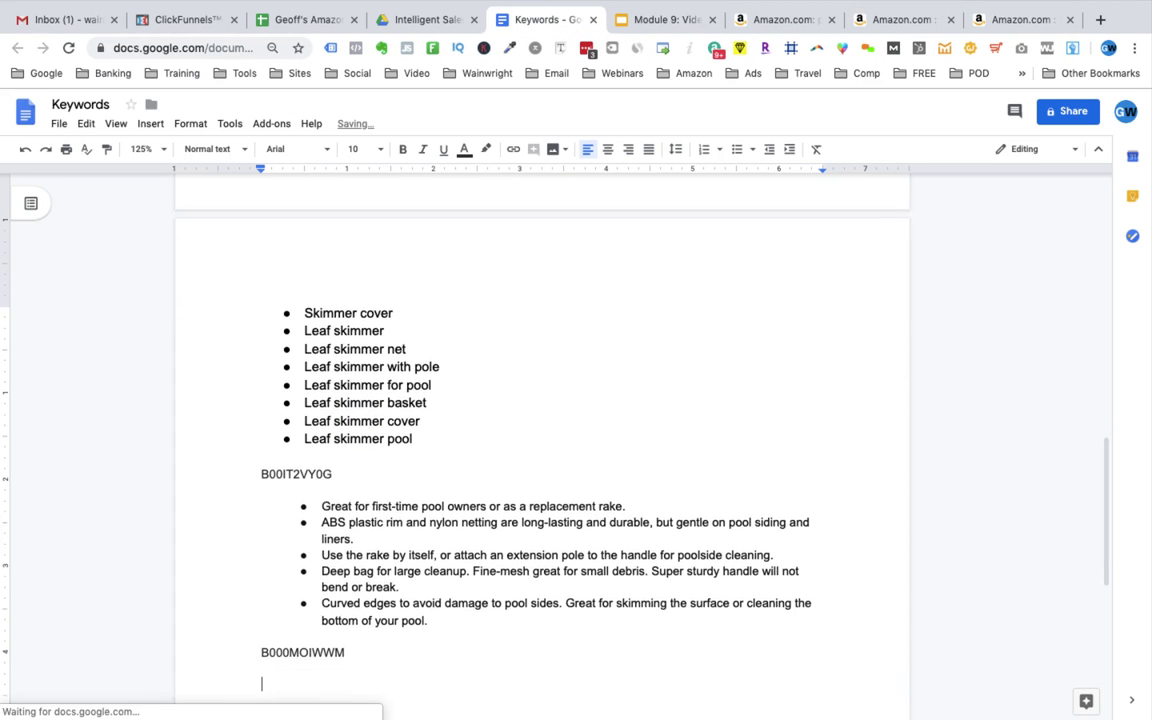
Copy all the feature bullets from the Swimline listing into the Keywords document below ASIN B000MOIWWM.
{"action": "left_click", "coordinate": [902, 24]}
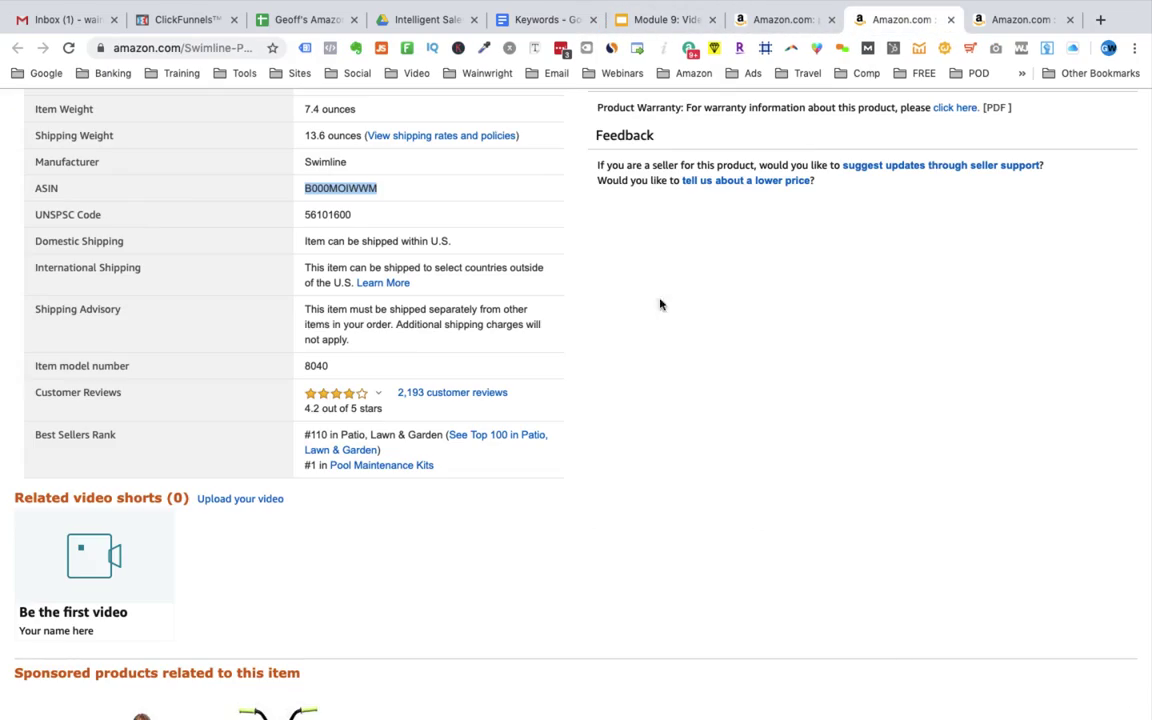
{"action": "scroll", "coordinate": [655, 333], "scroll_direction": "up", "scroll_amount": 20}
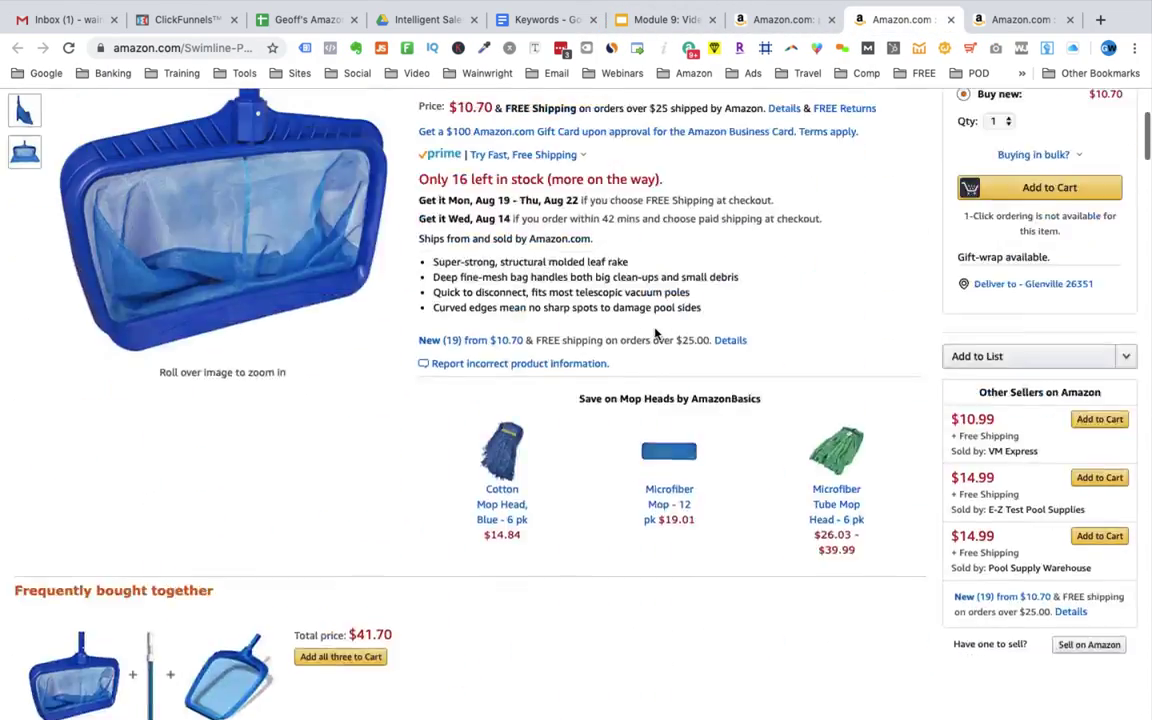
{"action": "scroll", "coordinate": [655, 333], "scroll_direction": "up", "scroll_amount": 1}
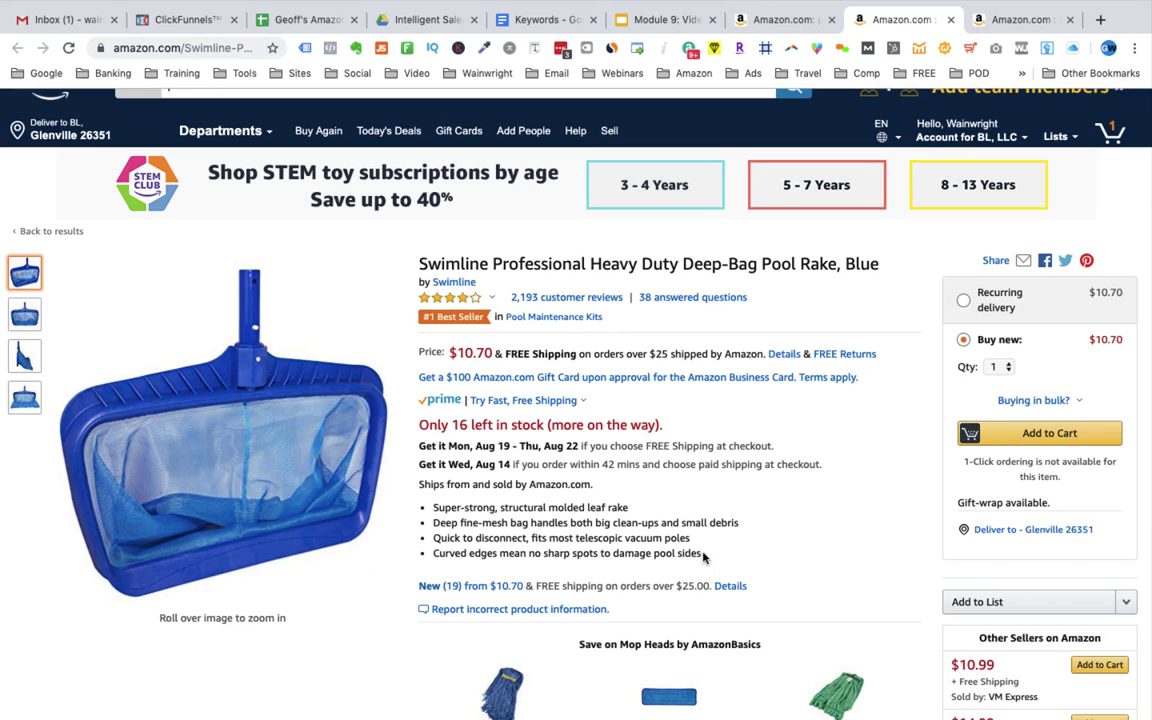
{"action": "left_click_drag", "start_coordinate": [703, 556], "coordinate": [432, 503]}
{"action": "key", "text": "ctrl+c"}
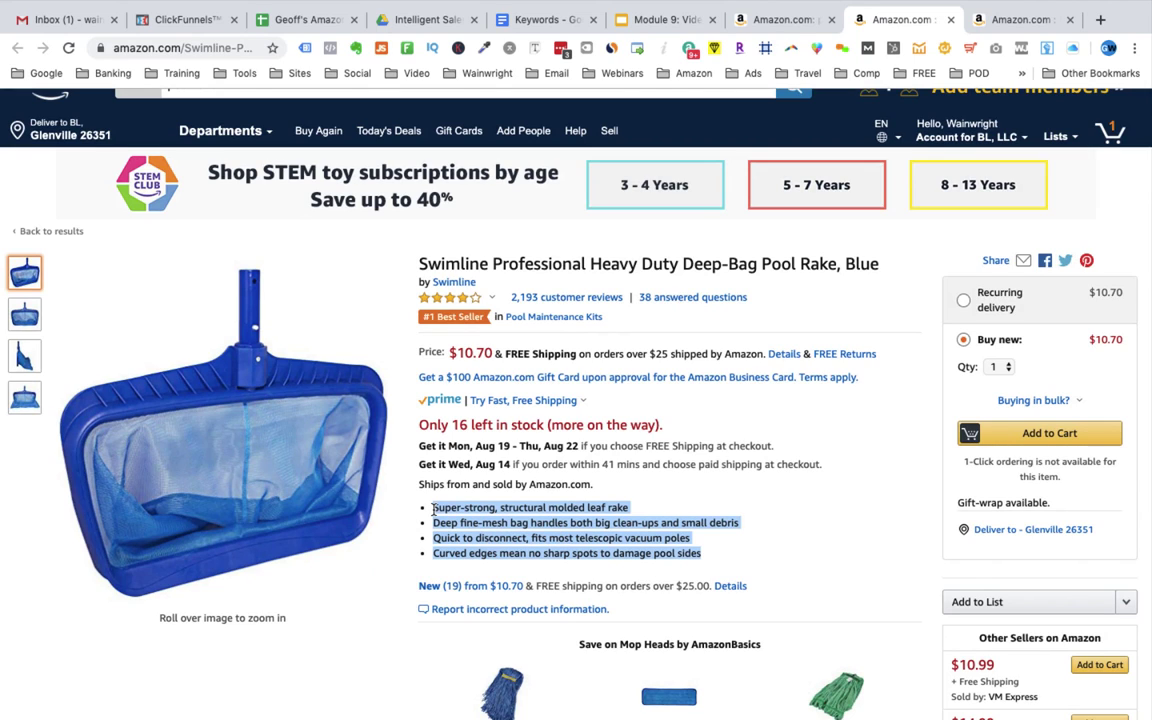
{"action": "left_click", "coordinate": [545, 25]}
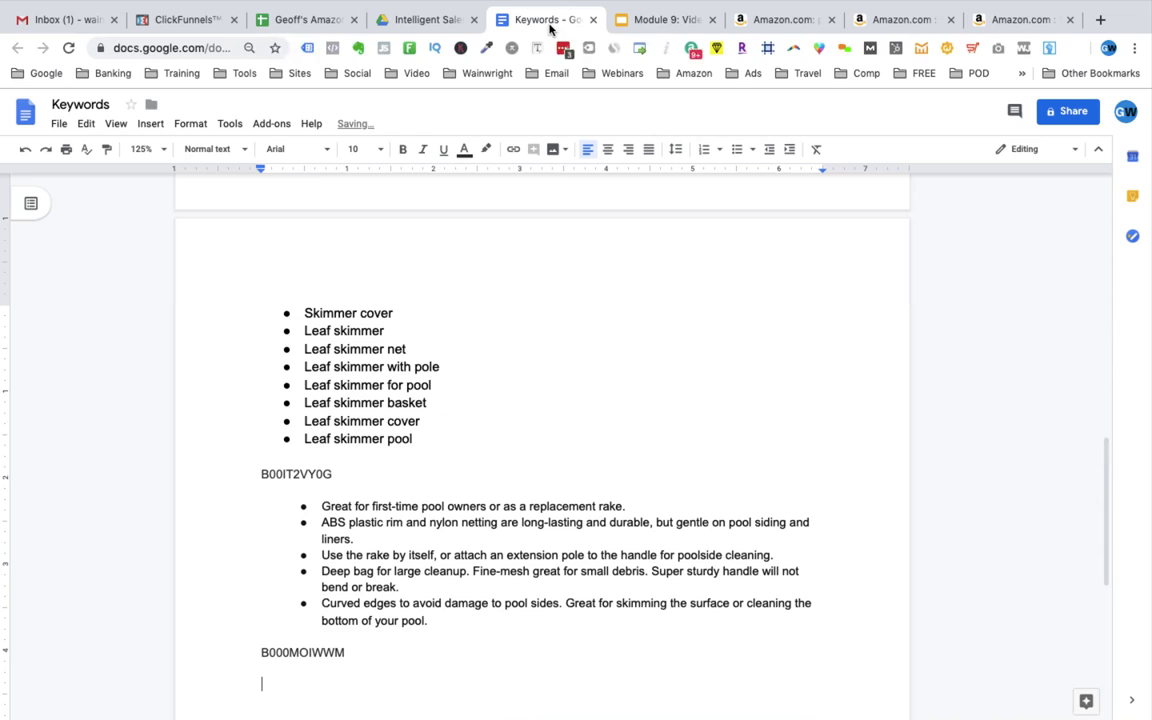
{"action": "key", "text": "ctrl+v"}
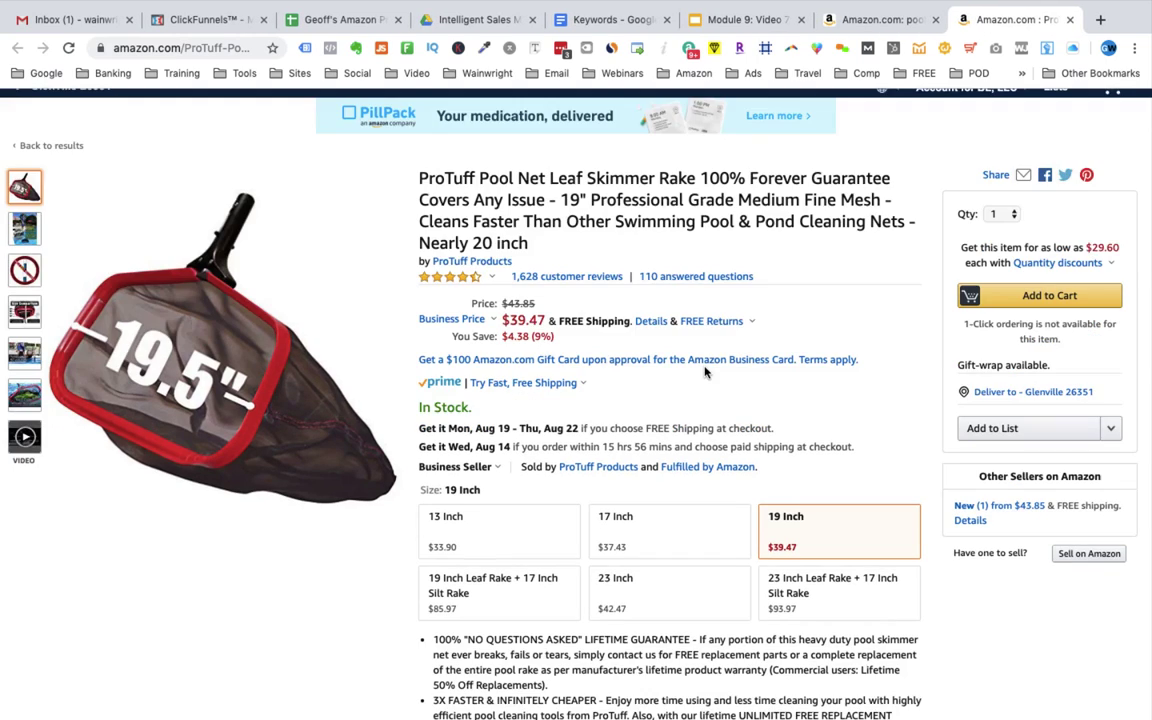
Copy the ASIN B00KCXXVPQ from the ProTuff listing into the Keywords document below the Swimline bullets, followed by blank lines.
{"action": "scroll", "coordinate": [704, 372], "scroll_direction": "down", "scroll_amount": 20}
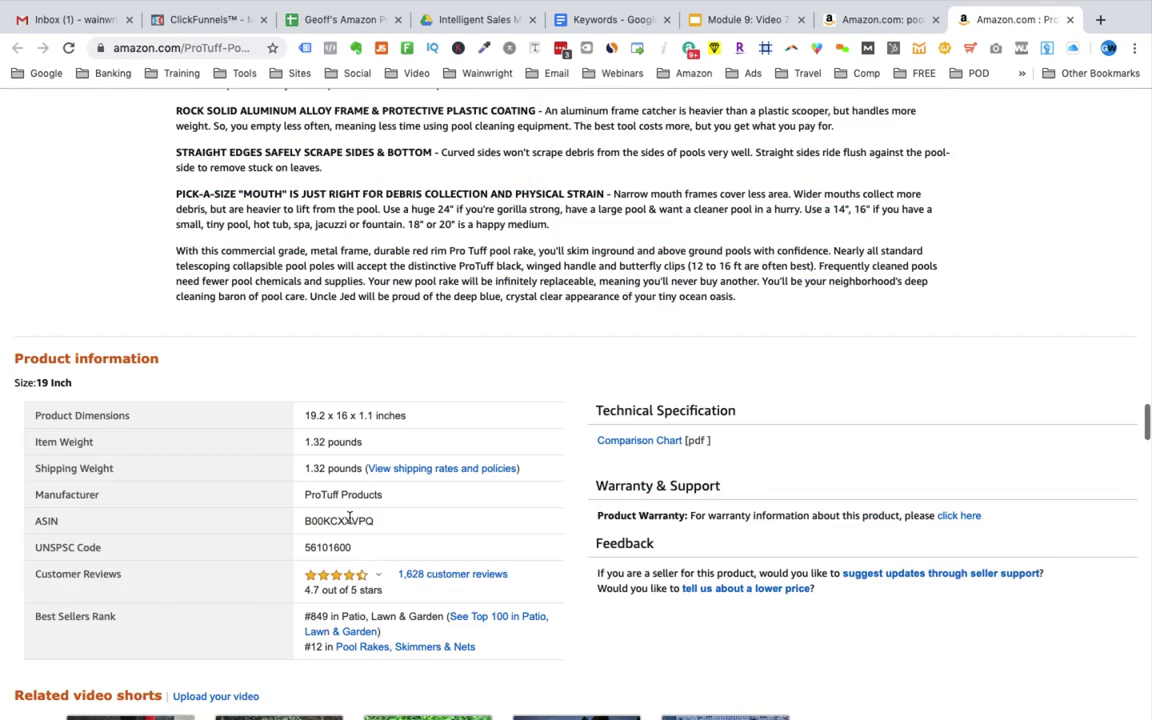
{"action": "double_click", "coordinate": [349, 517]}
{"action": "key", "text": "super+c"}
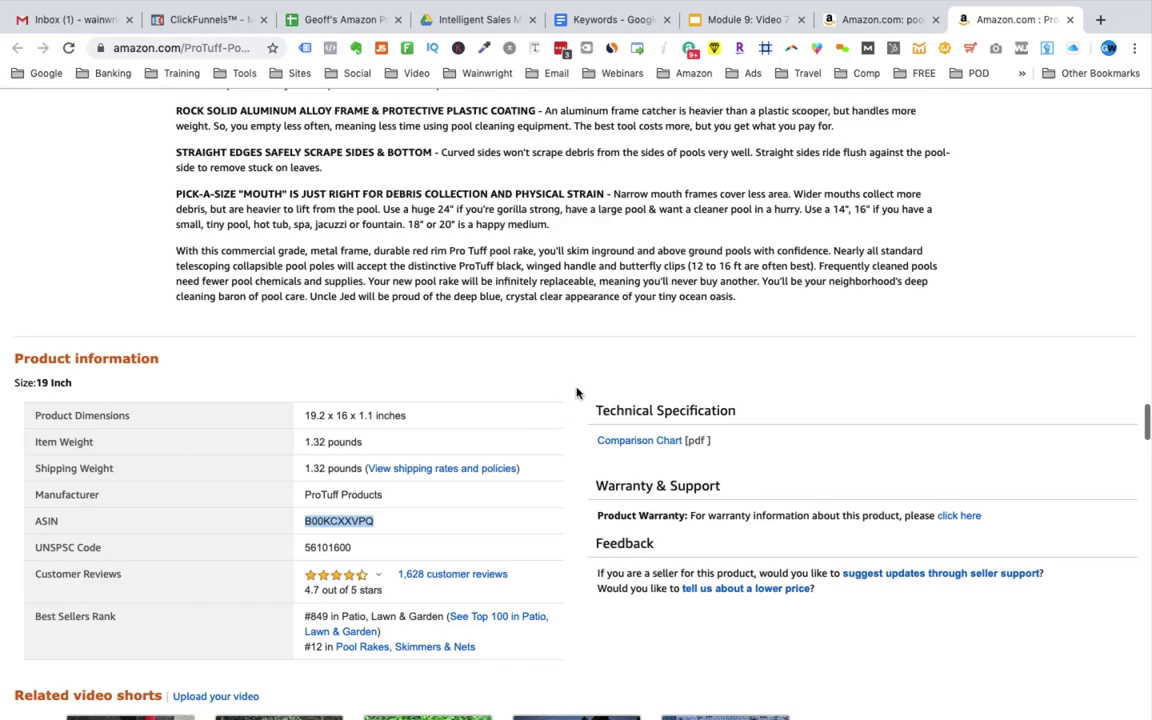
{"action": "scroll", "coordinate": [576, 393], "scroll_direction": "up", "scroll_amount": 20}
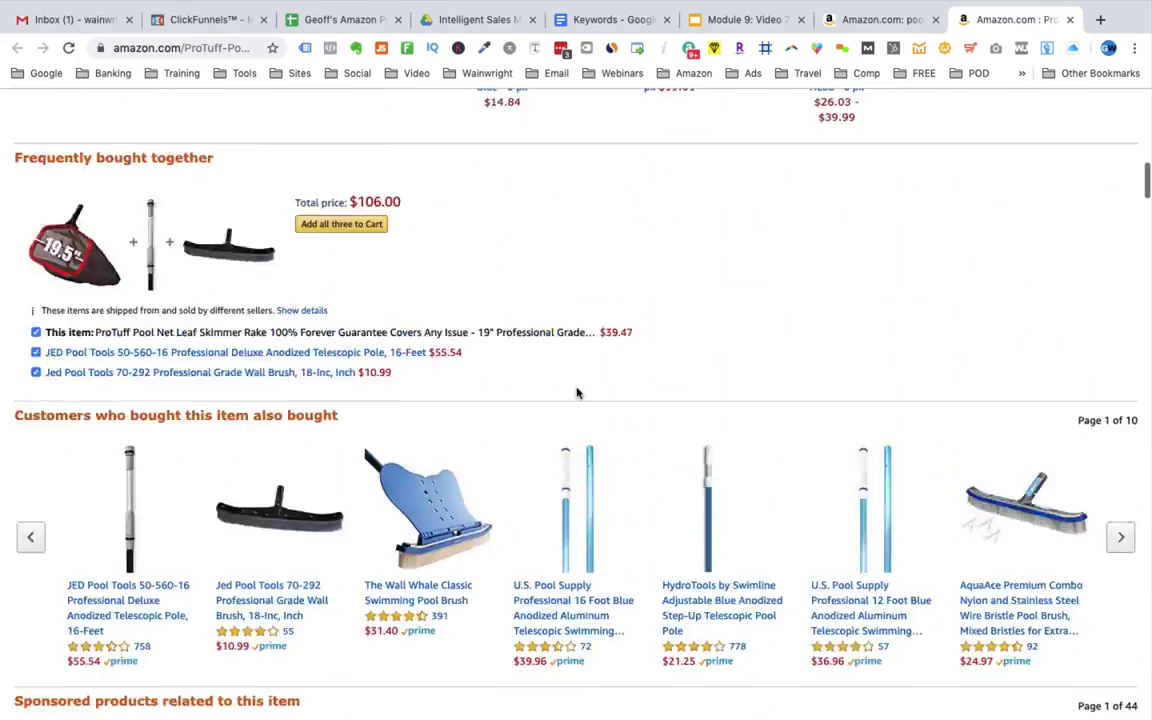
{"action": "scroll", "coordinate": [576, 393], "scroll_direction": "up", "scroll_amount": 15}
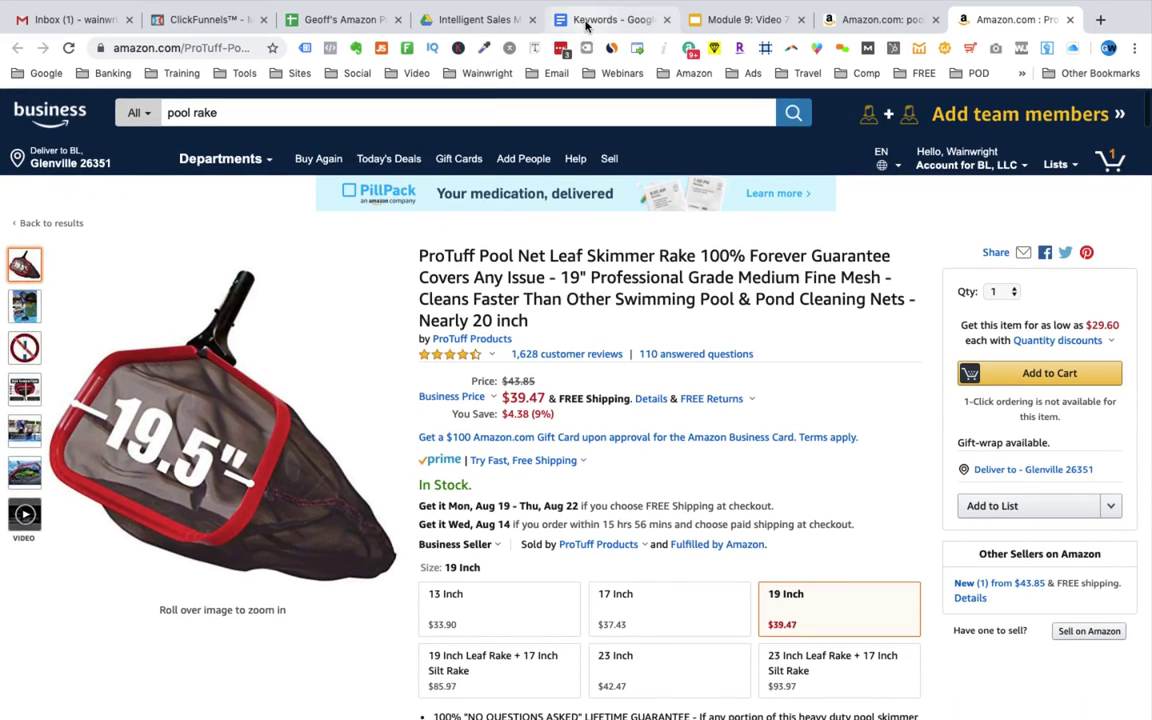
{"action": "left_click", "coordinate": [586, 20]}
{"action": "key", "text": "super+v"}
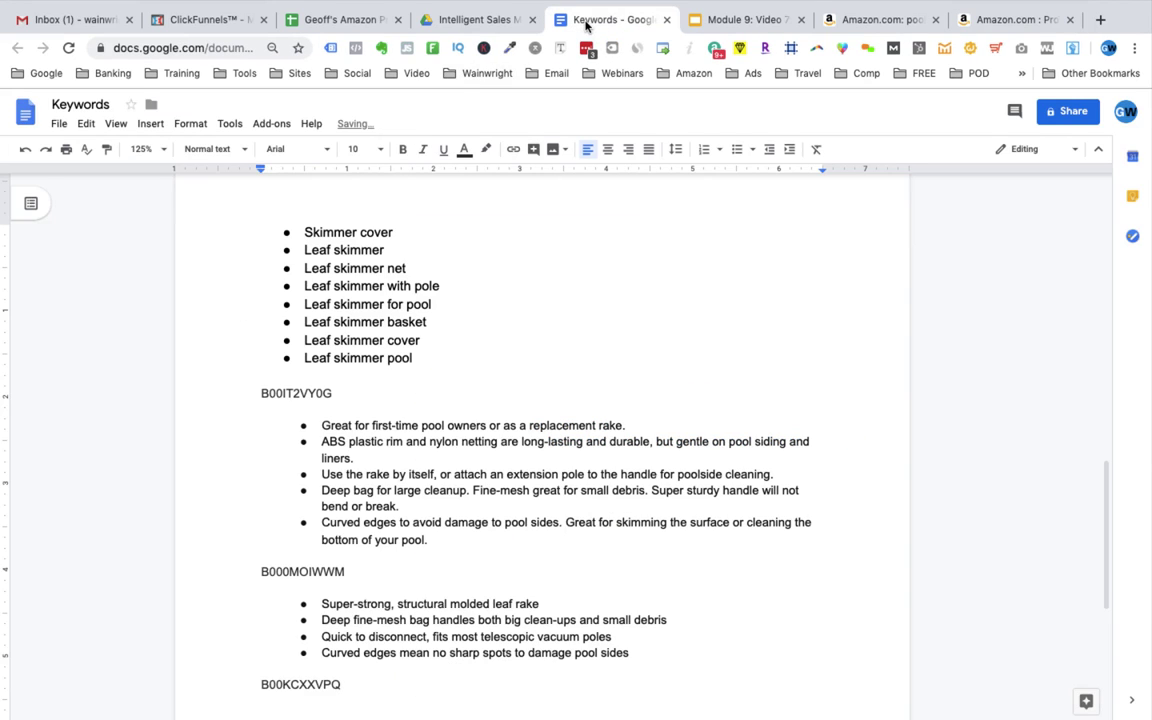
{"action": "key", "text": "Return"}
{"action": "key", "text": "Return"}
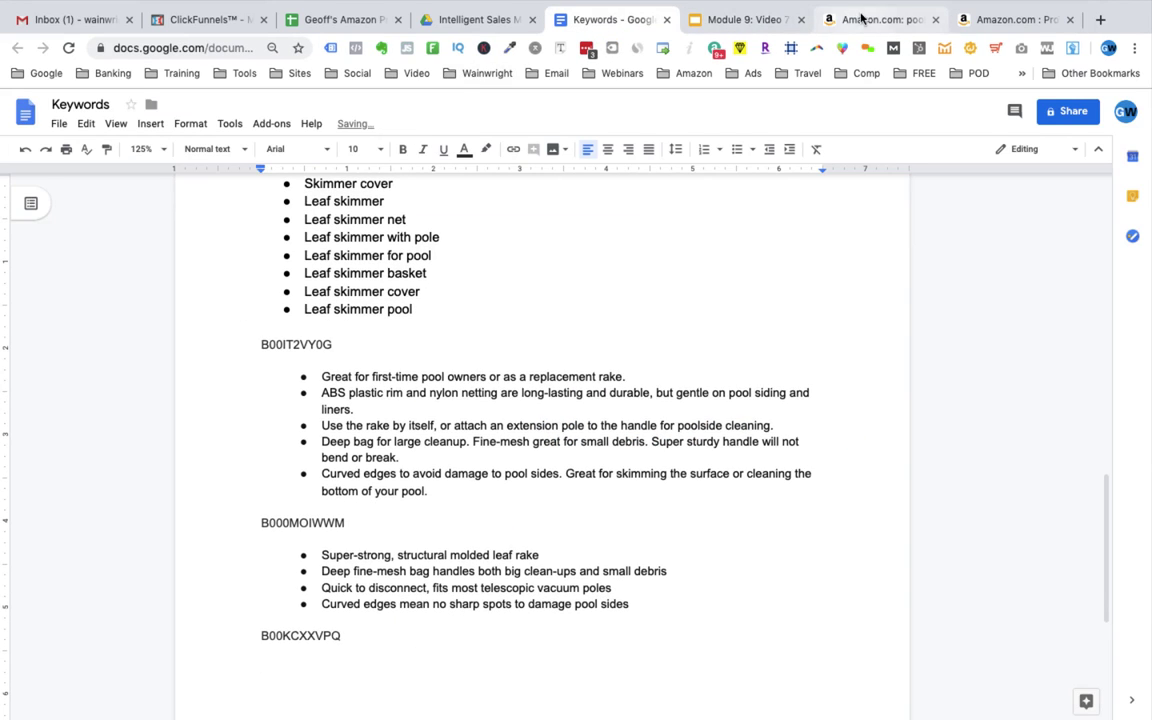
Copy the ProTuff aluminum frame bullet's text from "Our swimming pool leaf catcher handle" to its end into the Keywords document below ASIN B00KCXXVPQ.
{"action": "left_click", "coordinate": [992, 19]}
{"action": "scroll", "coordinate": [680, 427], "scroll_direction": "down", "scroll_amount": 3}
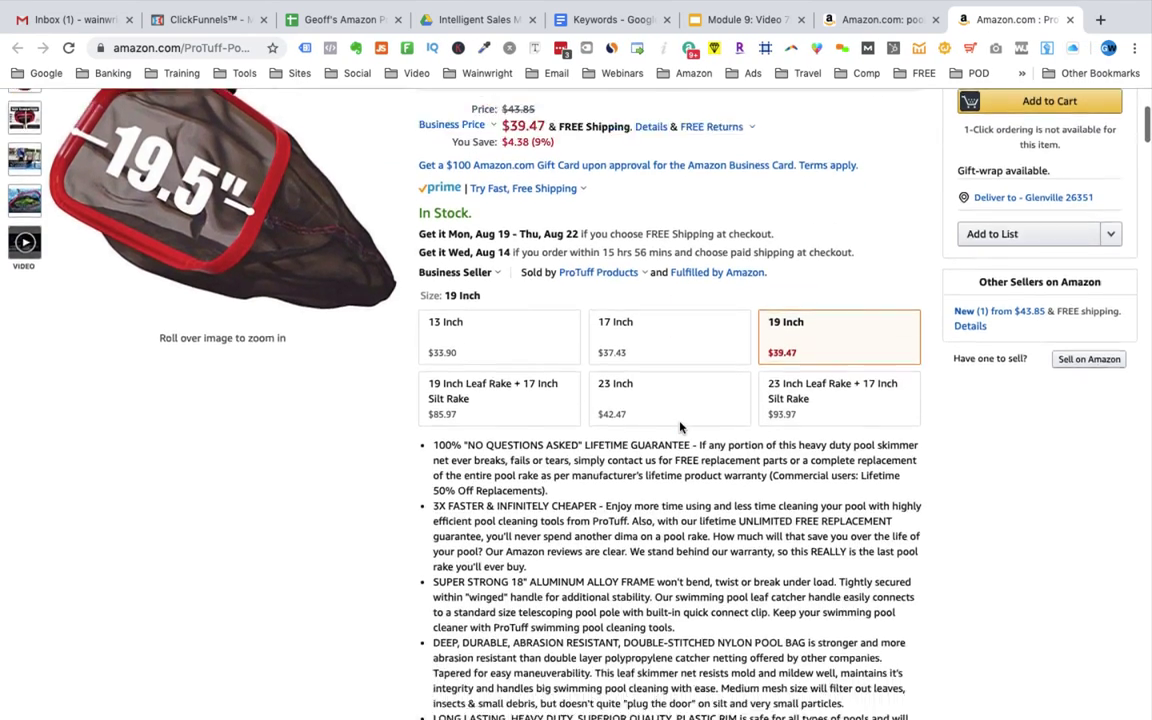
{"action": "scroll", "coordinate": [680, 427], "scroll_direction": "down", "scroll_amount": 2}
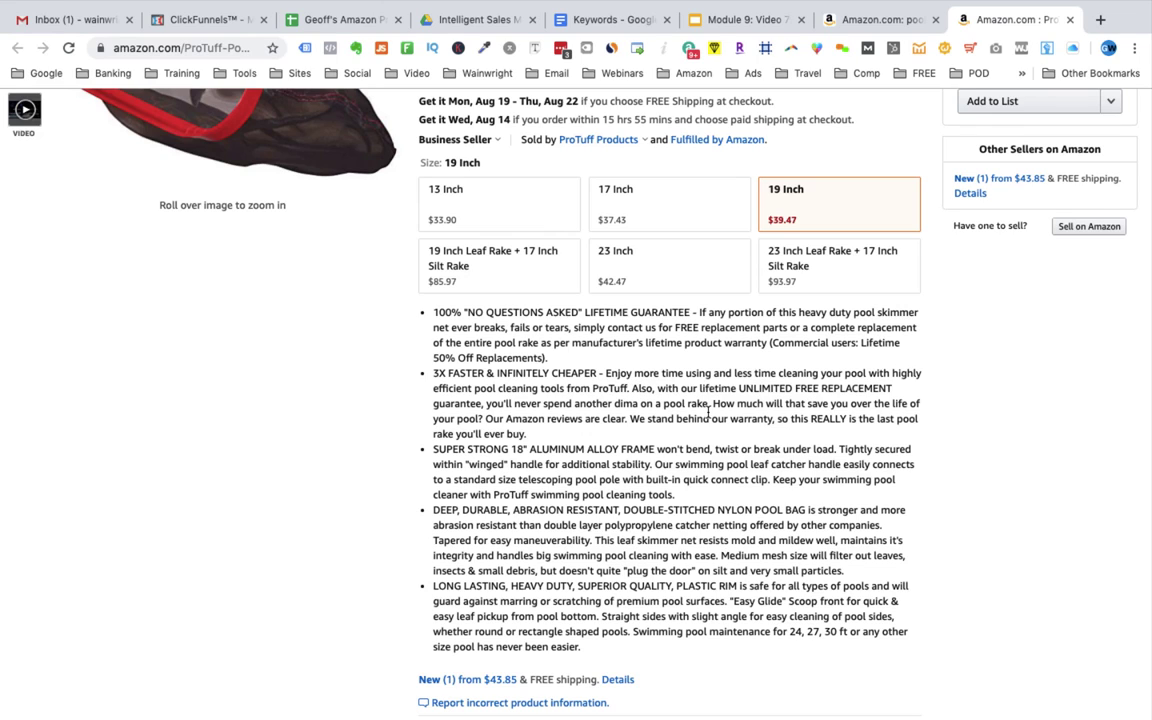
{"action": "scroll", "coordinate": [676, 436], "scroll_direction": "down", "scroll_amount": 2}
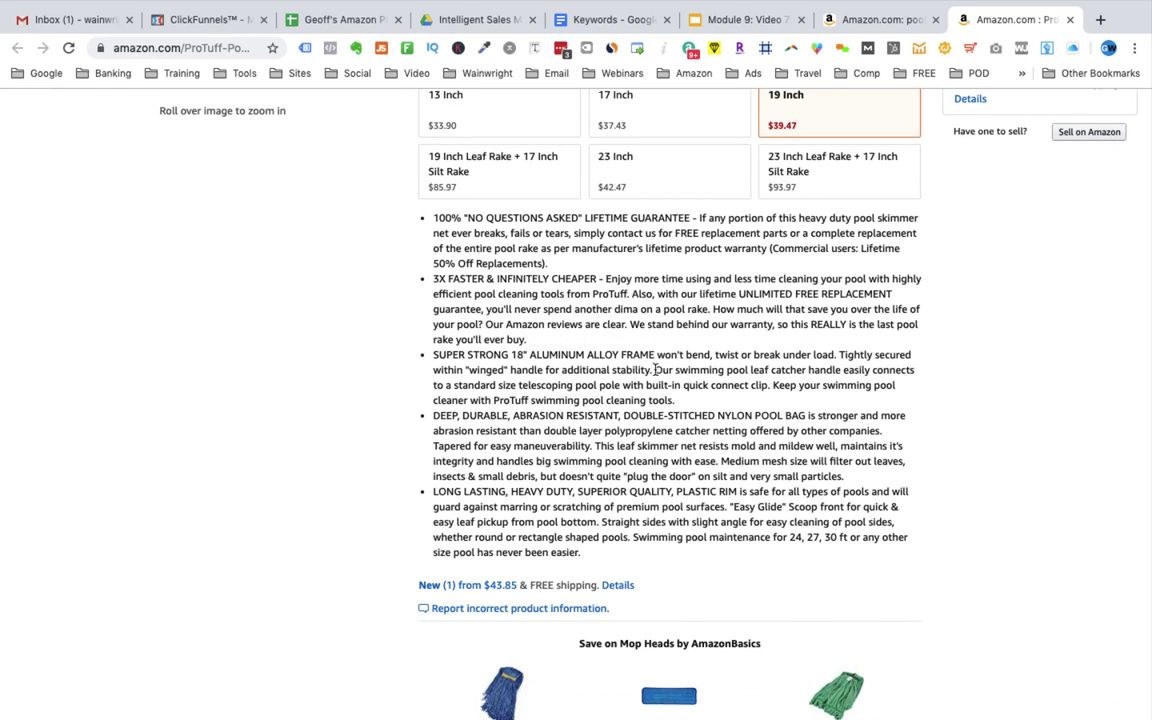
{"action": "left_click_drag", "start_coordinate": [655, 369], "coordinate": [675, 399]}
{"action": "key", "text": "super+c"}
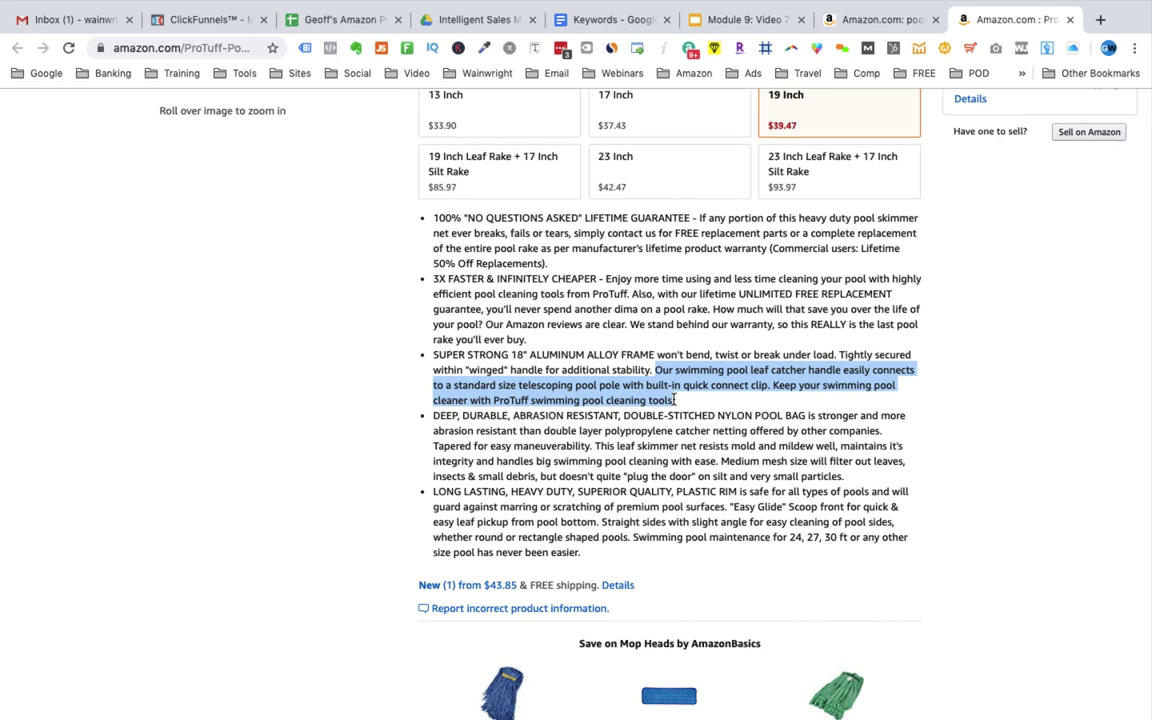
{"action": "left_click", "coordinate": [593, 20]}
{"action": "key", "text": "super+v"}
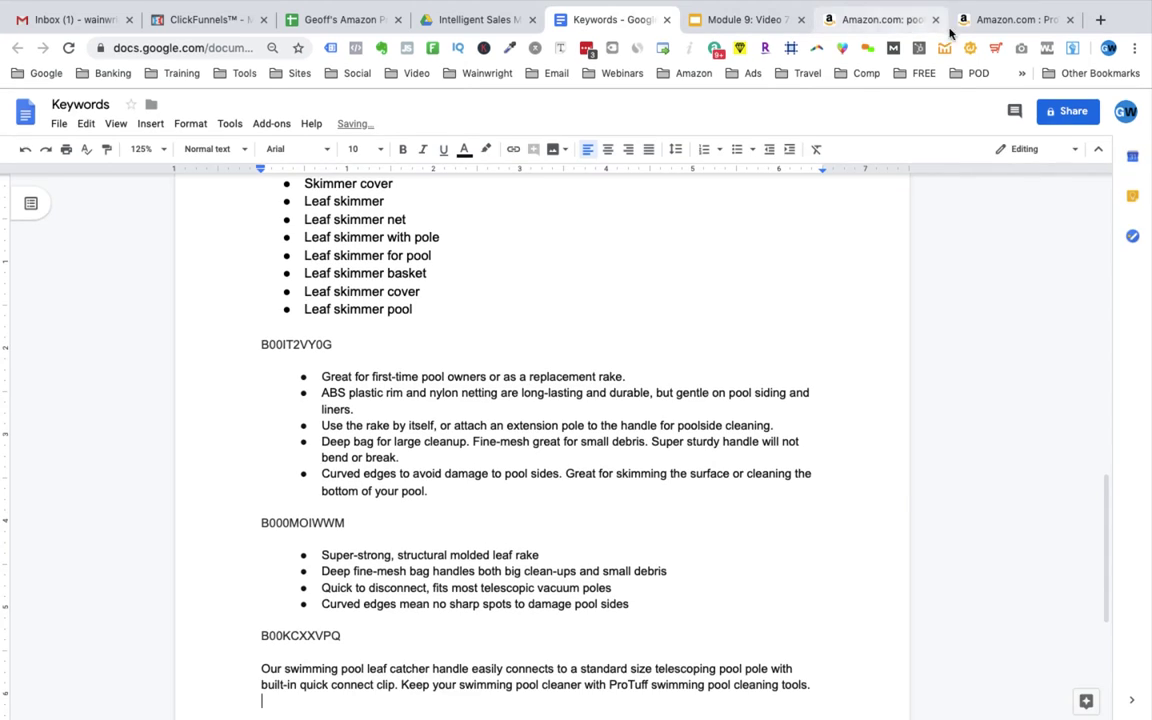
Copy the ProTuff nylon pool bag bullet's text from "Tapered for easy maneuverability" to its end into the Keywords document below the previous excerpt.
{"action": "left_click", "coordinate": [1000, 20]}
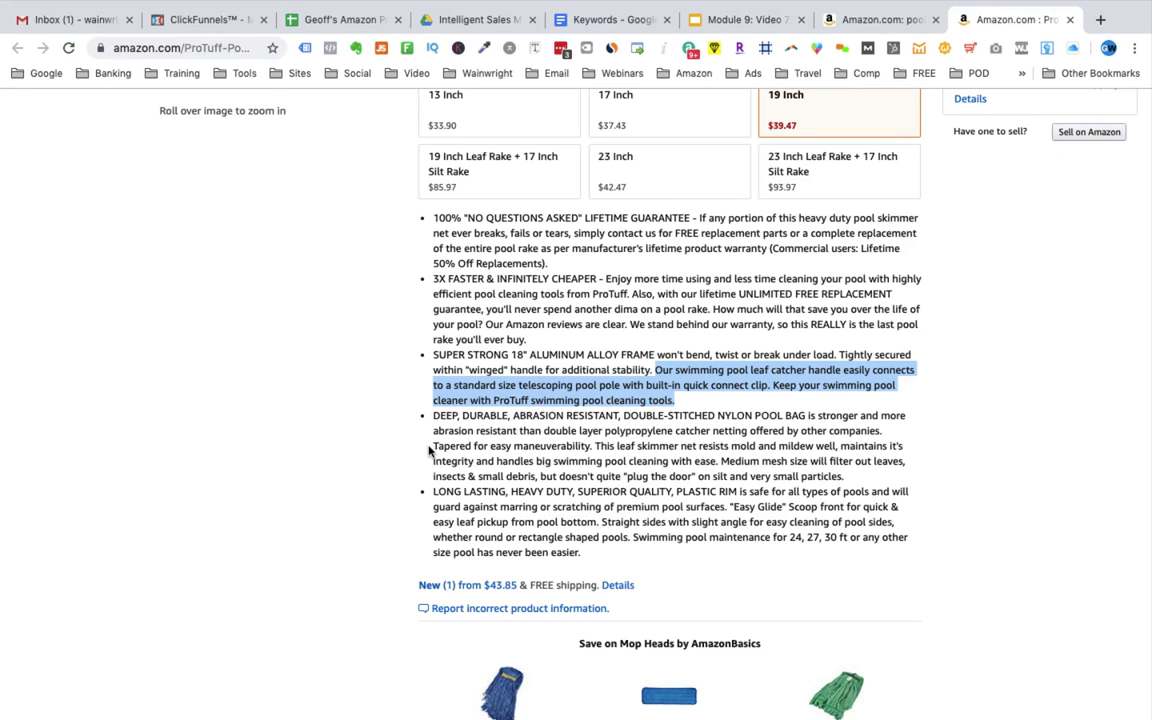
{"action": "left_click_drag", "start_coordinate": [433, 446], "coordinate": [864, 481]}
{"action": "key", "text": "super+c"}
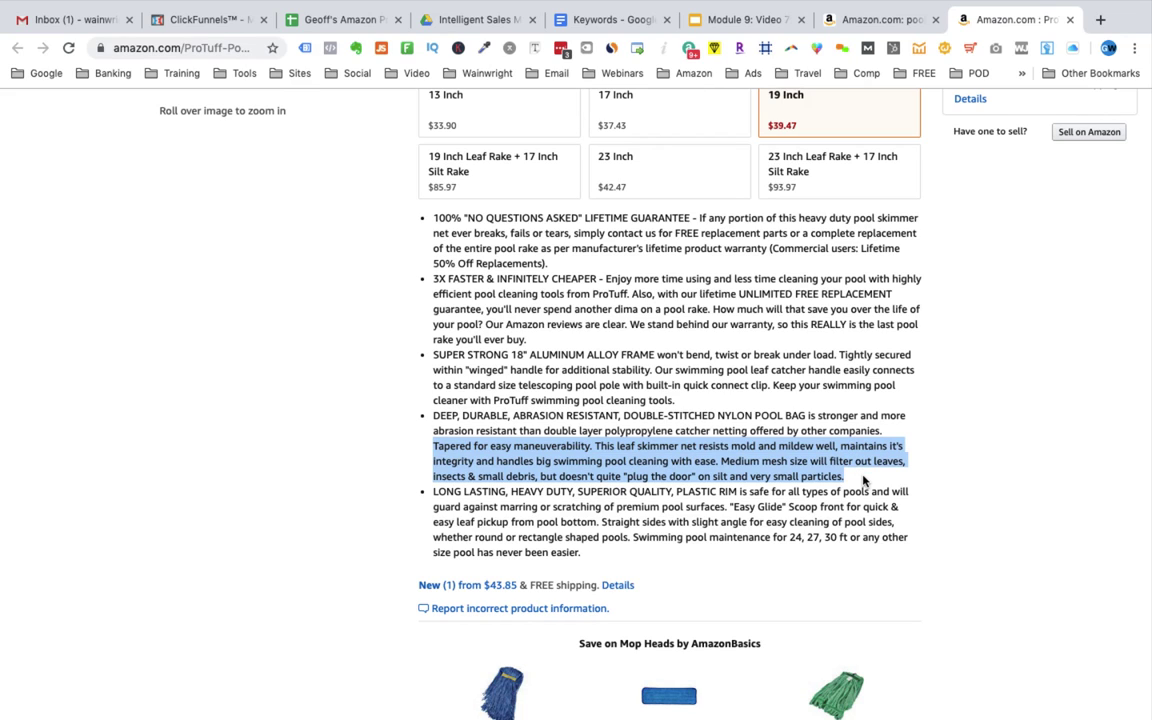
{"action": "left_click", "coordinate": [610, 20]}
{"action": "key", "text": "super+v"}
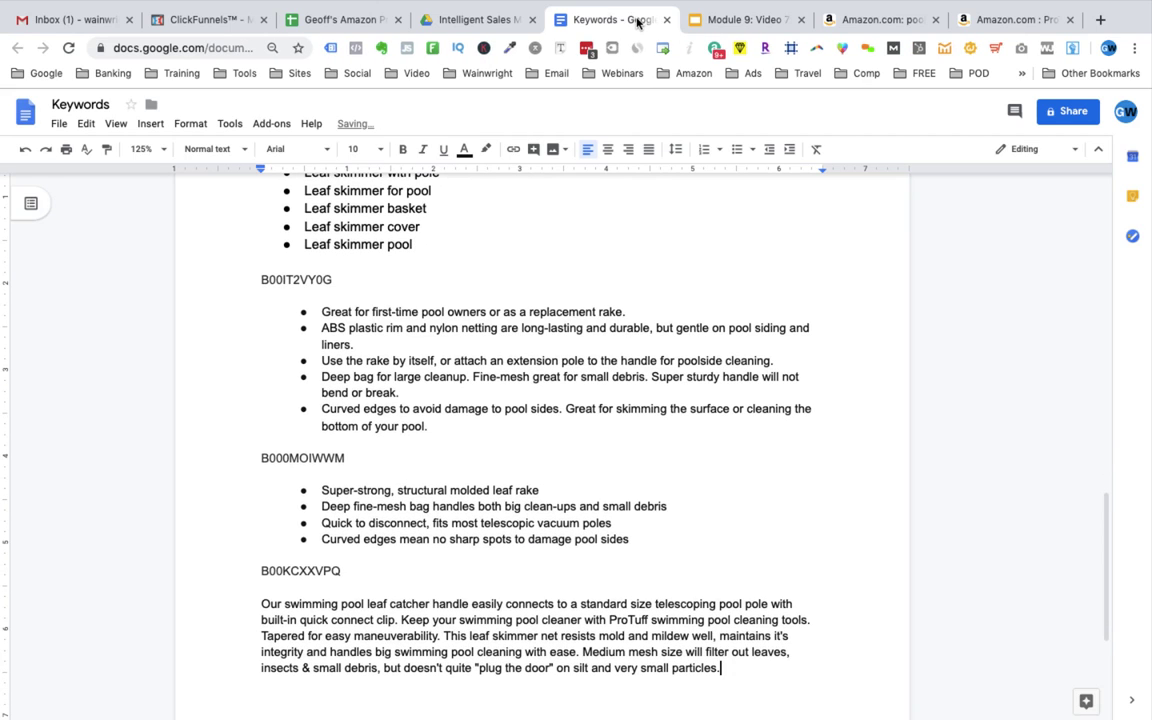
Copy the ProTuff plastic rim bullet's text from "Straight sides with slight angle" to its end into the Keywords document, and close the ProTuff listing.
{"action": "left_click", "coordinate": [997, 20]}
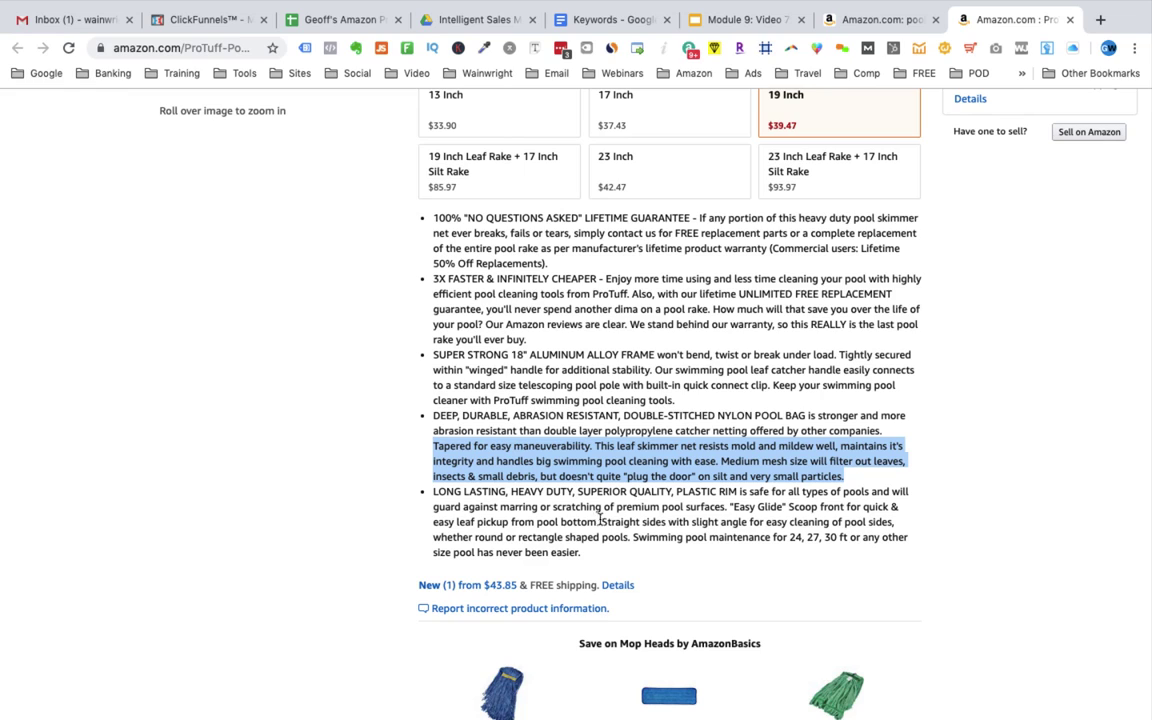
{"action": "left_click", "coordinate": [599, 521]}
{"action": "left_click_drag", "start_coordinate": [599, 521], "coordinate": [601, 550]}
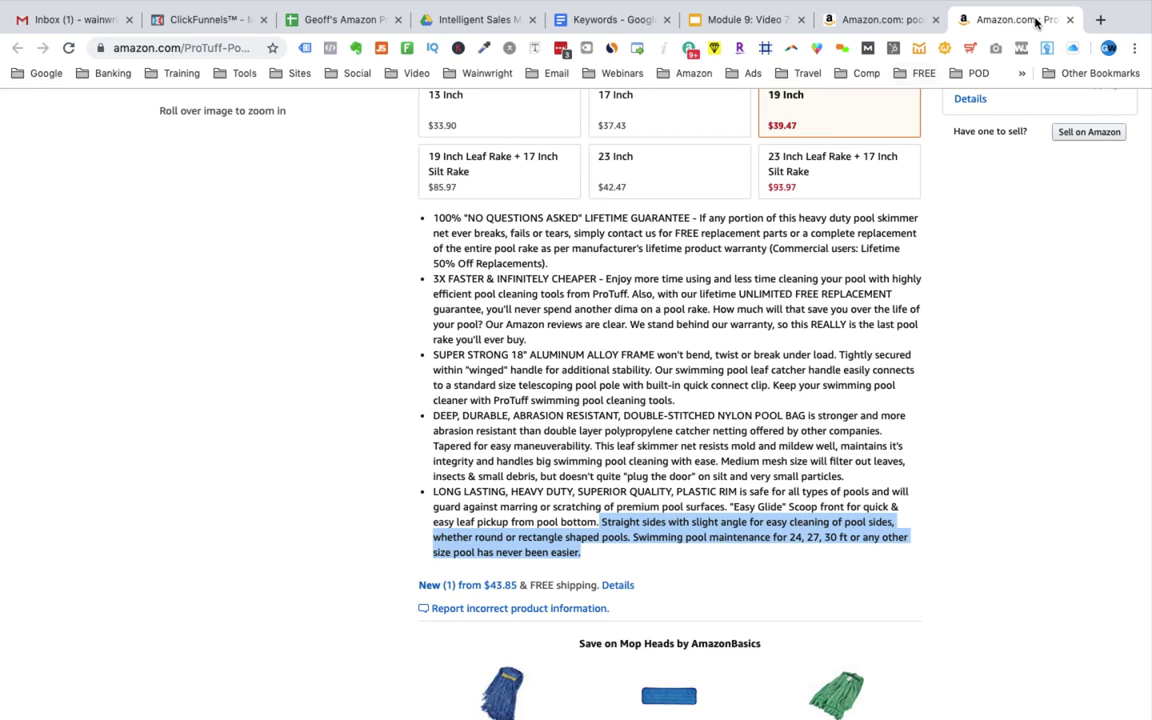
{"action": "left_click", "coordinate": [1068, 22]}
{"action": "left_click", "coordinate": [662, 24]}
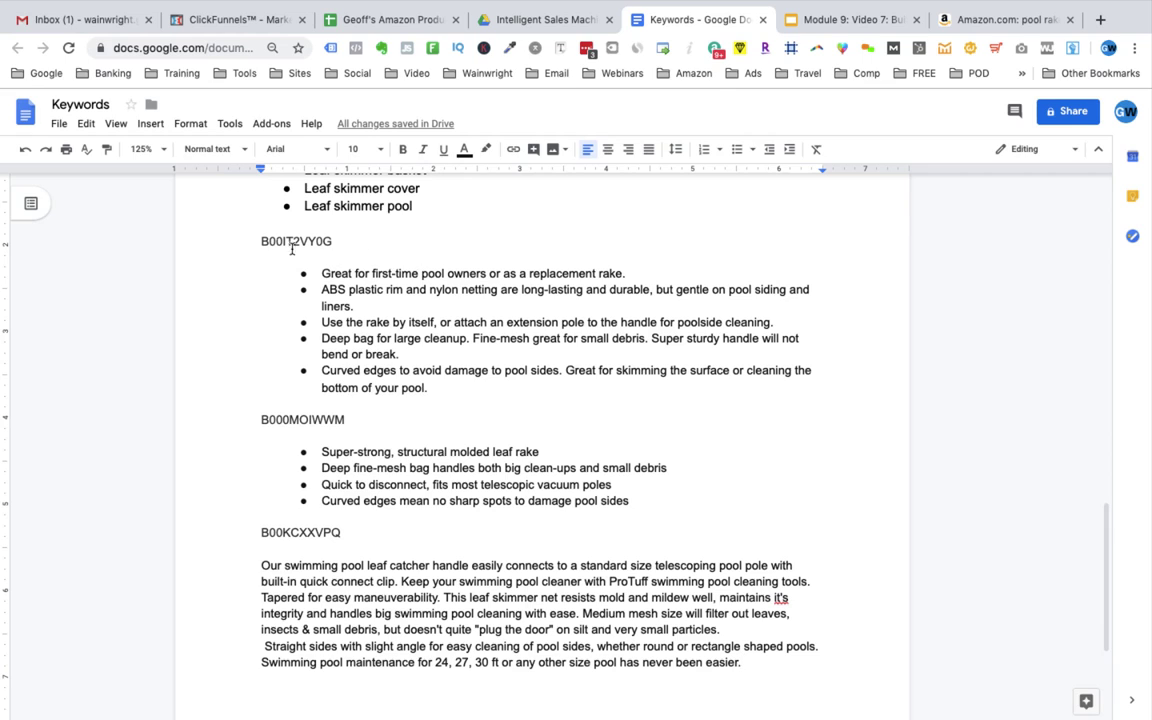
Review the copied competitor bullets under ASINs B00IT2VY0G, B000MOIWWM and B00KCXXVPQ as source material for the new bullet points.
{"action": "left_click_drag", "start_coordinate": [257, 240], "coordinate": [812, 694]}
{"action": "left_click", "coordinate": [259, 419]}
{"action": "left_click", "coordinate": [260, 530]}
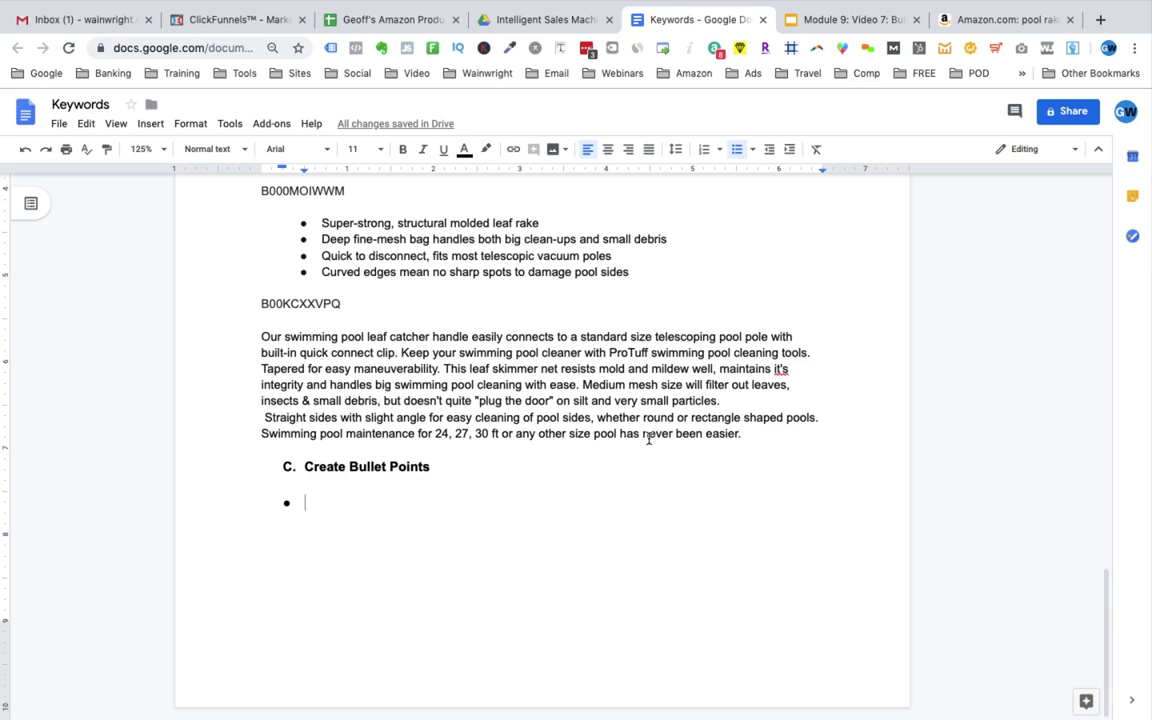
{"action": "scroll", "coordinate": [649, 438], "scroll_direction": "up", "scroll_amount": 1}
{"action": "scroll", "coordinate": [649, 438], "scroll_direction": "up", "scroll_amount": 2}
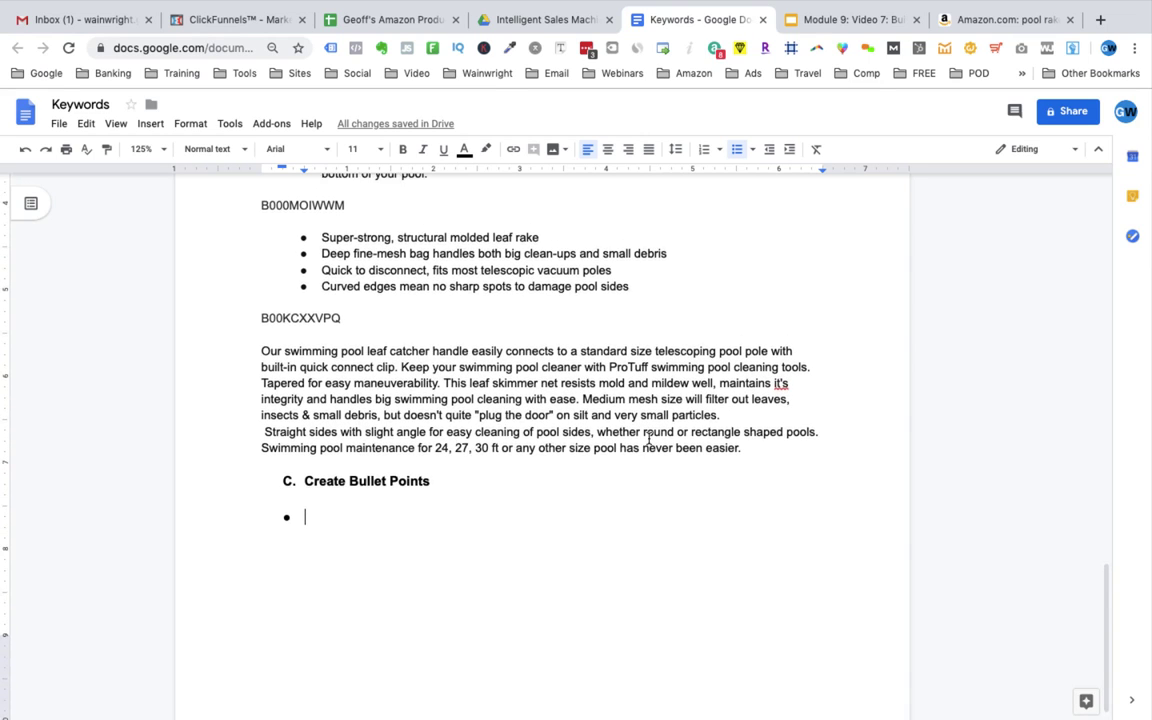
{"action": "scroll", "coordinate": [649, 438], "scroll_direction": "up", "scroll_amount": 1}
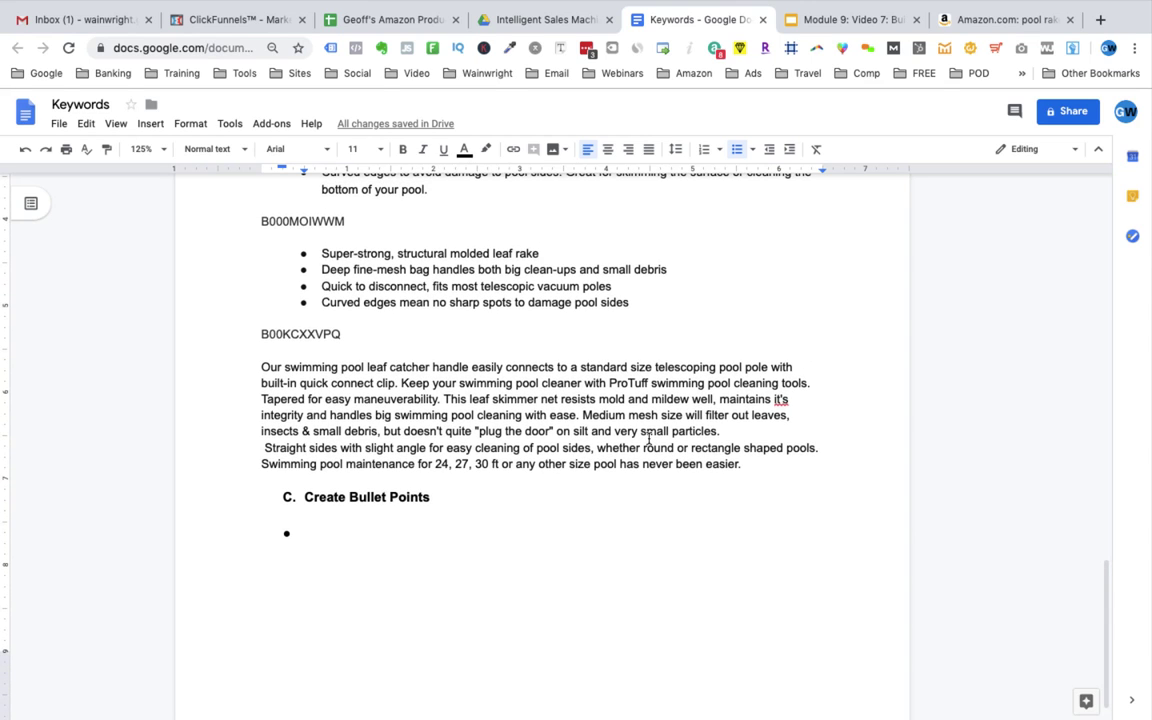
{"action": "scroll", "coordinate": [649, 438], "scroll_direction": "up", "scroll_amount": 4}
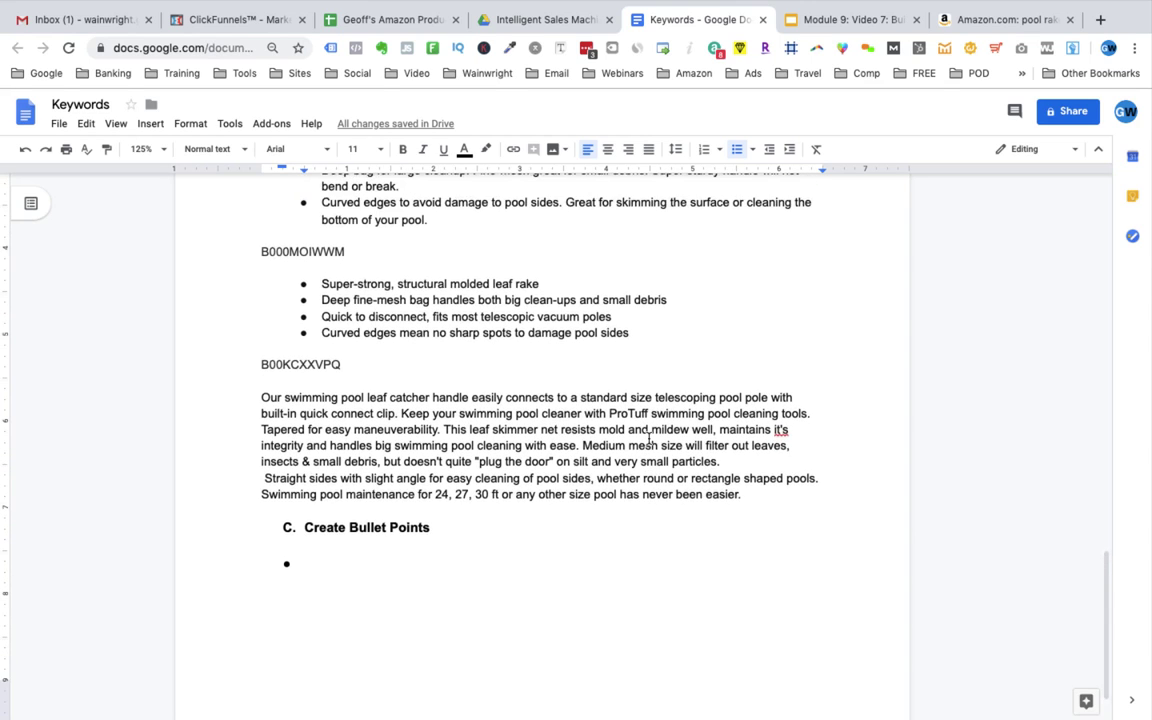
{"action": "scroll", "coordinate": [649, 438], "scroll_direction": "up", "scroll_amount": 3}
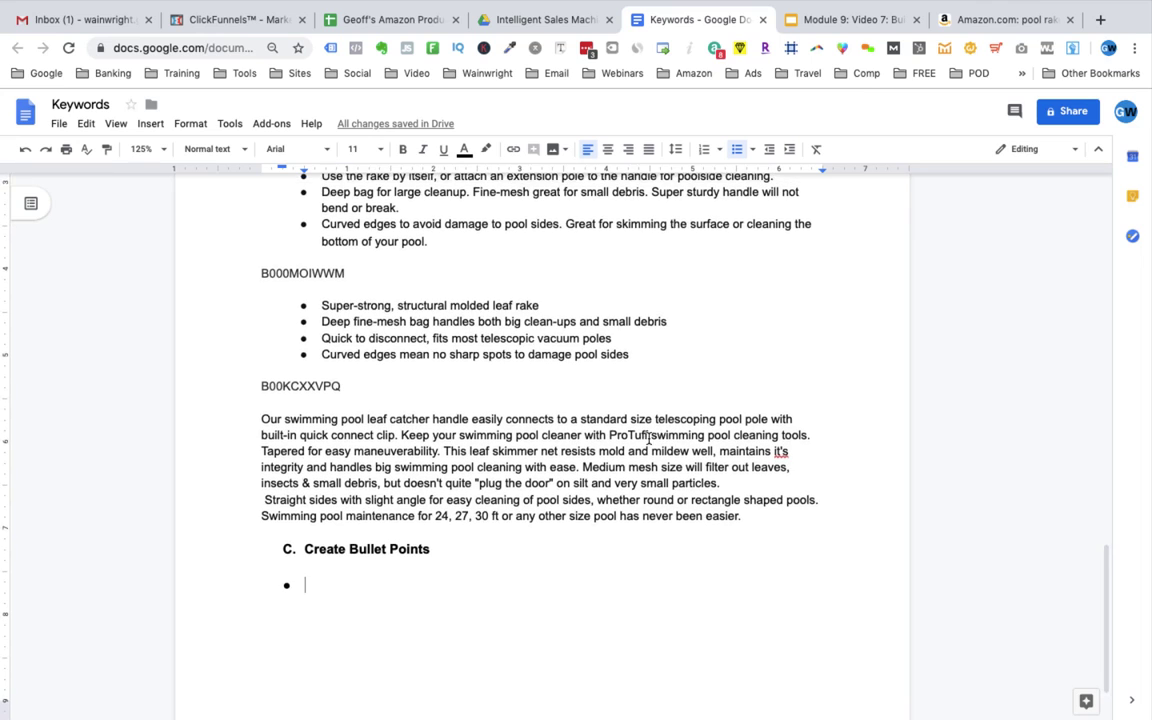
{"action": "scroll", "coordinate": [649, 438], "scroll_direction": "up", "scroll_amount": 3}
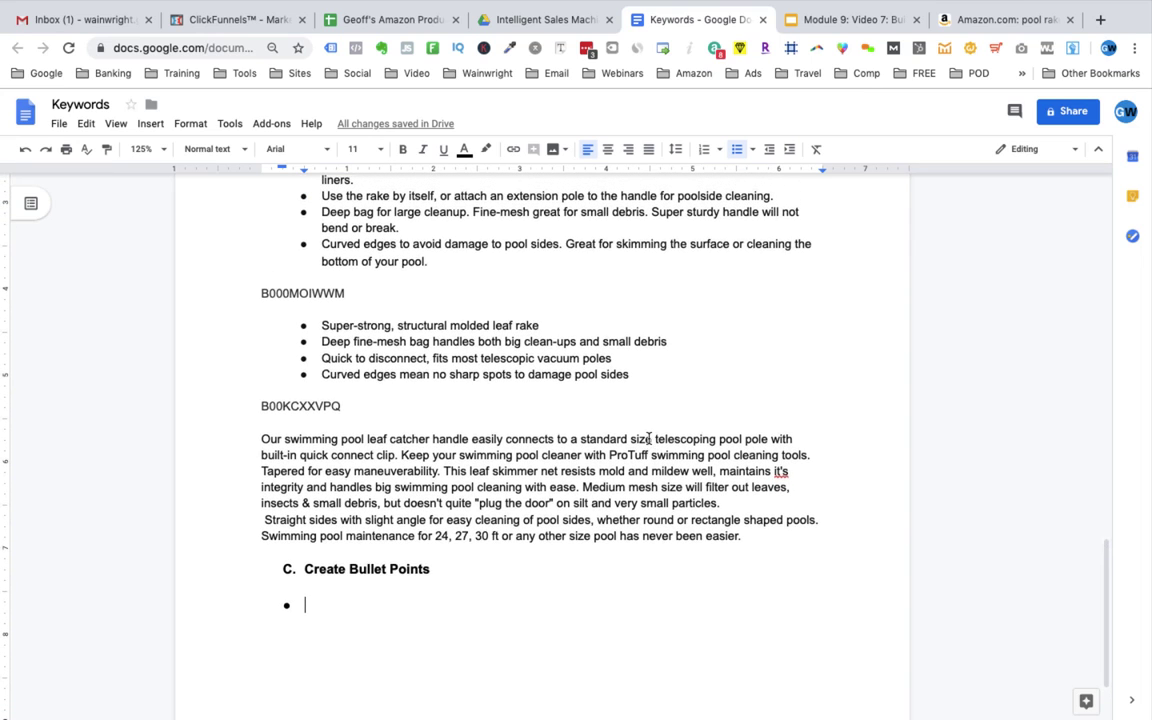
{"action": "scroll", "coordinate": [649, 438], "scroll_direction": "up", "scroll_amount": 2}
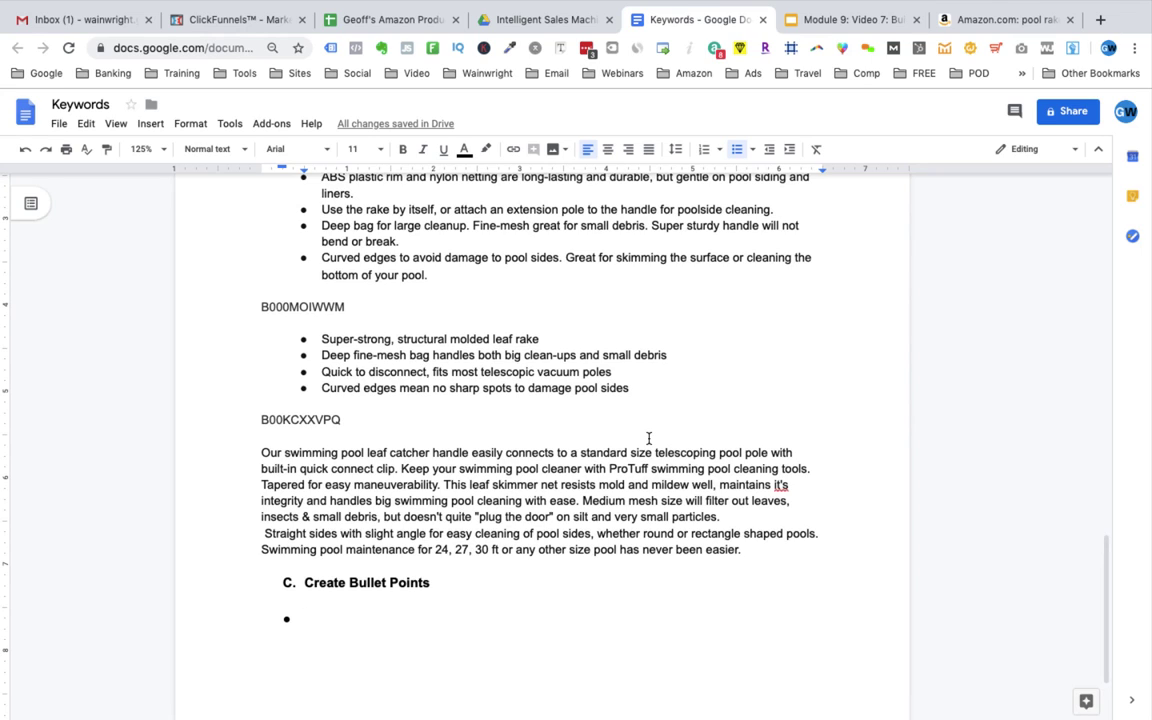
{"action": "scroll", "coordinate": [649, 438], "scroll_direction": "down", "scroll_amount": 5}
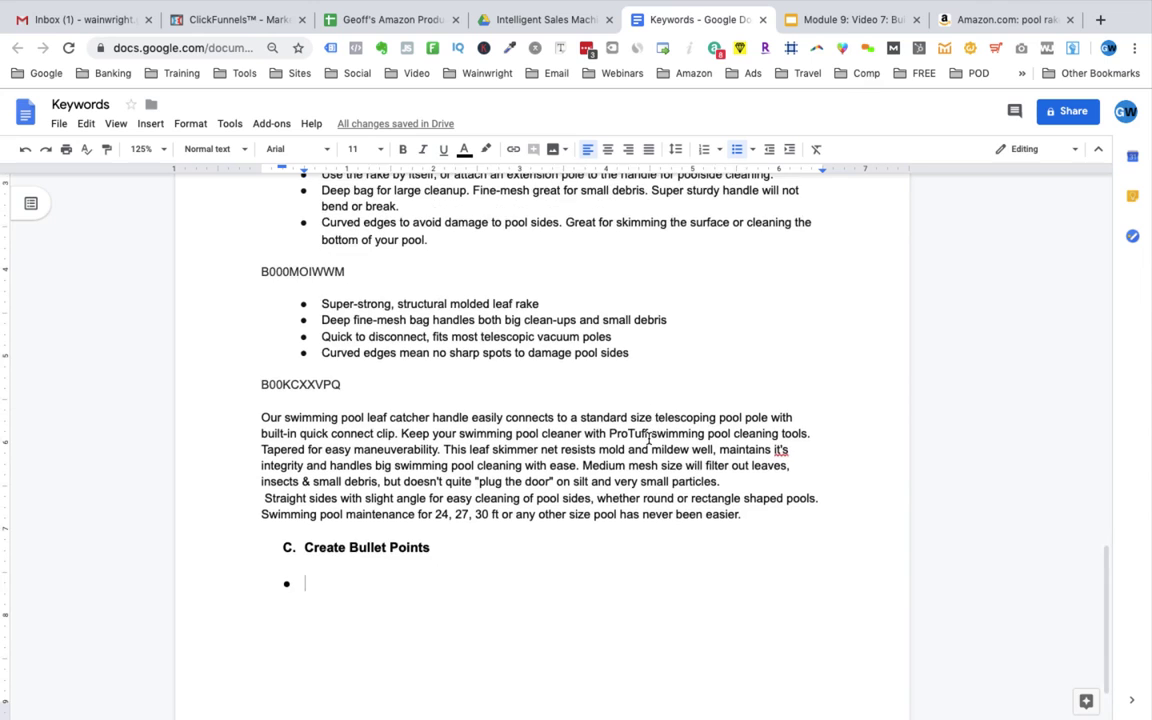
{"action": "scroll", "coordinate": [649, 438], "scroll_direction": "down", "scroll_amount": 5}
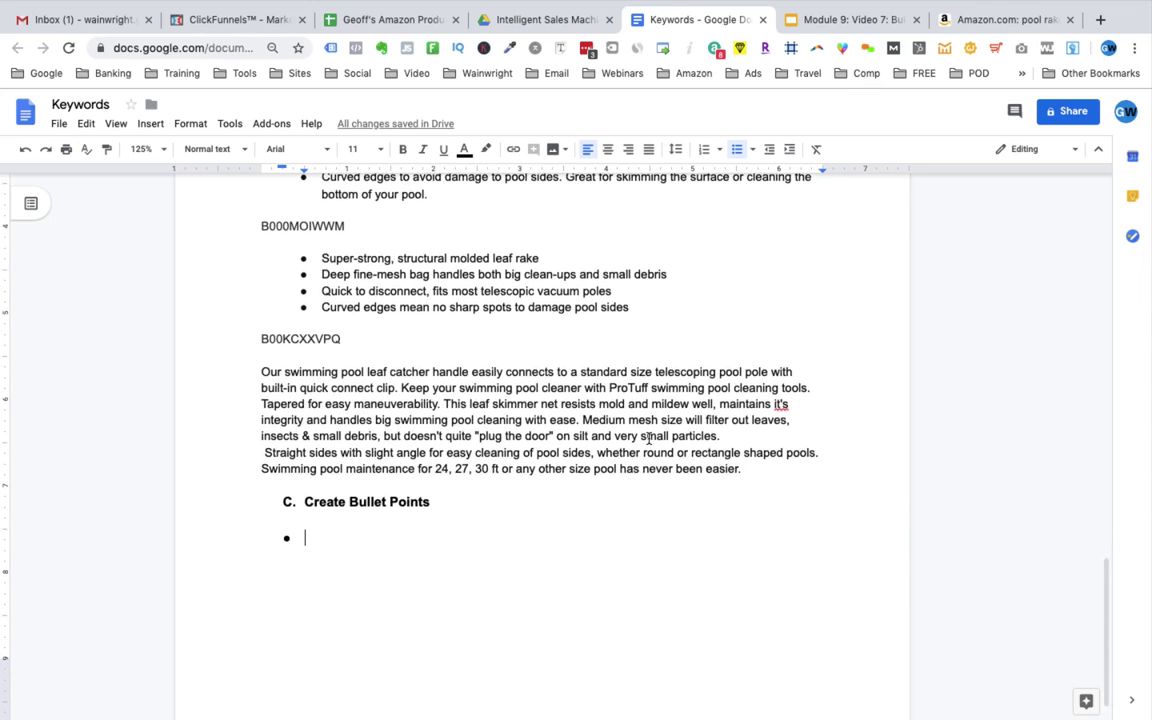
{"action": "scroll", "coordinate": [649, 438], "scroll_direction": "down", "scroll_amount": 3}
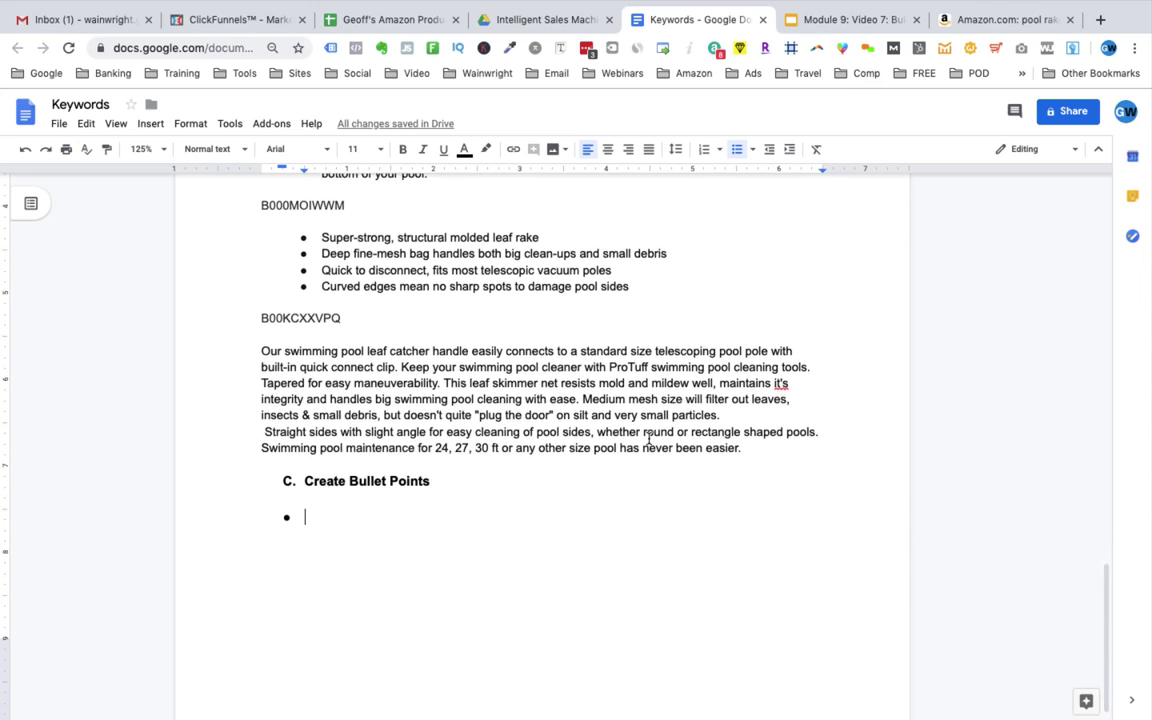
{"action": "scroll", "coordinate": [649, 438], "scroll_direction": "down", "scroll_amount": 2}
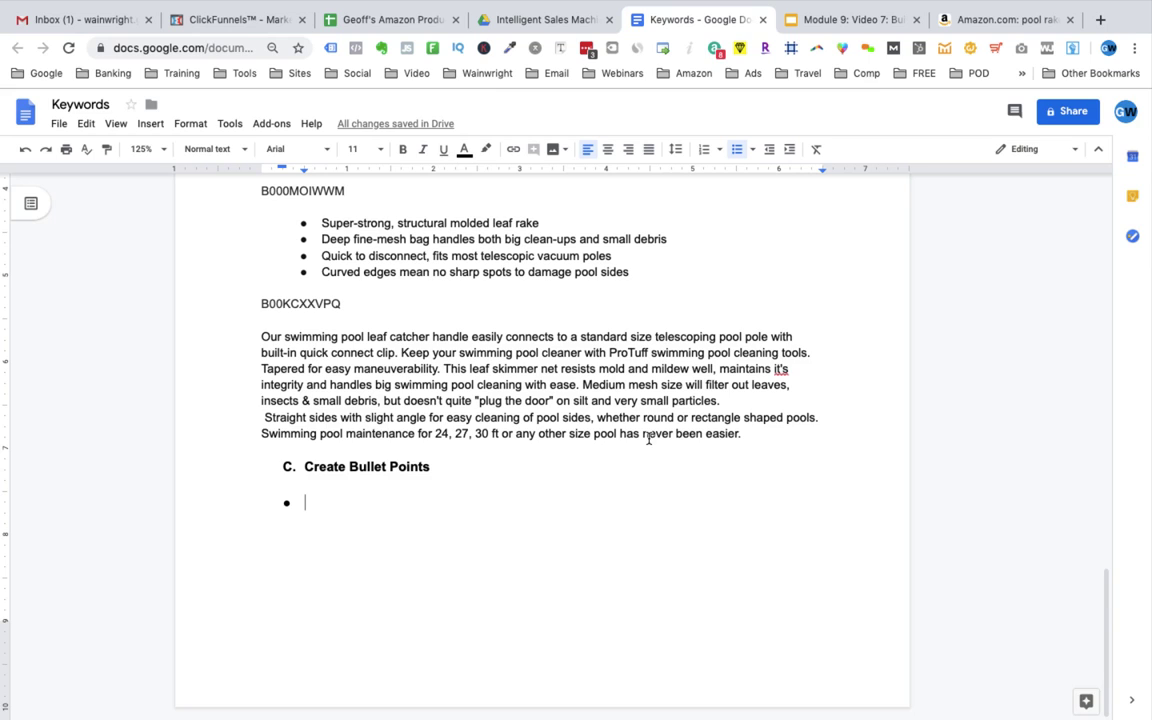
{"action": "scroll", "coordinate": [649, 438], "scroll_direction": "up", "scroll_amount": 5}
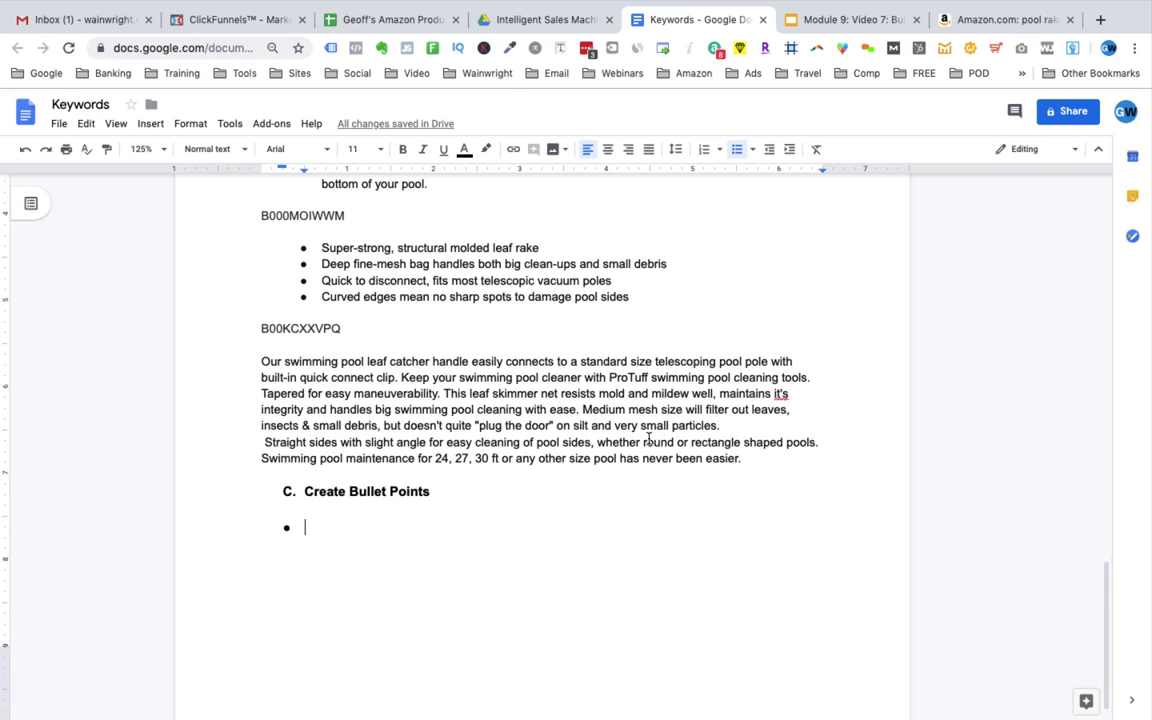
{"action": "scroll", "coordinate": [649, 438], "scroll_direction": "up", "scroll_amount": 1}
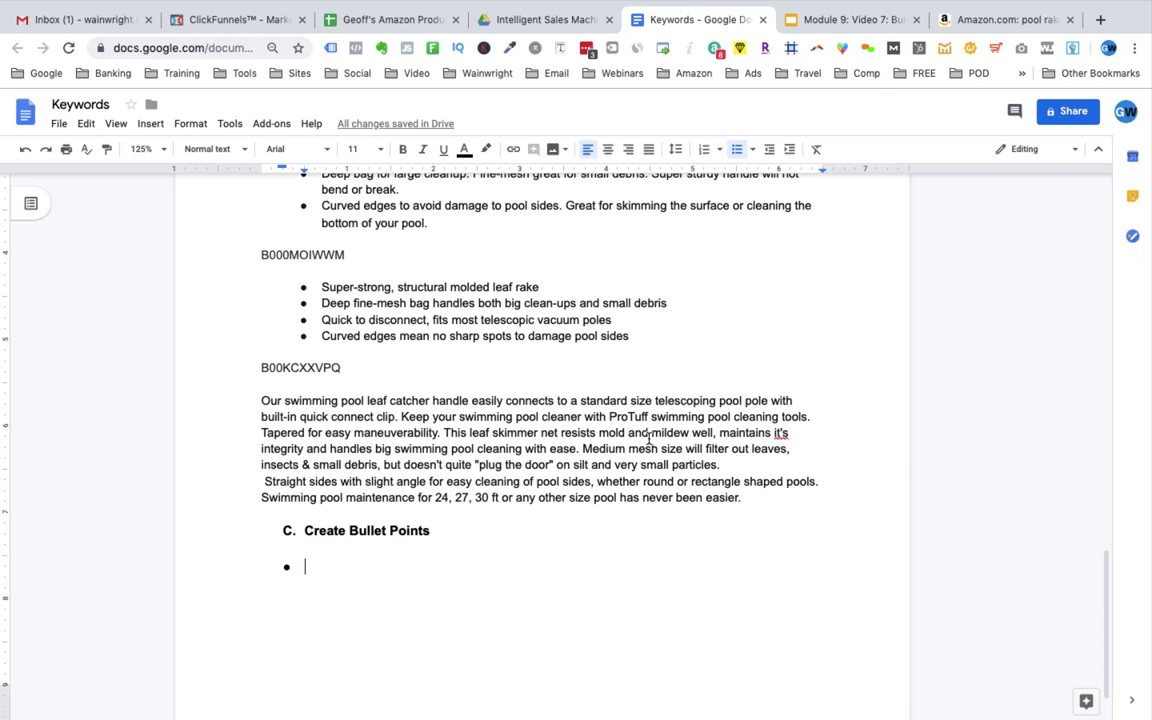
{"action": "scroll", "coordinate": [649, 437], "scroll_direction": "down", "scroll_amount": 2}
{"action": "scroll", "coordinate": [649, 437], "scroll_direction": "down", "scroll_amount": 2}
{"action": "scroll", "coordinate": [649, 437], "scroll_direction": "down", "scroll_amount": 1}
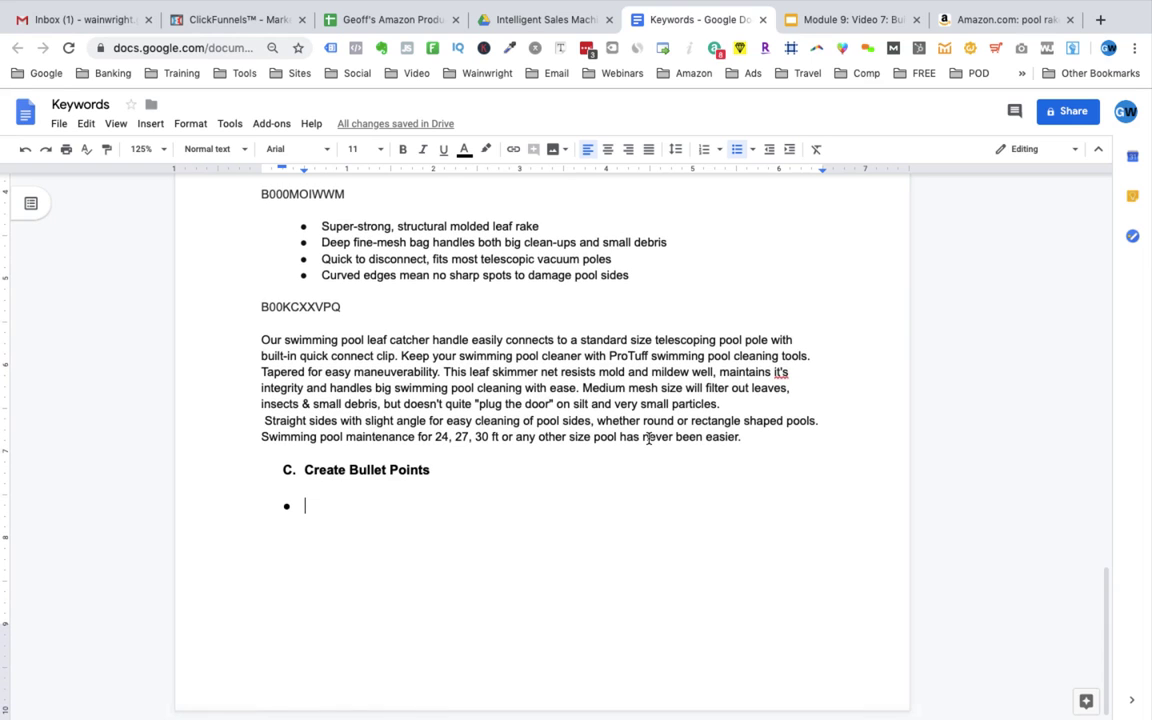
{"action": "scroll", "coordinate": [649, 438], "scroll_direction": "up", "scroll_amount": 1}
{"action": "scroll", "coordinate": [649, 438], "scroll_direction": "up", "scroll_amount": 1}
{"action": "scroll", "coordinate": [649, 438], "scroll_direction": "up", "scroll_amount": 2}
{"action": "scroll", "coordinate": [649, 438], "scroll_direction": "up", "scroll_amount": 2}
{"action": "scroll", "coordinate": [649, 438], "scroll_direction": "up", "scroll_amount": 2}
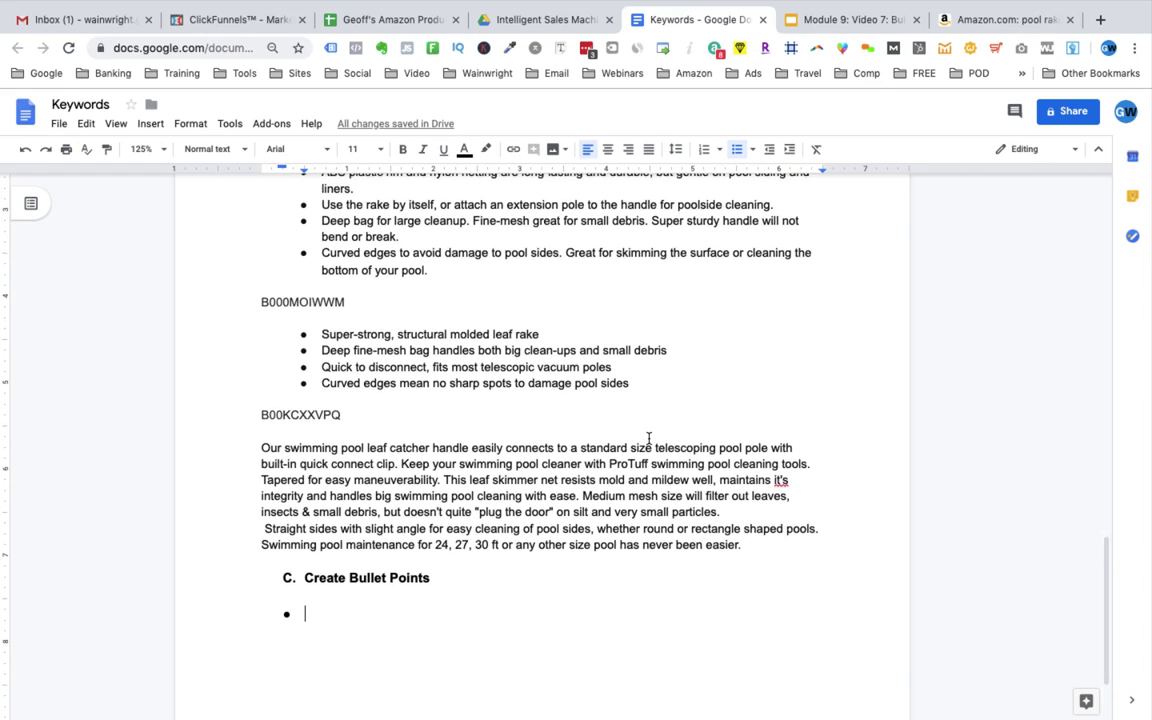
{"action": "scroll", "coordinate": [649, 438], "scroll_direction": "up", "scroll_amount": 1}
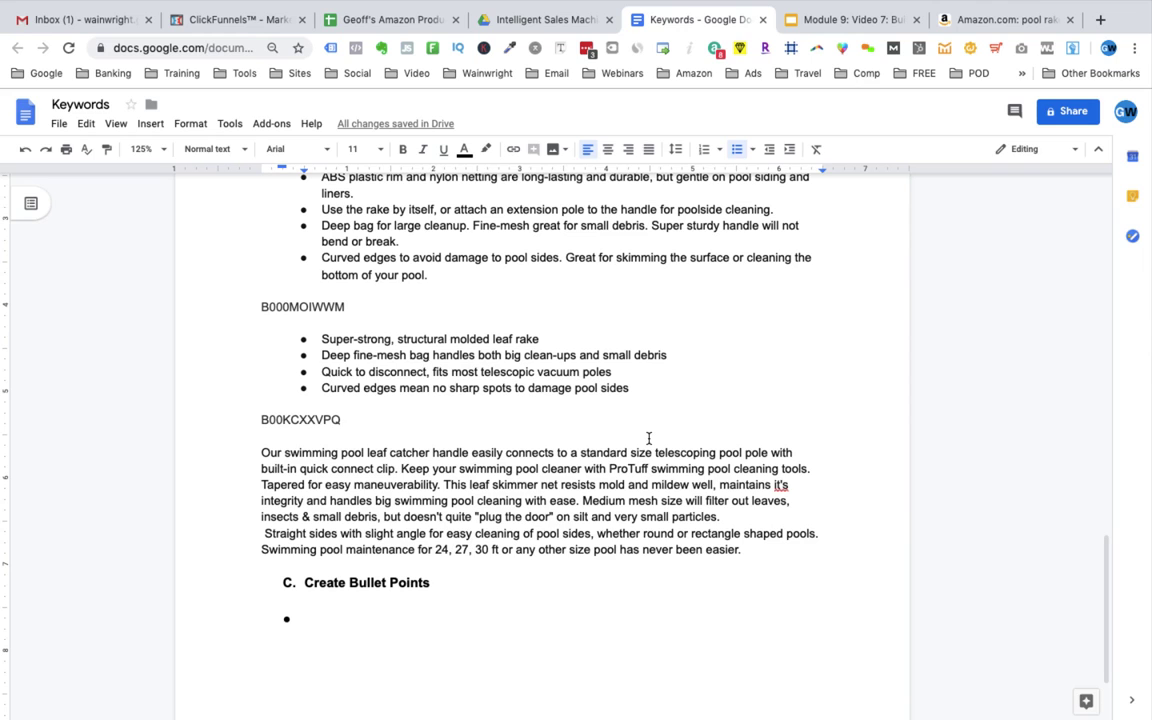
{"action": "scroll", "coordinate": [649, 438], "scroll_direction": "down", "scroll_amount": 3}
{"action": "scroll", "coordinate": [649, 438], "scroll_direction": "down", "scroll_amount": 4}
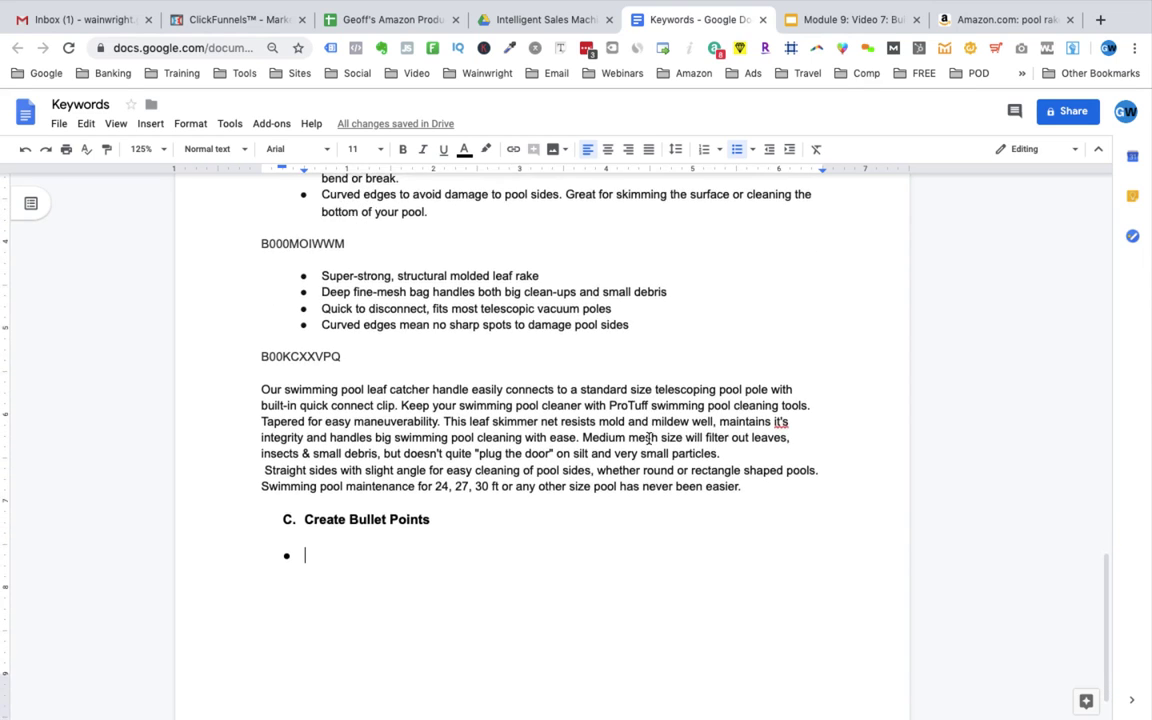
{"action": "scroll", "coordinate": [649, 438], "scroll_direction": "down", "scroll_amount": 2}
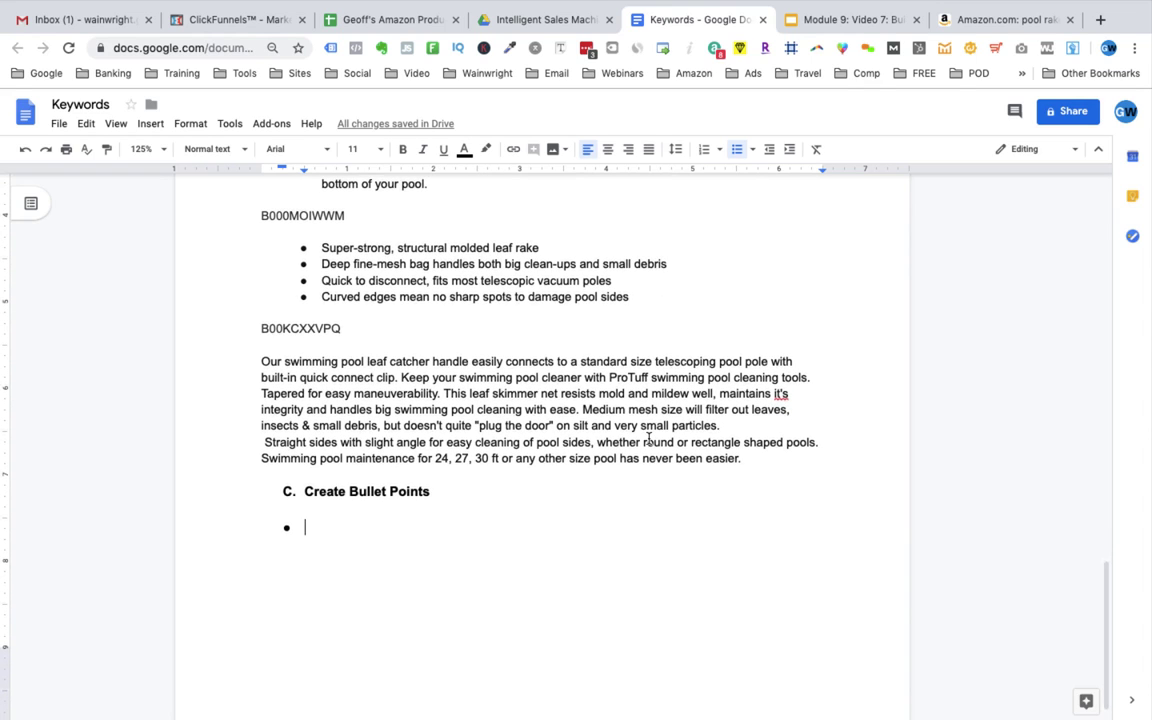
{"action": "scroll", "coordinate": [649, 438], "scroll_direction": "down", "scroll_amount": 2}
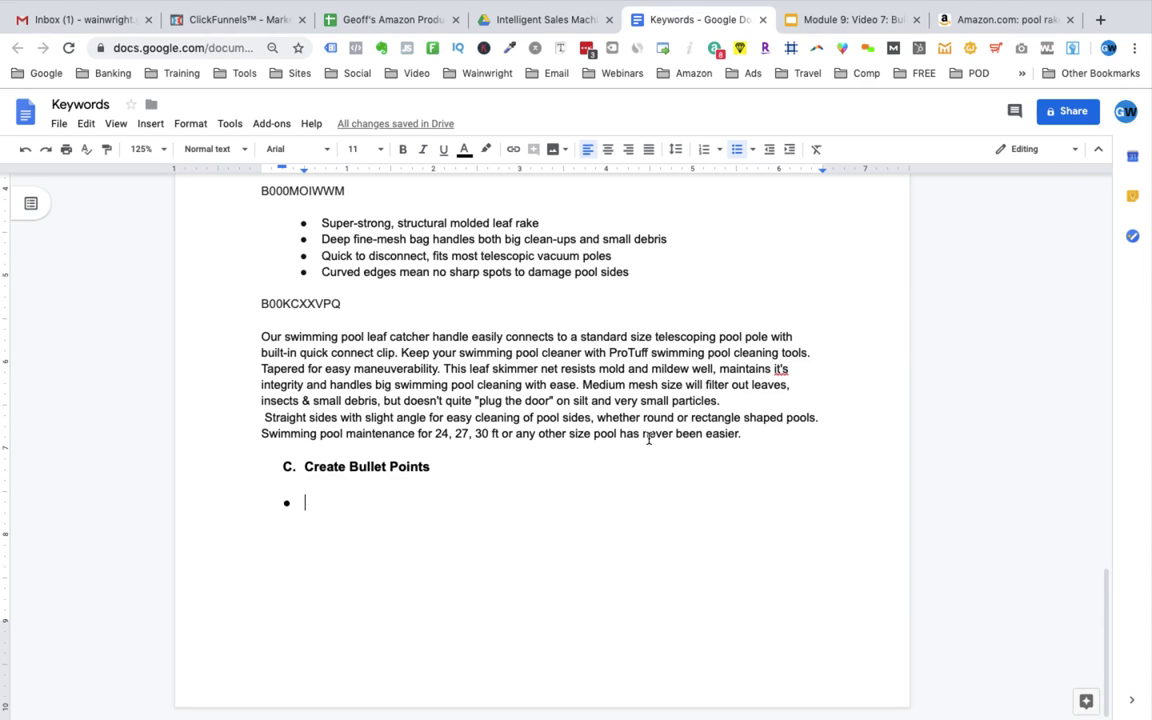
Enter "Heavy duty 6 foot telescopic leaf skimmer" as the first bullet under the "Create Bullet Points" heading.
{"action": "scroll", "coordinate": [649, 438], "scroll_direction": "up", "scroll_amount": 5}
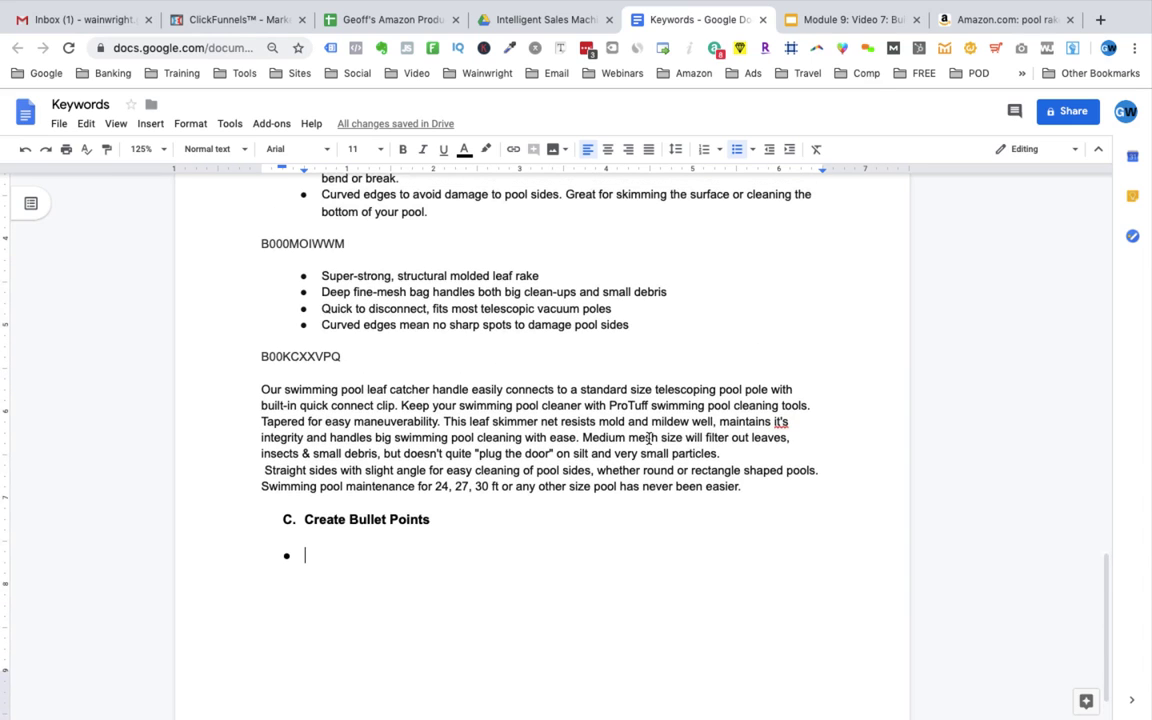
{"action": "scroll", "coordinate": [649, 438], "scroll_direction": "up", "scroll_amount": 1}
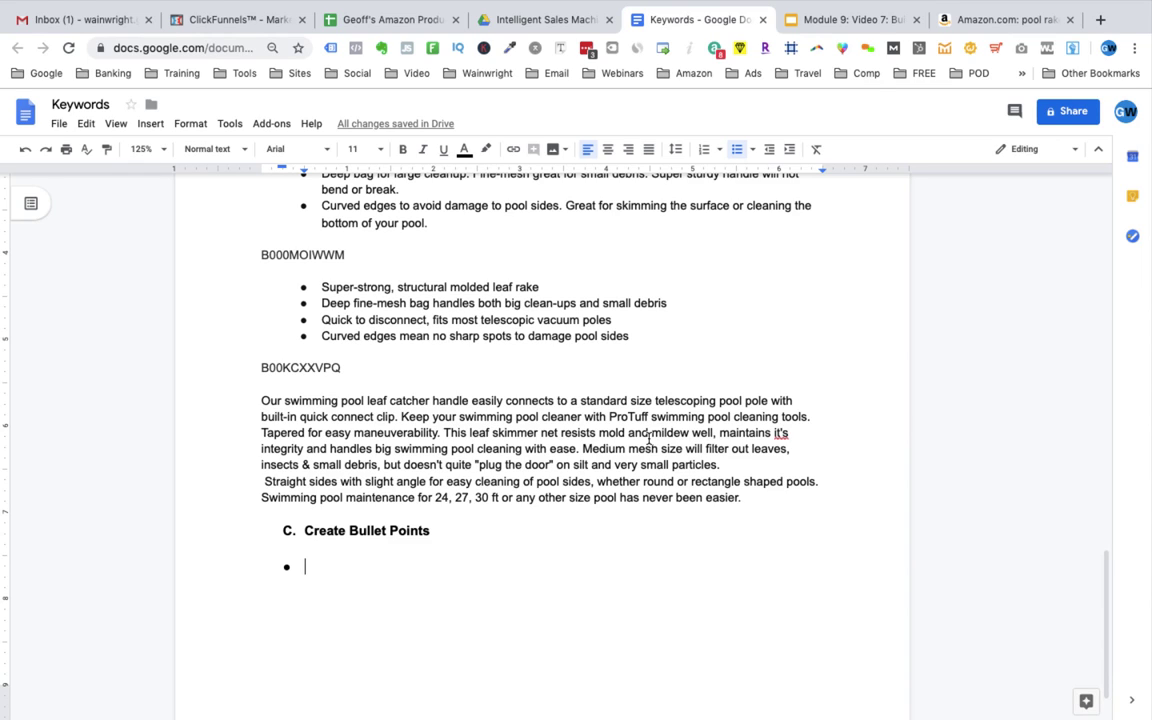
{"action": "scroll", "coordinate": [649, 438], "scroll_direction": "down", "scroll_amount": 6}
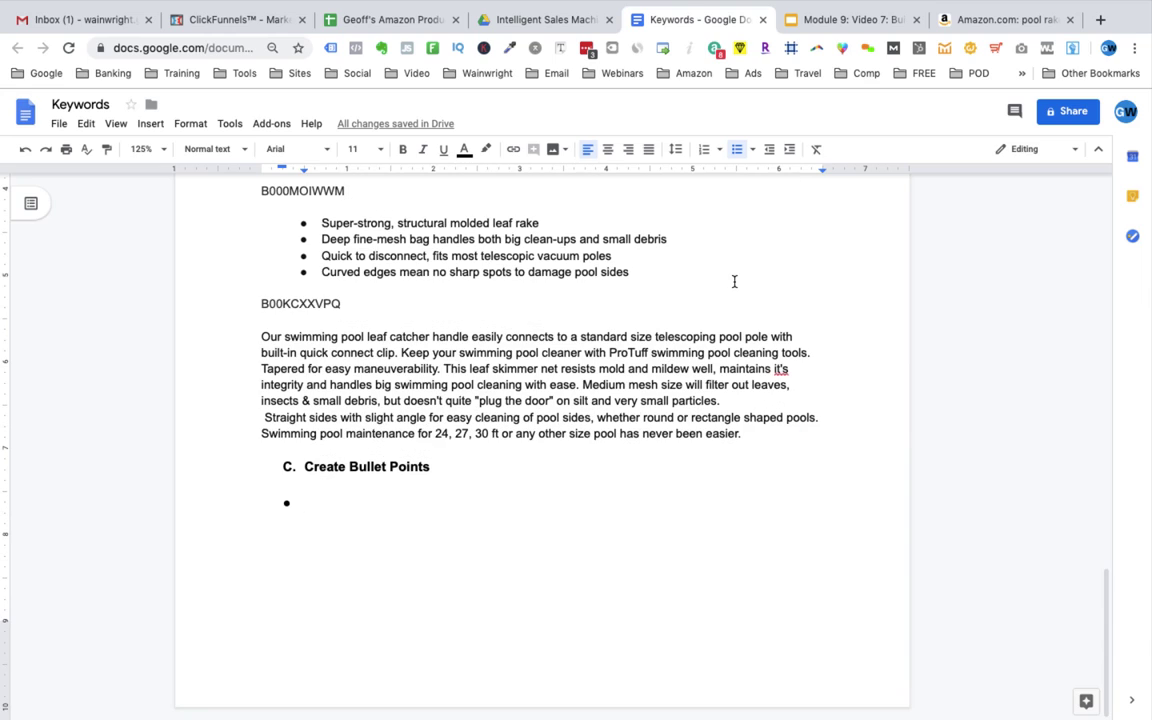
{"action": "type", "text": "Heavy duty 6 foot telescopic leaf skimmer"}
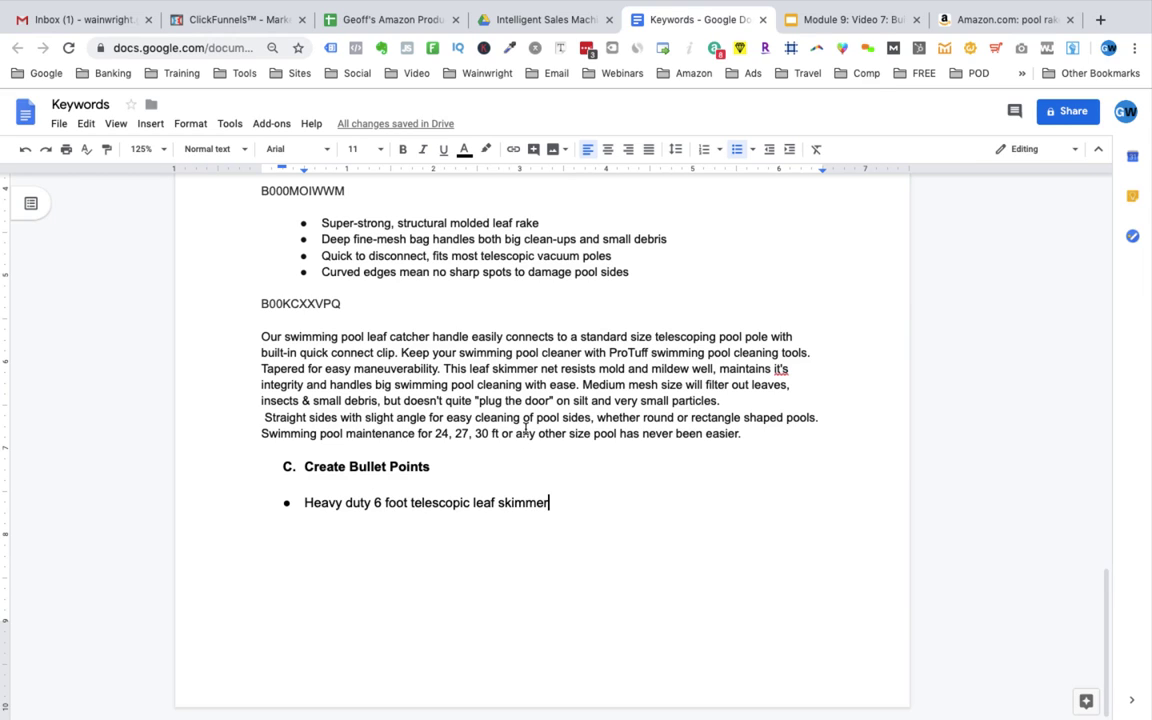
Check the first bullet's wording against the keyword lists from competing listings and the Amazon Suggestion Tool in the Keywords document.
{"action": "scroll", "coordinate": [525, 430], "scroll_direction": "up", "scroll_amount": 10}
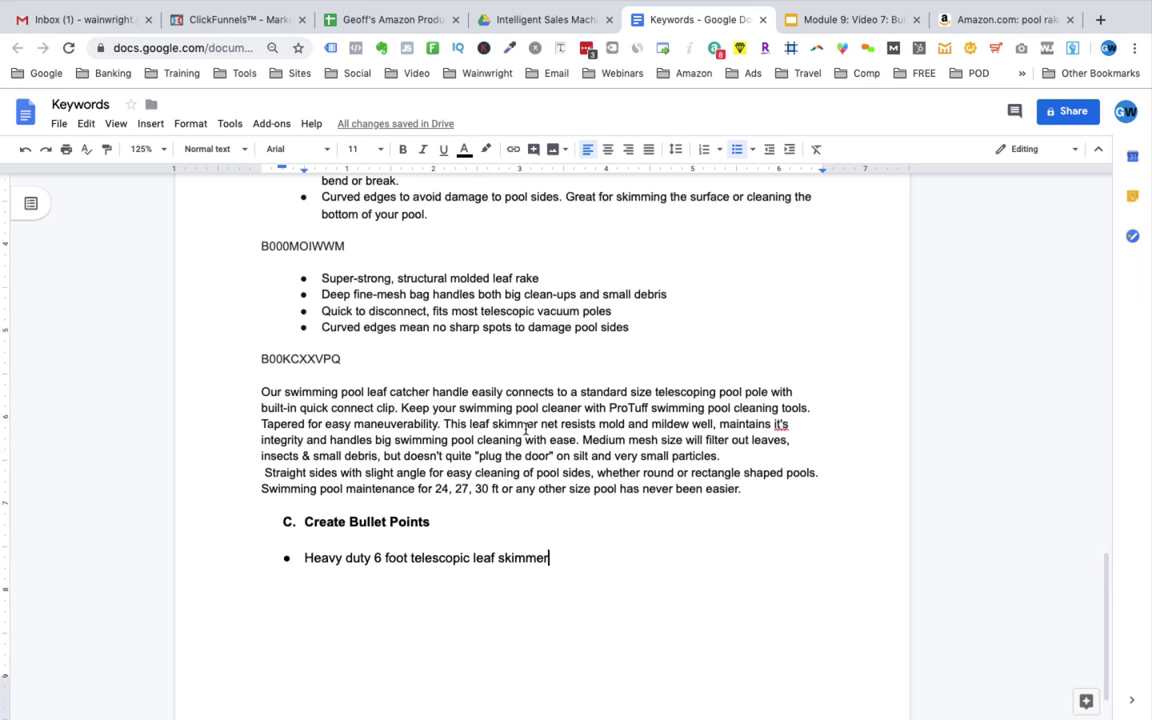
{"action": "scroll", "coordinate": [525, 428], "scroll_direction": "up", "scroll_amount": 15}
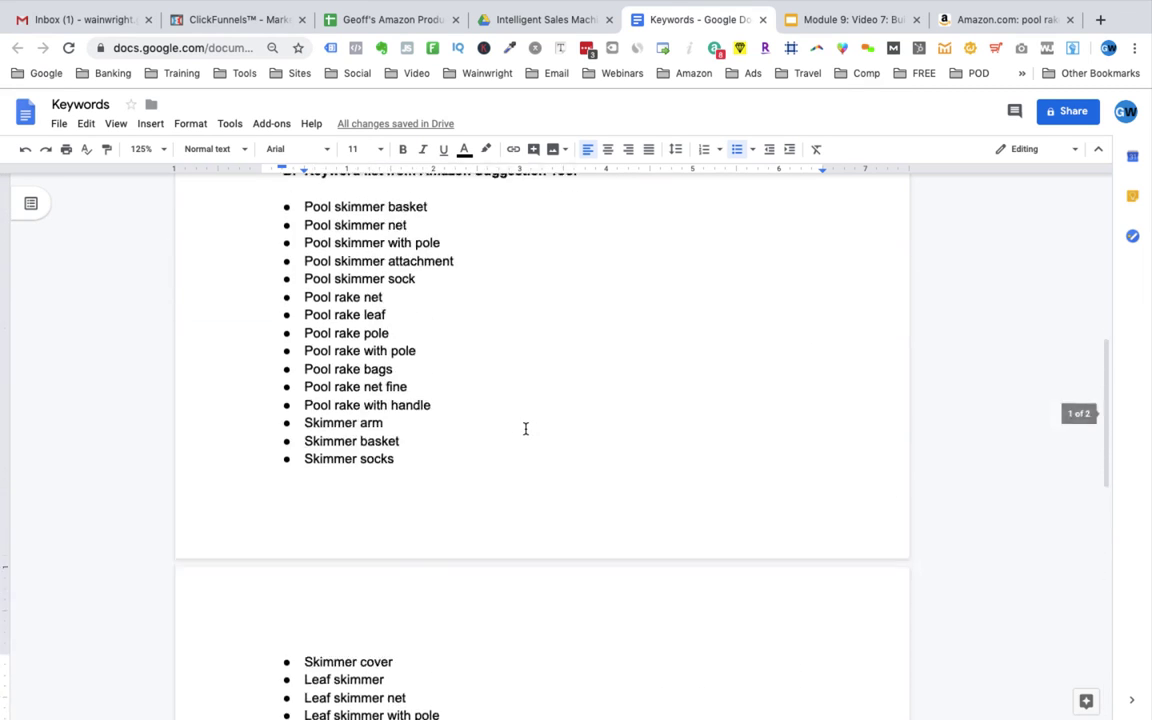
{"action": "scroll", "coordinate": [525, 428], "scroll_direction": "up", "scroll_amount": 1}
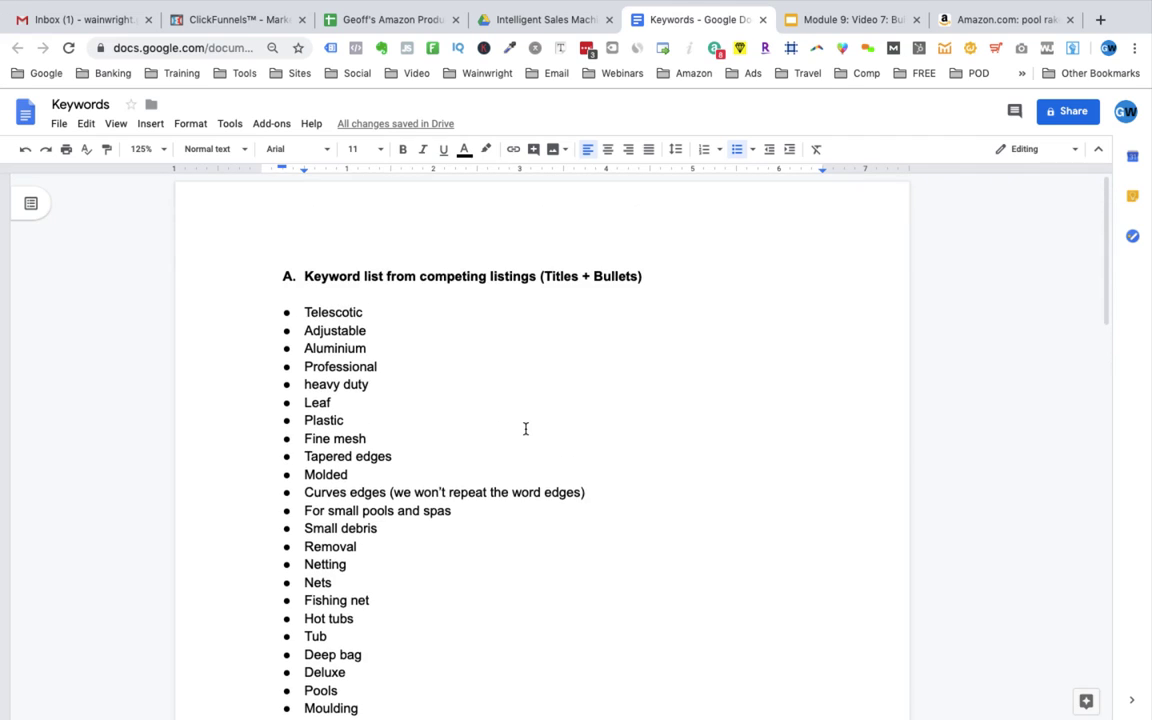
{"action": "scroll", "coordinate": [525, 428], "scroll_direction": "down", "scroll_amount": 3}
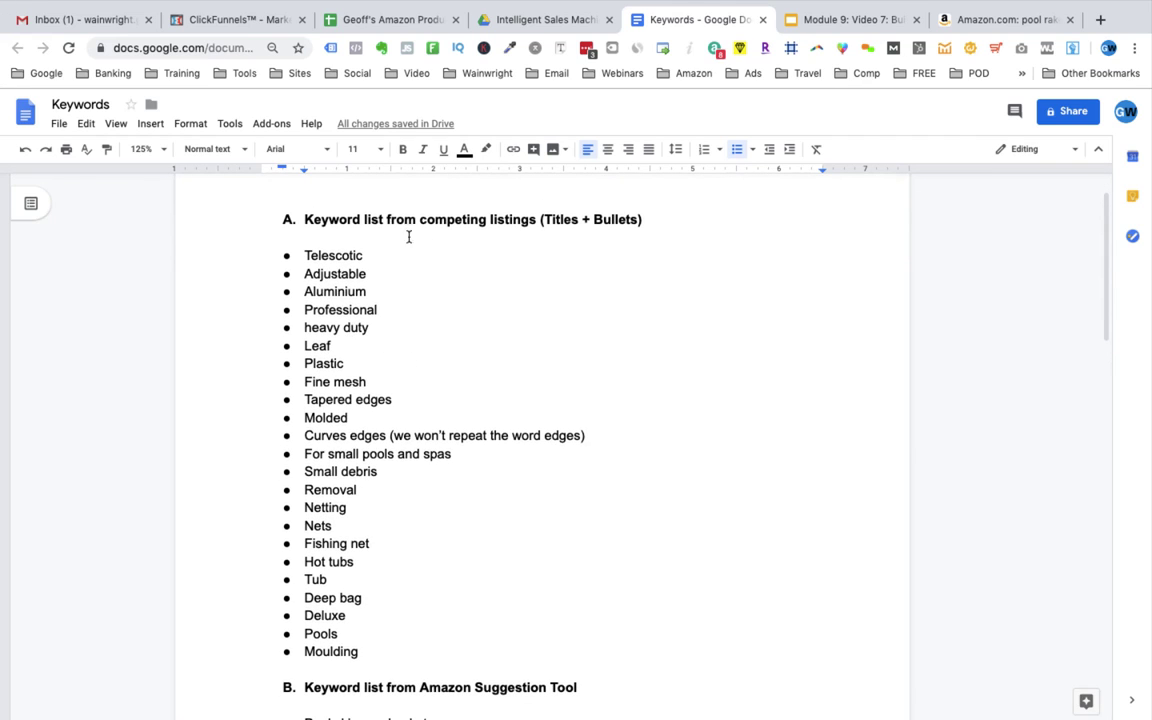
{"action": "scroll", "coordinate": [449, 393], "scroll_direction": "down", "scroll_amount": 1}
{"action": "scroll", "coordinate": [449, 393], "scroll_direction": "down", "scroll_amount": 15}
{"action": "scroll", "coordinate": [449, 393], "scroll_direction": "down", "scroll_amount": 15}
{"action": "scroll", "coordinate": [449, 393], "scroll_direction": "down", "scroll_amount": 18}
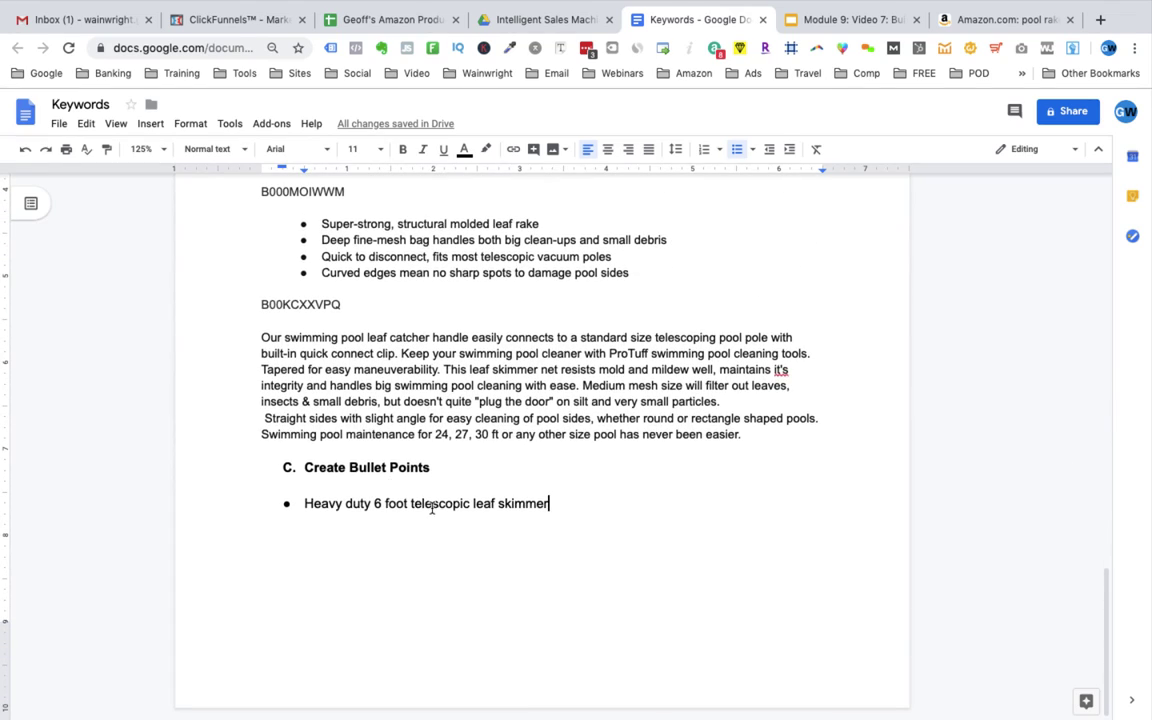
{"action": "scroll", "coordinate": [428, 364], "scroll_direction": "up", "scroll_amount": 20}
{"action": "scroll", "coordinate": [428, 364], "scroll_direction": "up", "scroll_amount": 5}
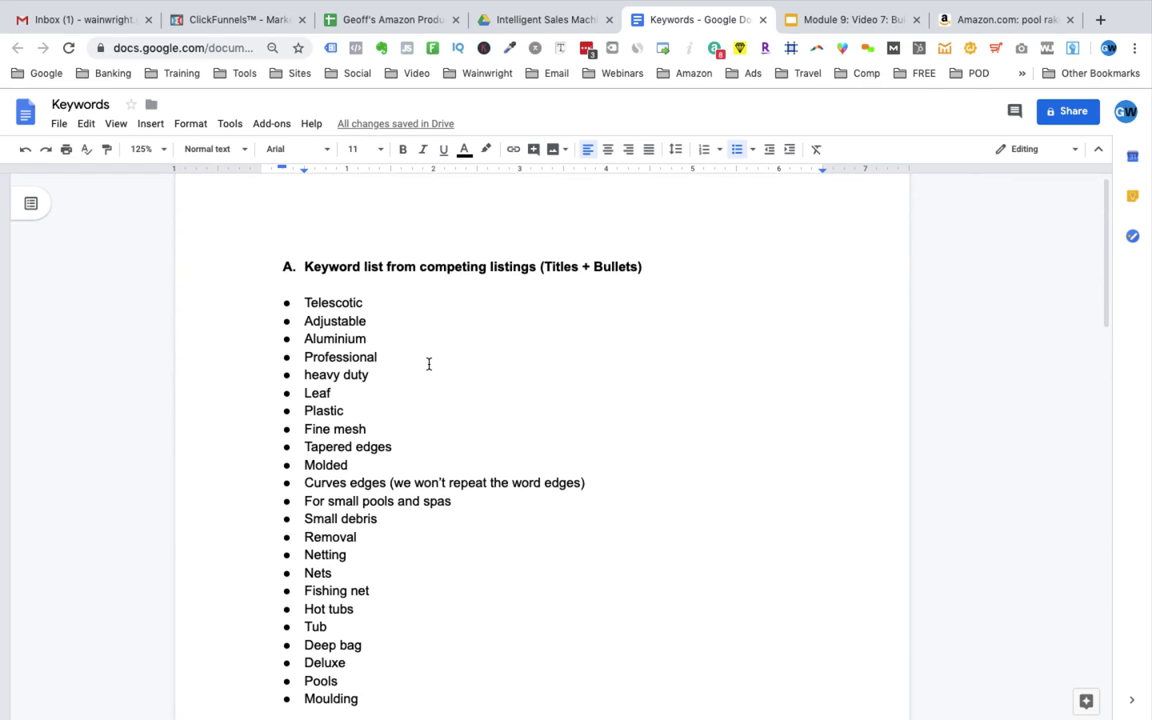
Correct the spelling of the first keyword in the competing listings list to "Telescopic".
{"action": "scroll", "coordinate": [428, 364], "scroll_direction": "down", "scroll_amount": 2}
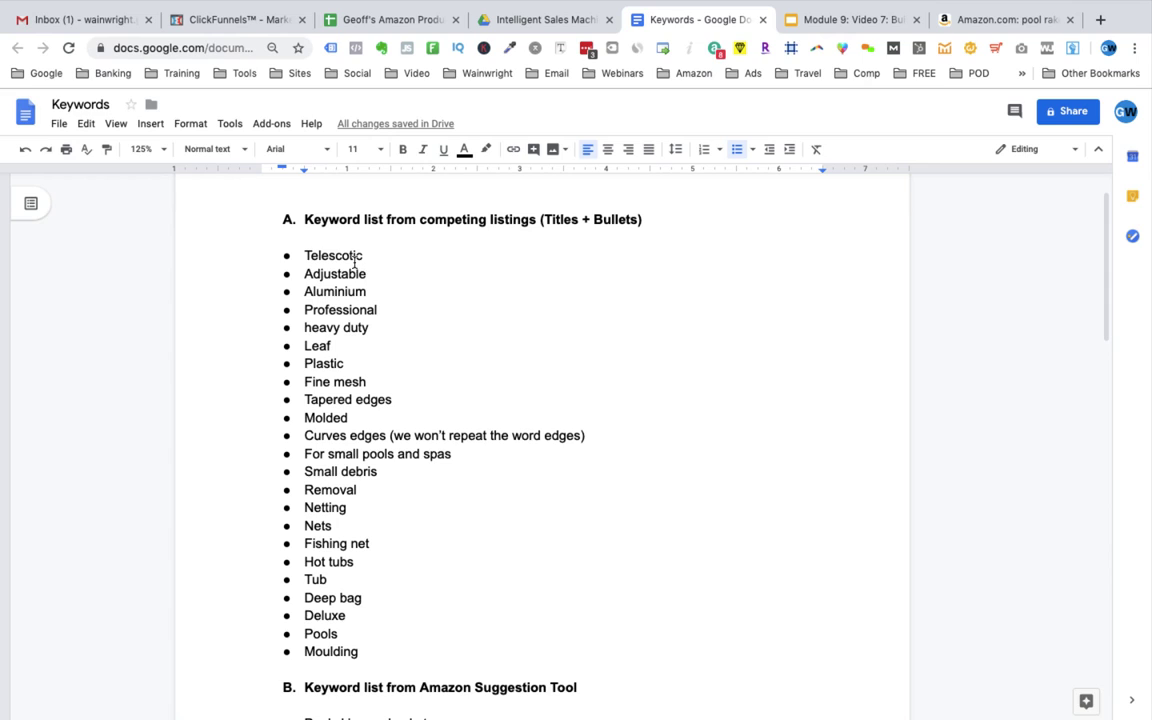
{"action": "left_click", "coordinate": [354, 262]}
{"action": "key", "text": "BackSpace"}
{"action": "key", "text": "BackSpace"}
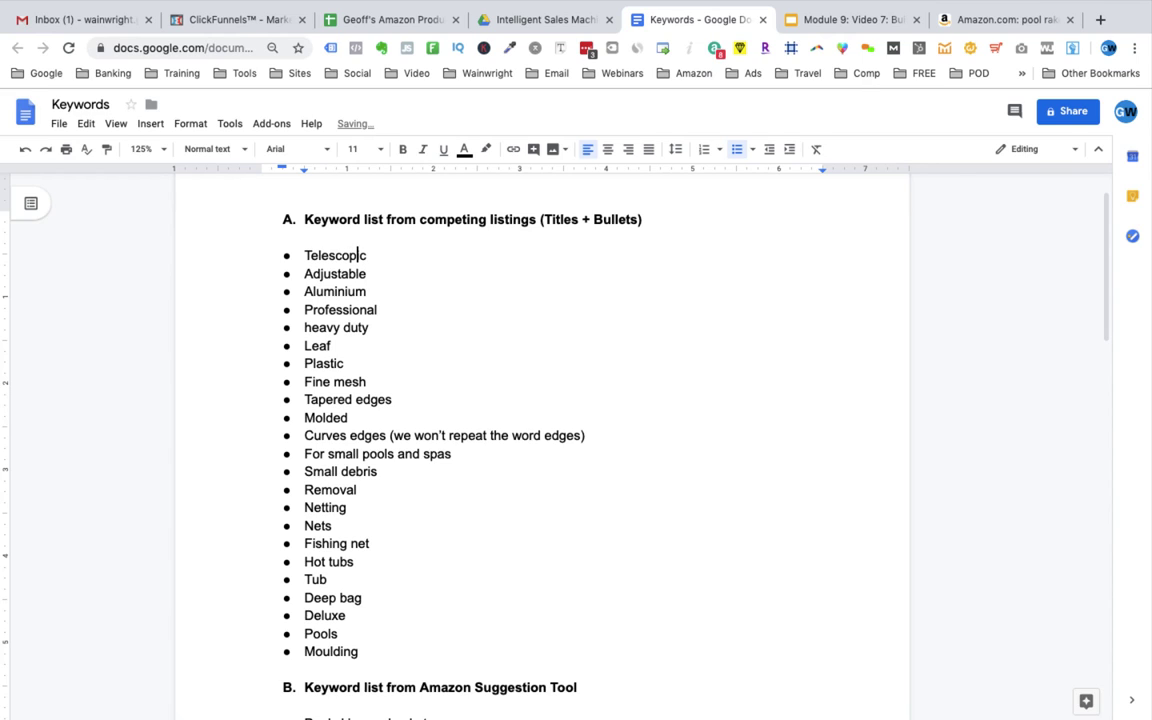
{"action": "type", "text": "pi"}
Extend the first bullet under "Create Bullet Points" with "with deep mesh basket and bonus pool scrubber", using the keyword lists as reference.
{"action": "scroll", "coordinate": [370, 419], "scroll_direction": "down", "scroll_amount": 5}
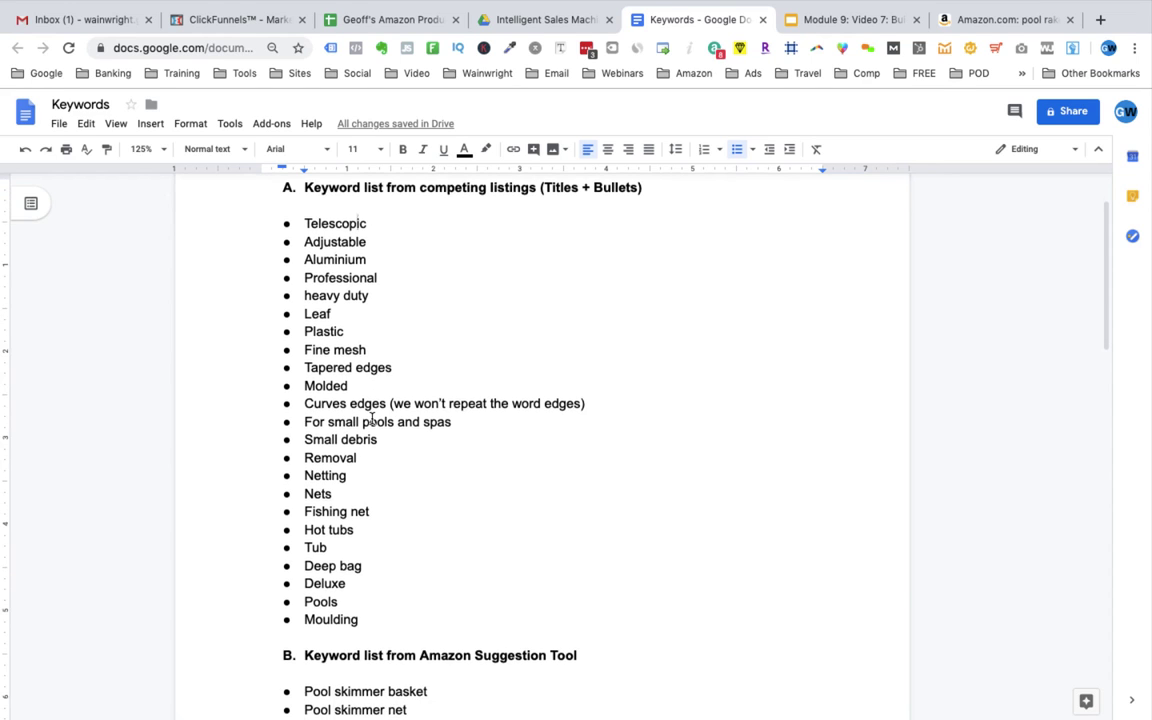
{"action": "scroll", "coordinate": [371, 418], "scroll_direction": "down", "scroll_amount": 7}
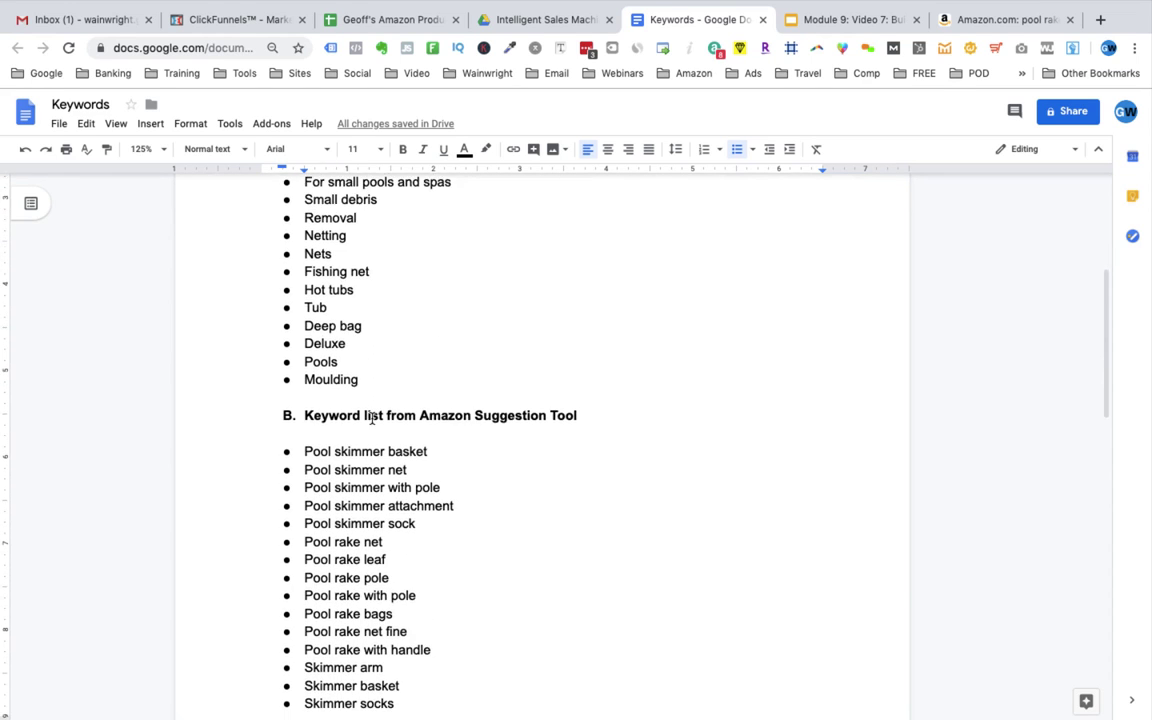
{"action": "scroll", "coordinate": [371, 418], "scroll_direction": "down", "scroll_amount": 15}
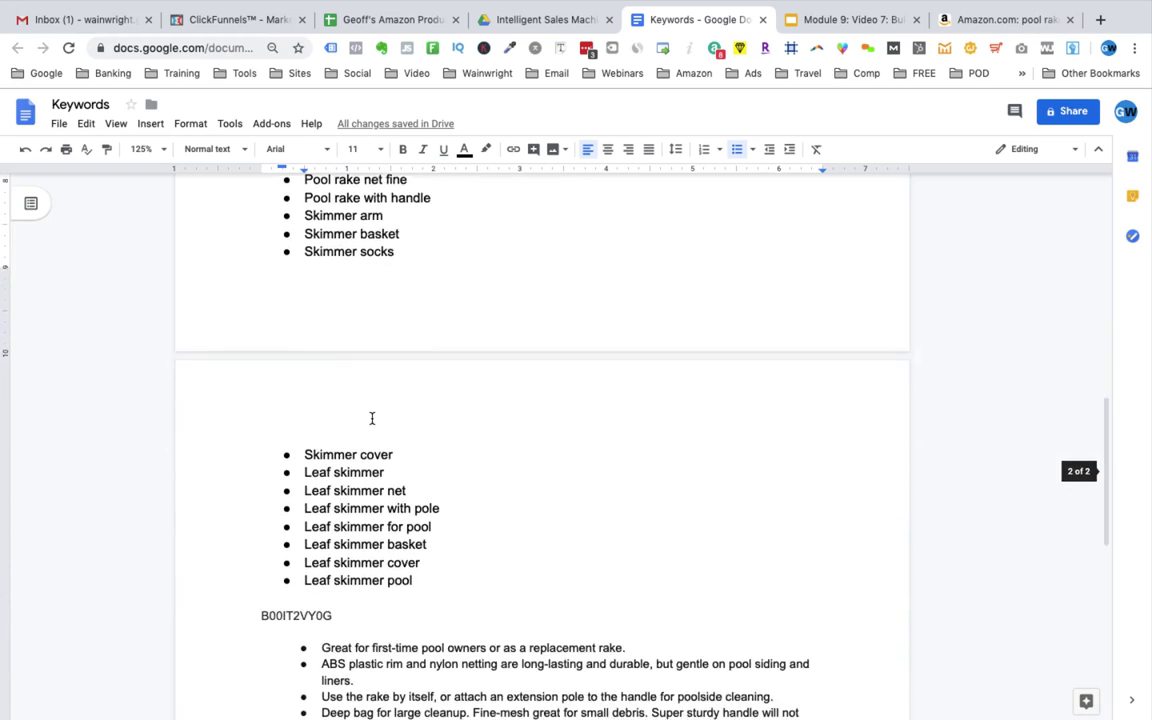
{"action": "scroll", "coordinate": [371, 418], "scroll_direction": "down", "scroll_amount": 7}
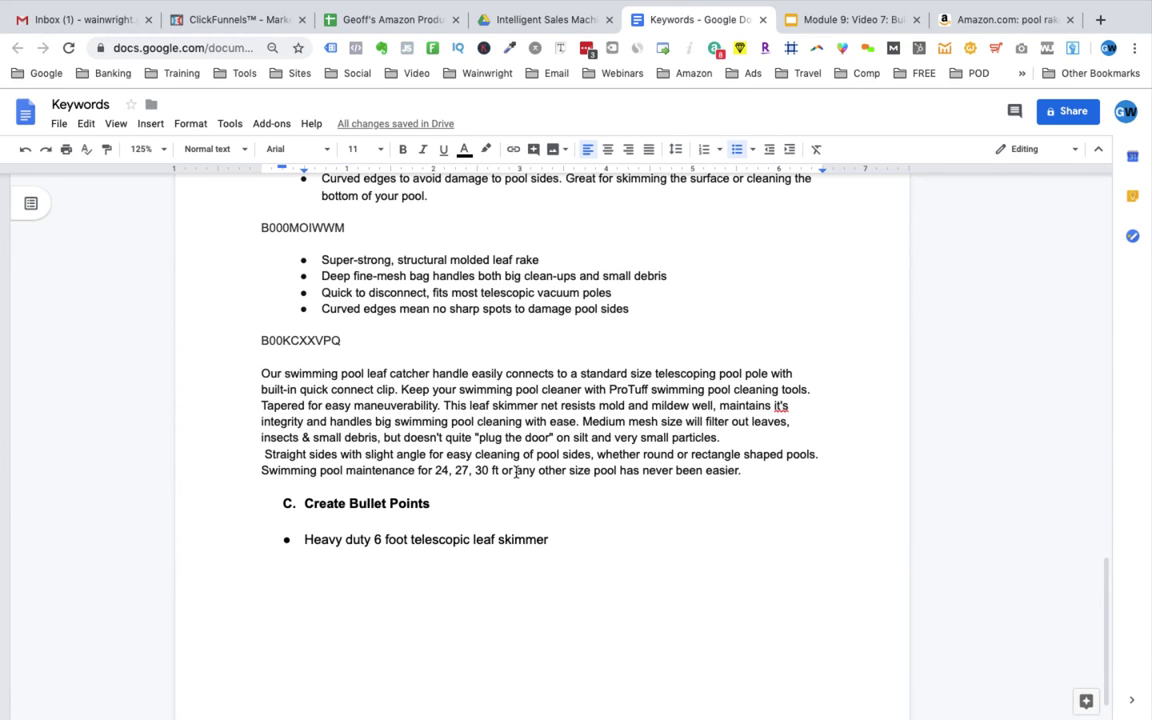
{"action": "scroll", "coordinate": [512, 450], "scroll_direction": "up", "scroll_amount": 8}
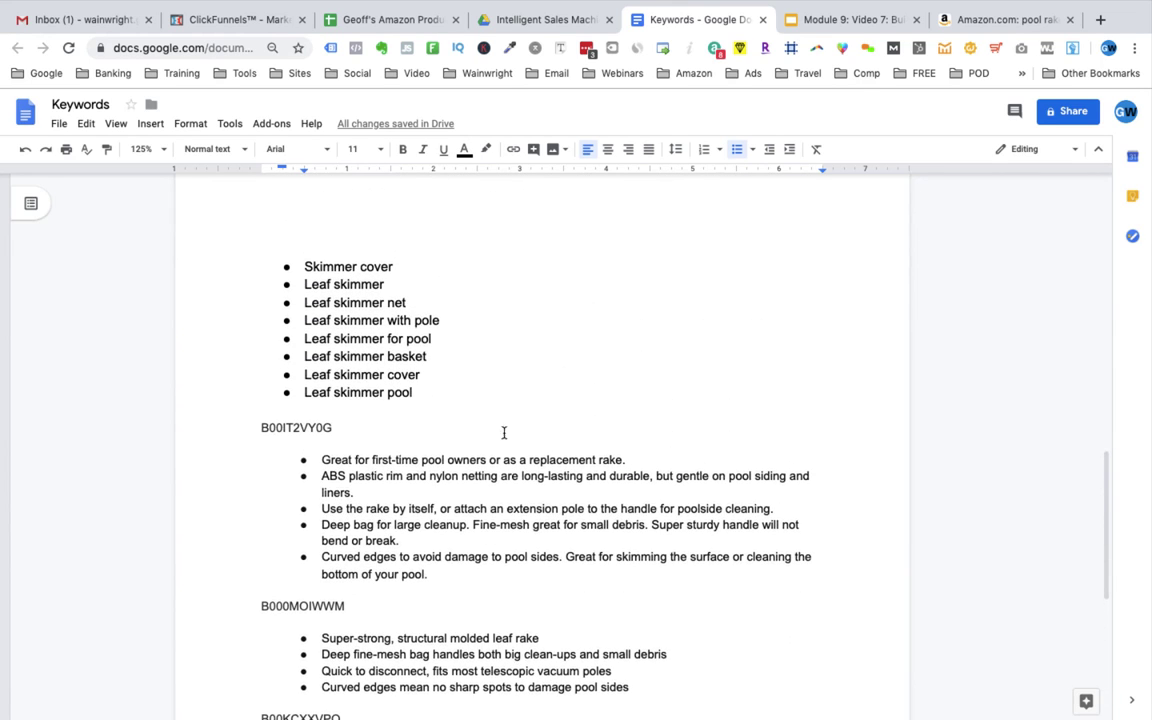
{"action": "scroll", "coordinate": [376, 380], "scroll_direction": "up", "scroll_amount": 6}
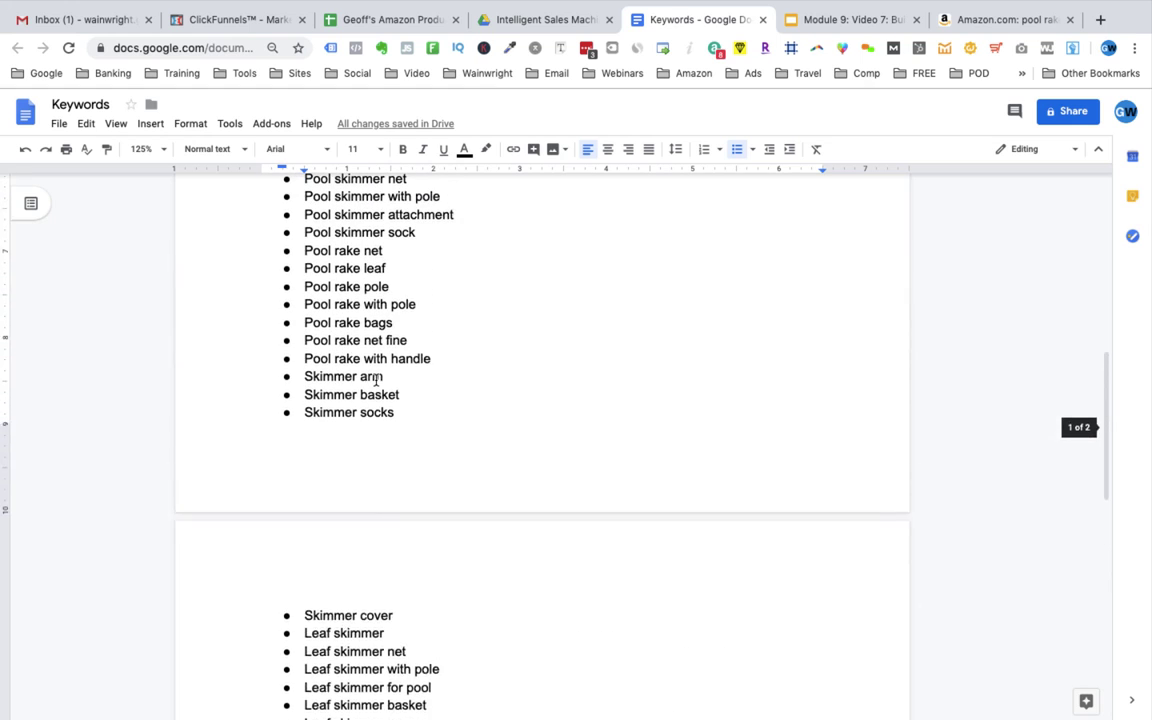
{"action": "scroll", "coordinate": [376, 379], "scroll_direction": "up", "scroll_amount": 4}
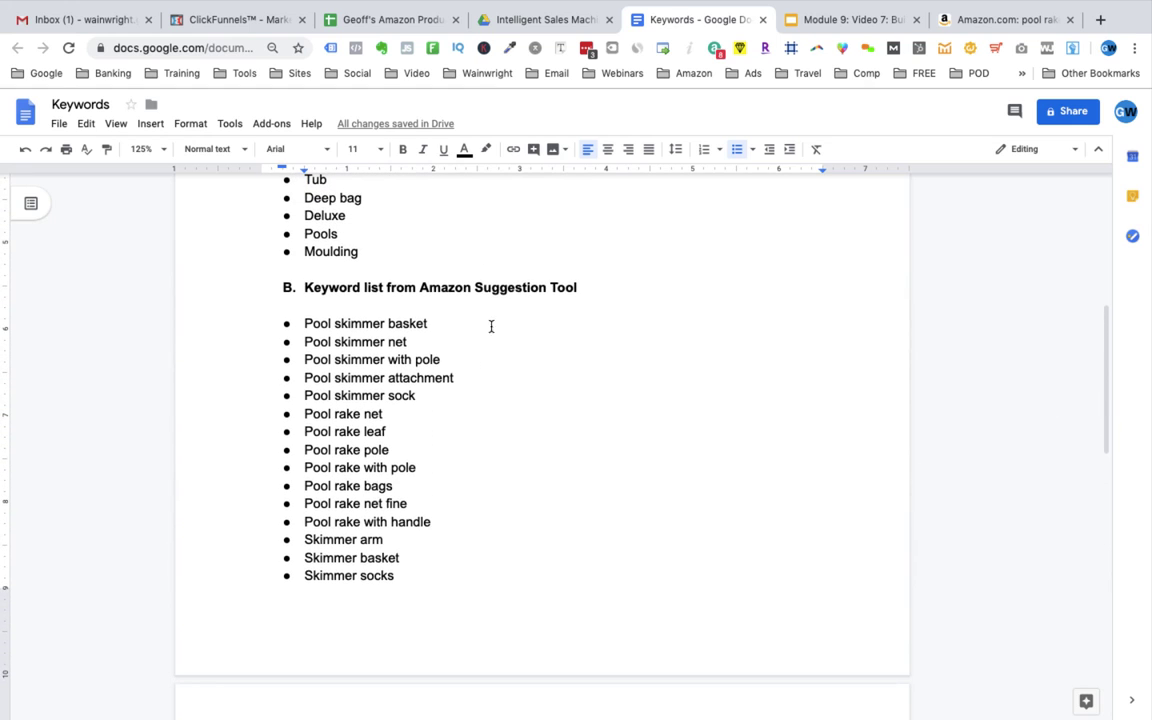
{"action": "scroll", "coordinate": [501, 324], "scroll_direction": "down", "scroll_amount": 15}
{"action": "key", "text": "ctrl+f"}
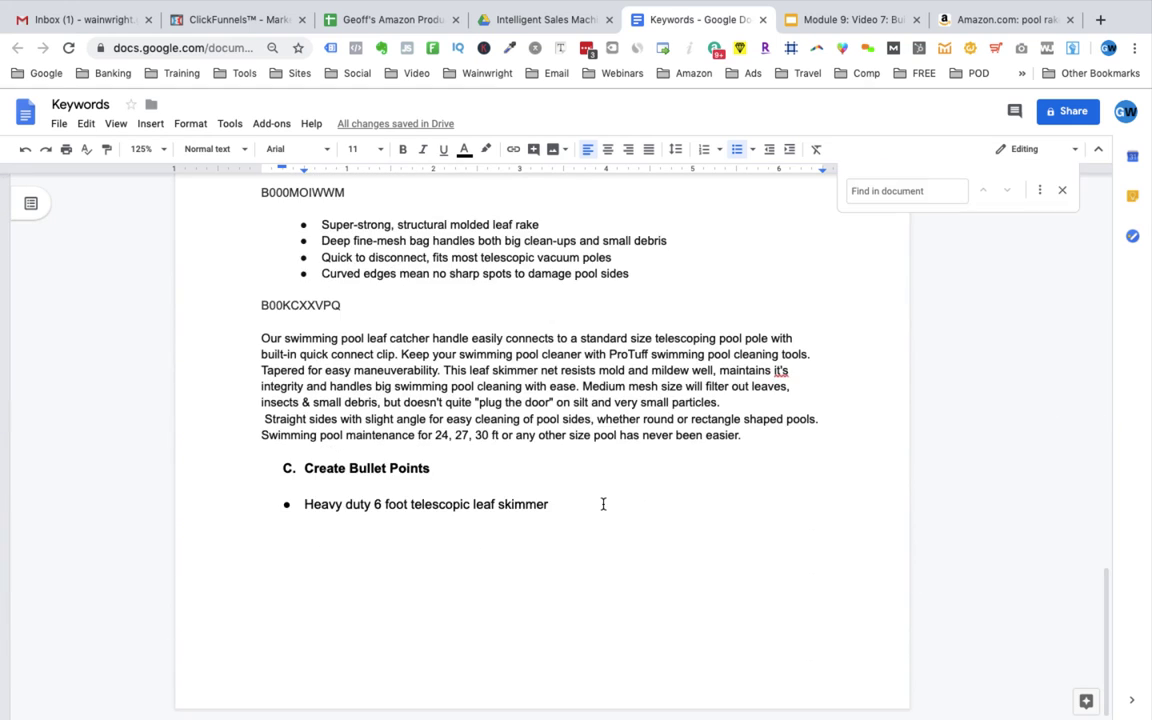
{"action": "left_click", "coordinate": [603, 504]}
{"action": "type", "text": "with deep mesh basket and bonus pool scrubber"}
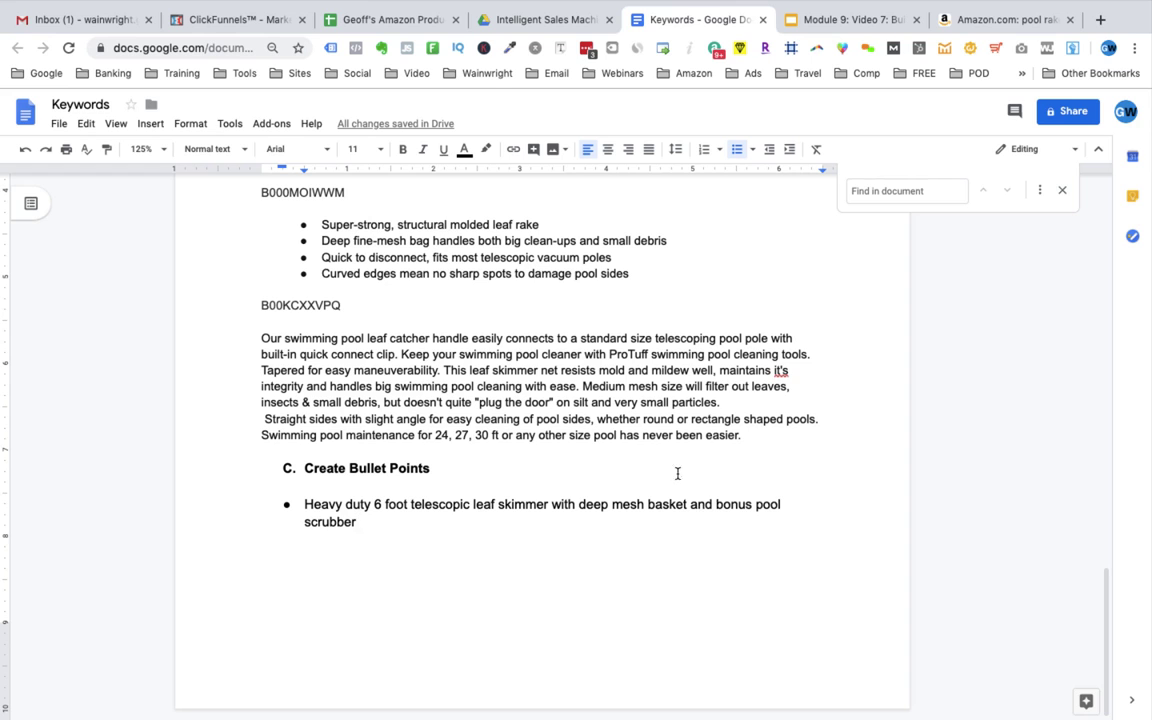
Add a final period and a second bullet: "Easy to set up with just one click and the extension pole makes cleaning the pool floor easy and fast.".
{"action": "scroll", "coordinate": [655, 435], "scroll_direction": "up", "scroll_amount": 5}
{"action": "scroll", "coordinate": [652, 427], "scroll_direction": "down", "scroll_amount": 4}
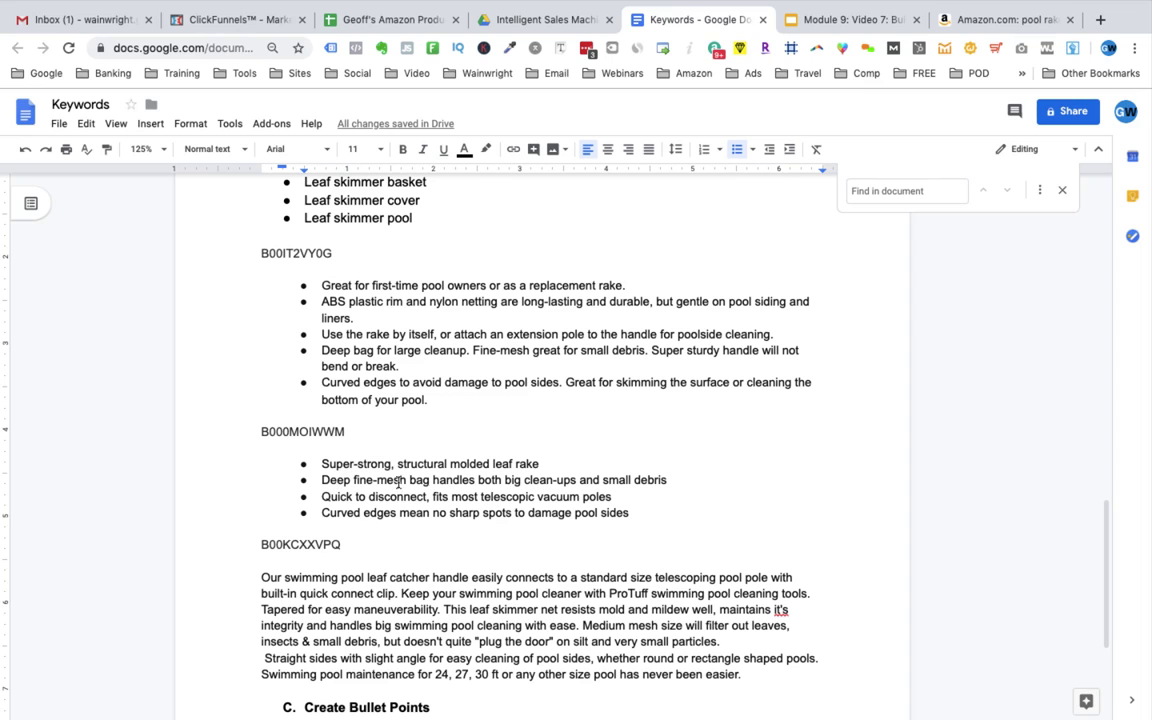
{"action": "type", "text": "Heavy duty 6 foot telescopic leaf skimmer with deep mesh basket and bonus pool scrubber"}
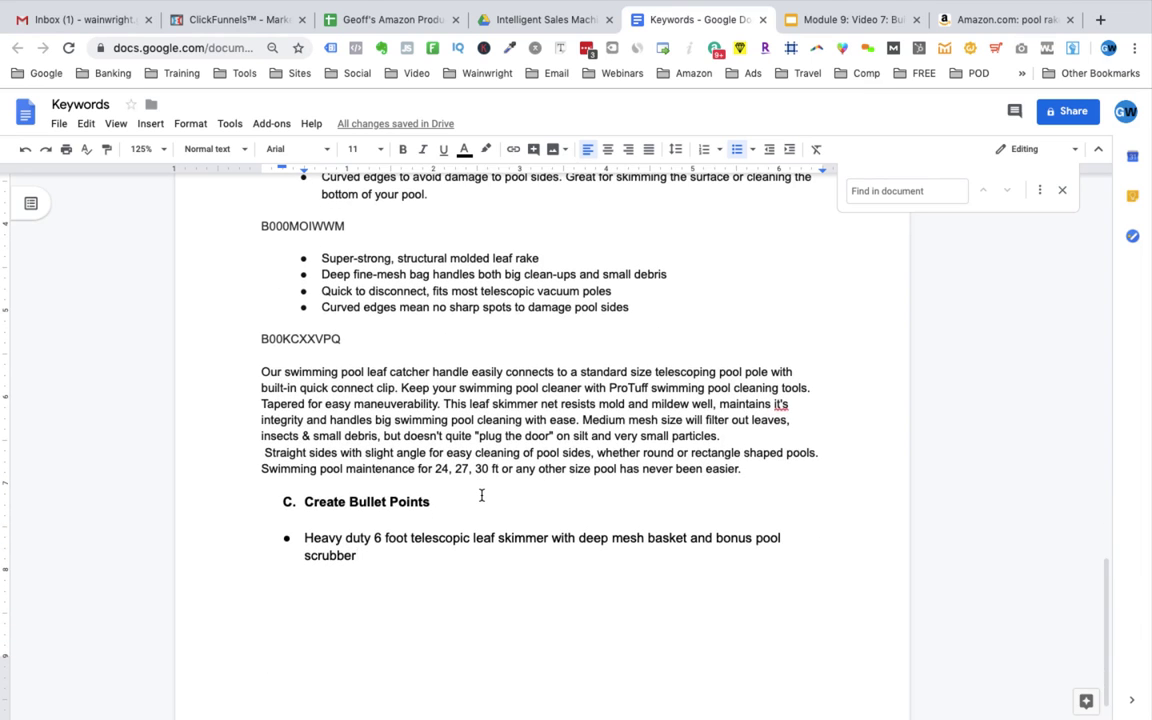
{"action": "scroll", "coordinate": [481, 495], "scroll_direction": "down", "scroll_amount": 1}
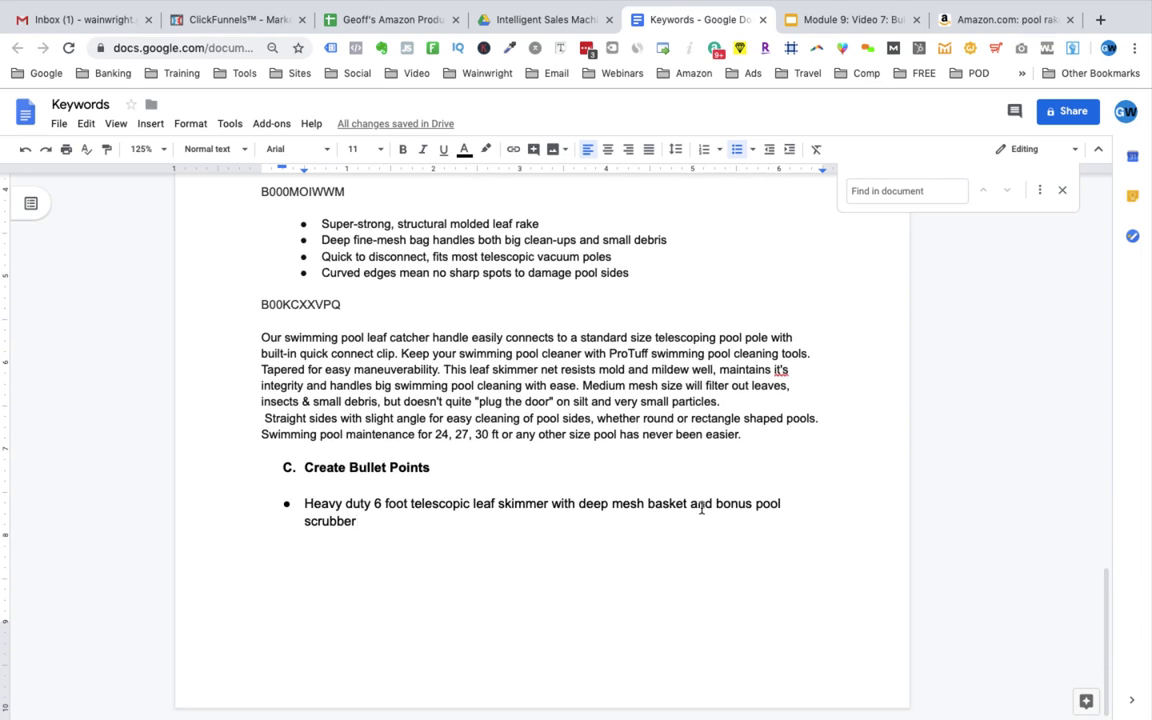
{"action": "type", "text": "."}
{"action": "key", "text": "Return"}
{"action": "type", "text": "Easy to set up with just one click and the extension pole makes cleaning the pool floor easy and fast."}
Add a third bullet: "Built from durable molded plastic perfect for lifting even the finest debris.".
{"action": "key", "text": "Return"}
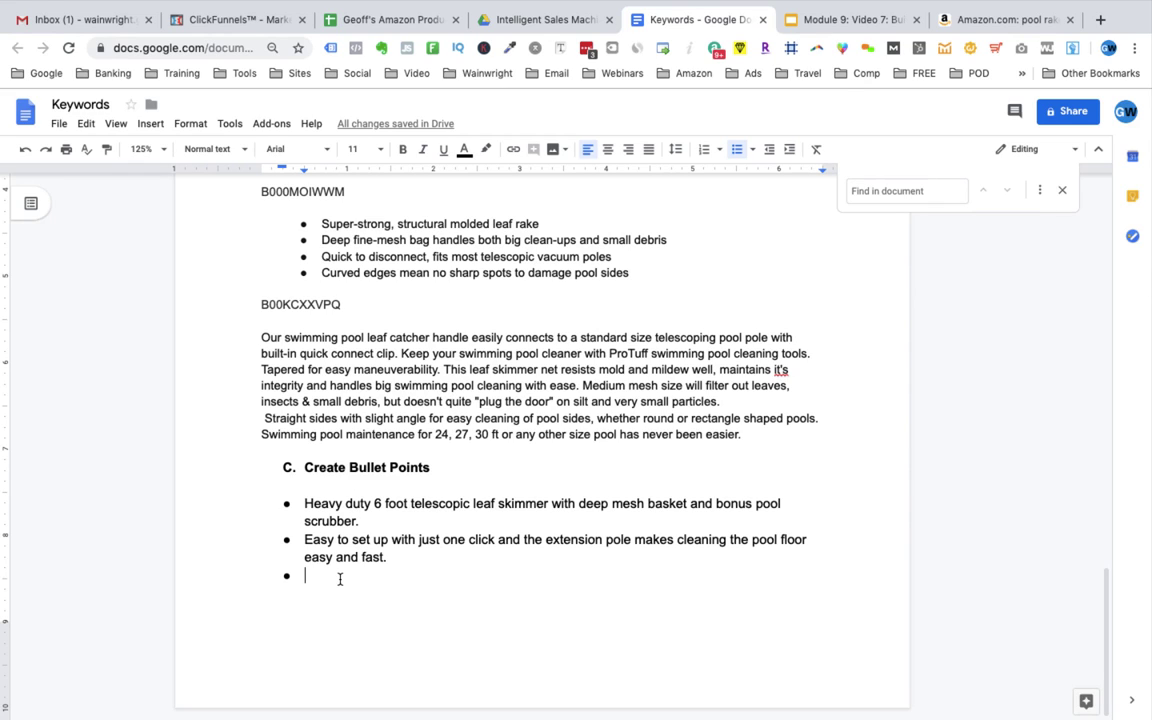
{"action": "type", "text": "Built from durable molded plastic perfect for lifting even the finest debris."}
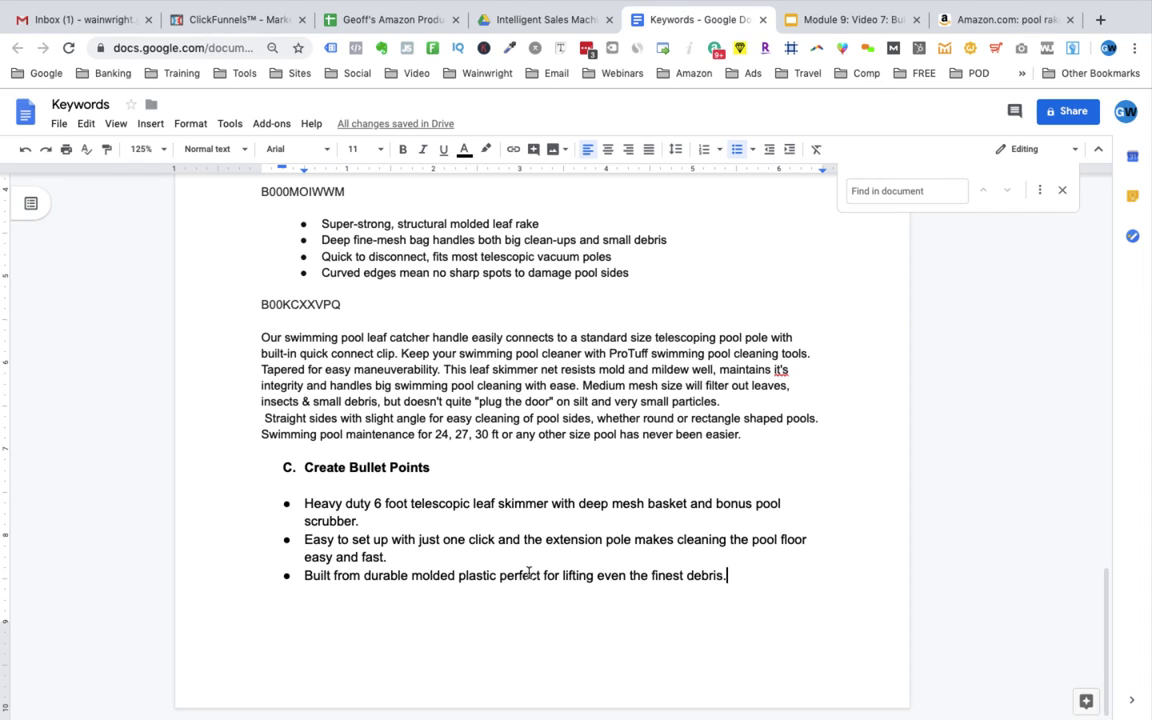
Add a fourth bullet: "What you get: 2 x 3 foot extension poles, 1 x rip-free mesh basket with rounded edges with WHATEVER YOUR BONUS IS".
{"action": "key", "text": "Return"}
{"action": "type", "text": "What you get: 2 x 3 foot extension poles, 1 x rip-free mesh basket with rounded edges with WHATEVER YOUR BONUS IS"}
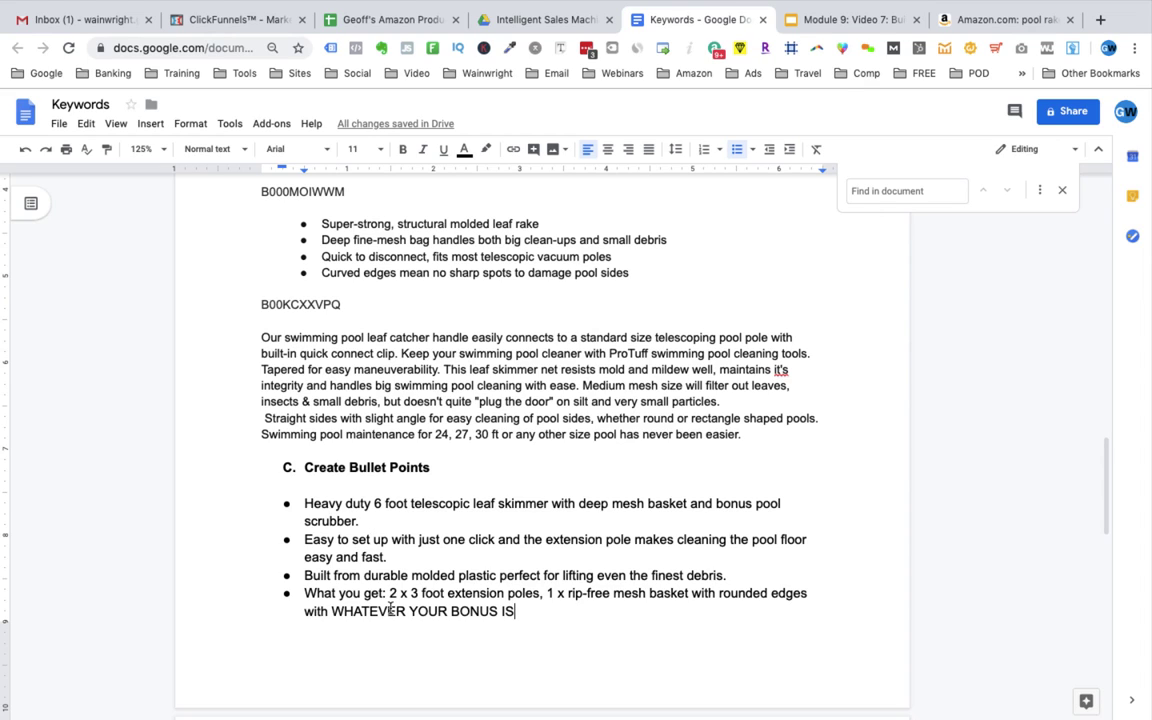
{"action": "left_click_drag", "start_coordinate": [331, 611], "coordinate": [509, 612]}
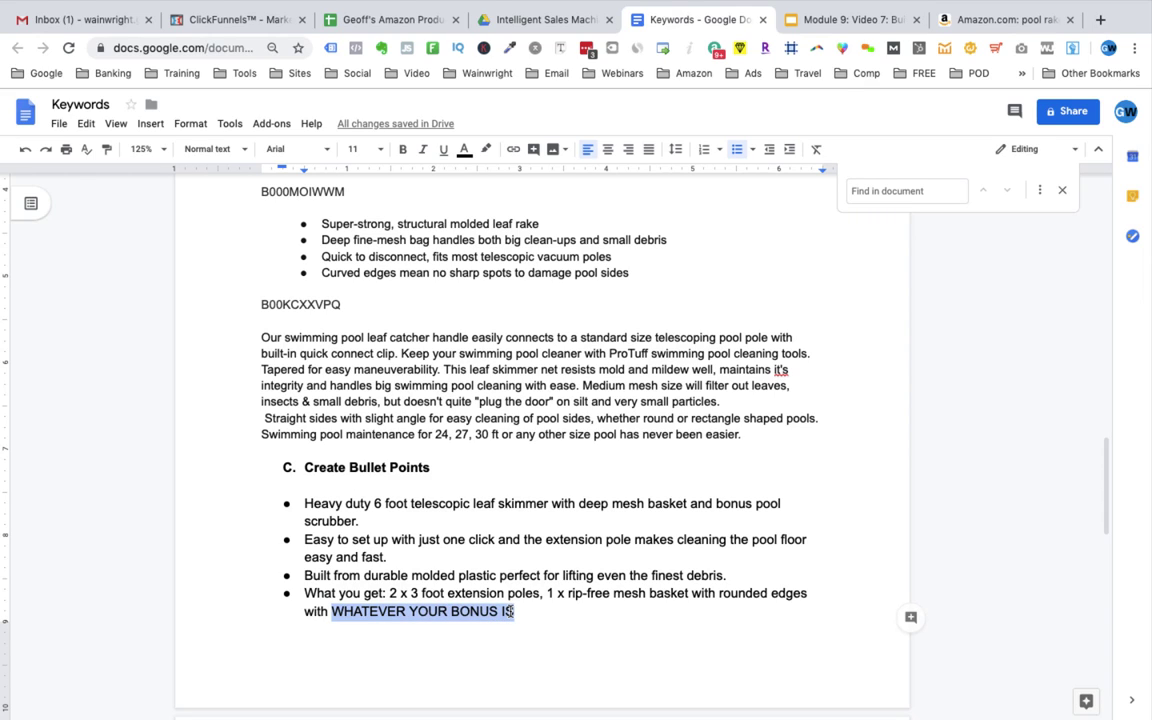
{"action": "left_click", "coordinate": [511, 611]}
Add a fifth bullet: "Pool rake dimensions: 12” x 11” x 72” Packaged dimensions: 14” x 13” x 10”".
{"action": "key", "text": "ctrl+Return"}
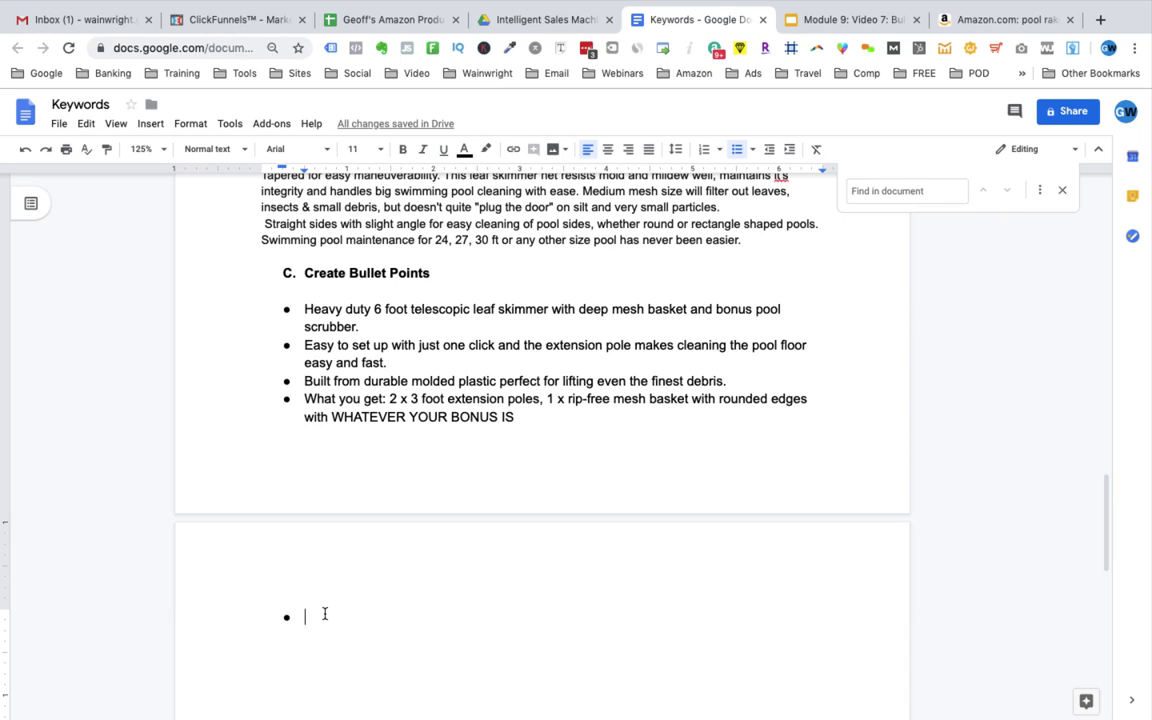
{"action": "type", "text": "Pool rake dimensions: 12\" x 11\" x 72\" Packaged dimensions: 14\" x 13\" x 10\""}
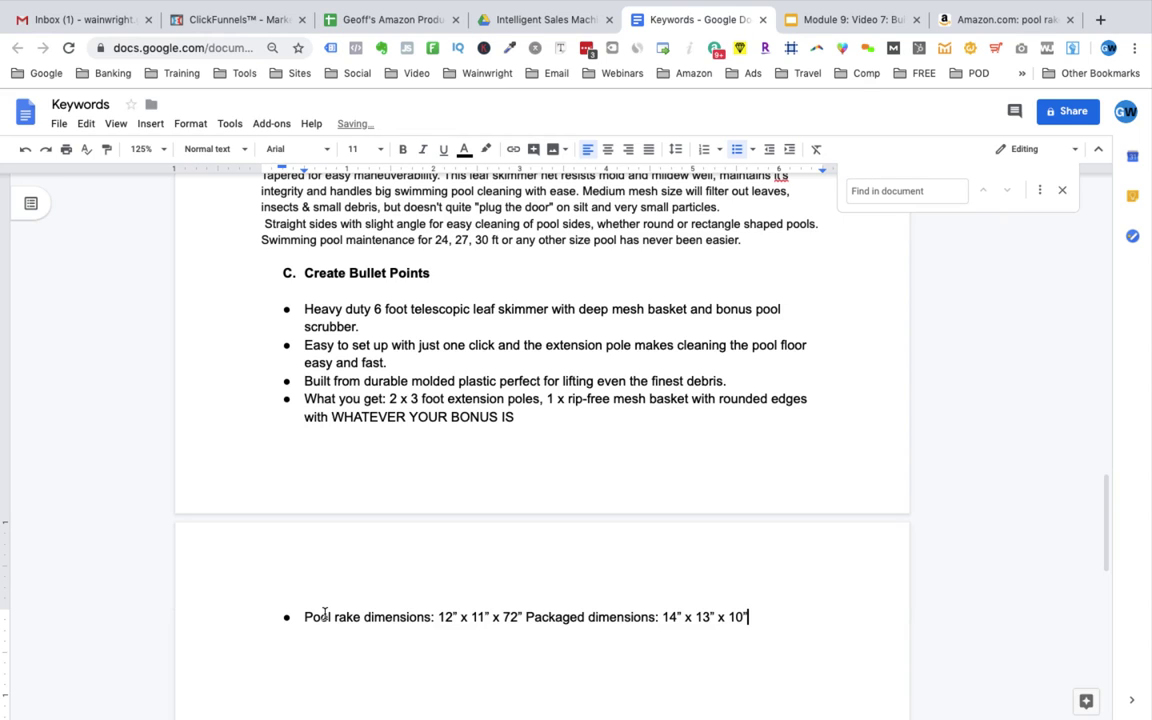
Review the bullets written under the "Create Bullet Points" heading, including the dimensions bullet on the last page.
{"action": "scroll", "coordinate": [324, 613], "scroll_direction": "down", "scroll_amount": 2}
{"action": "scroll", "coordinate": [324, 613], "scroll_direction": "down", "scroll_amount": 2}
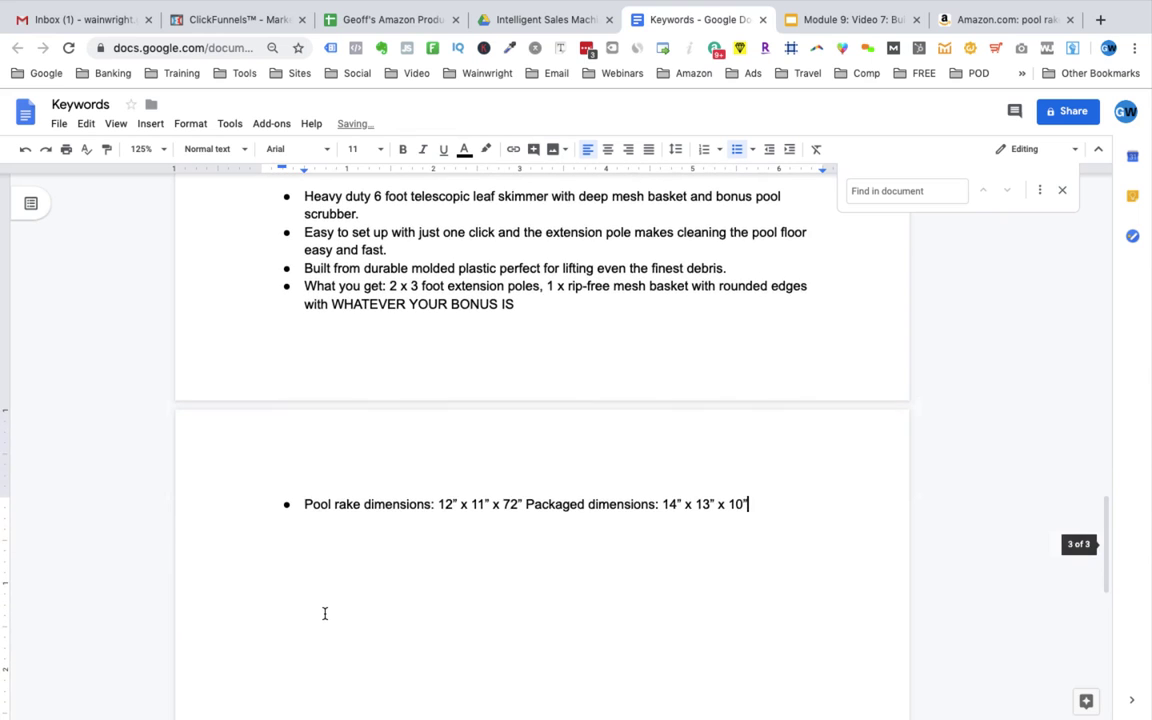
{"action": "scroll", "coordinate": [324, 613], "scroll_direction": "down", "scroll_amount": 1}
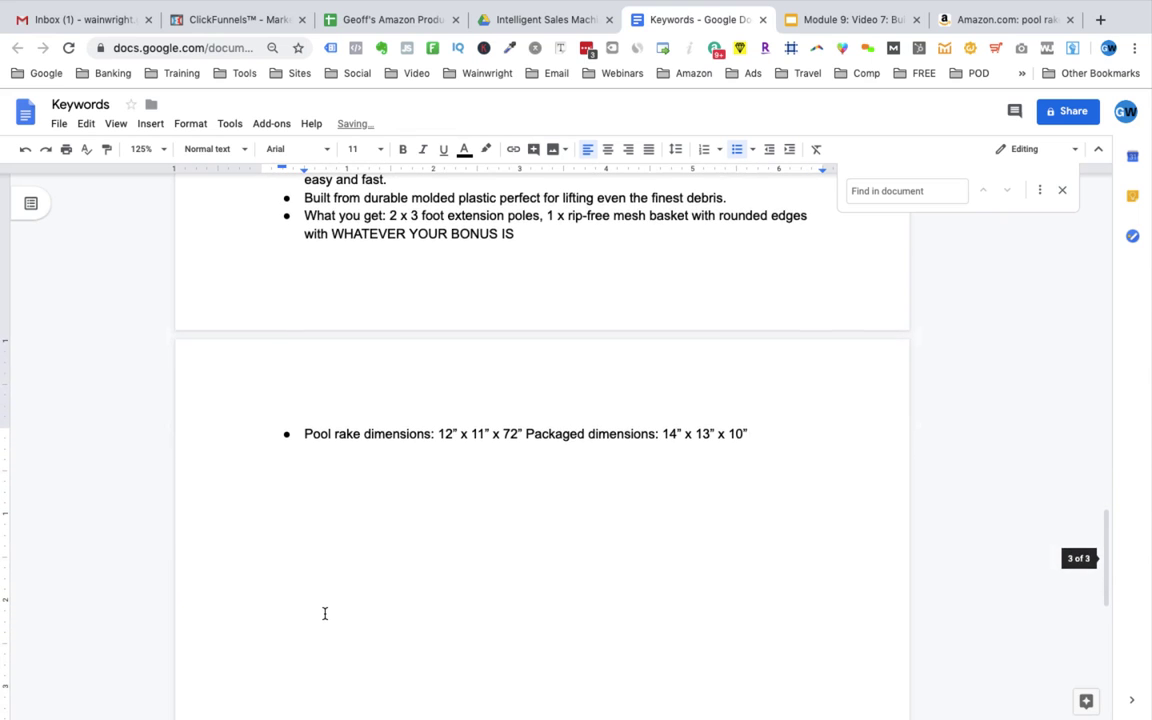
{"action": "scroll", "coordinate": [324, 613], "scroll_direction": "down", "scroll_amount": 2}
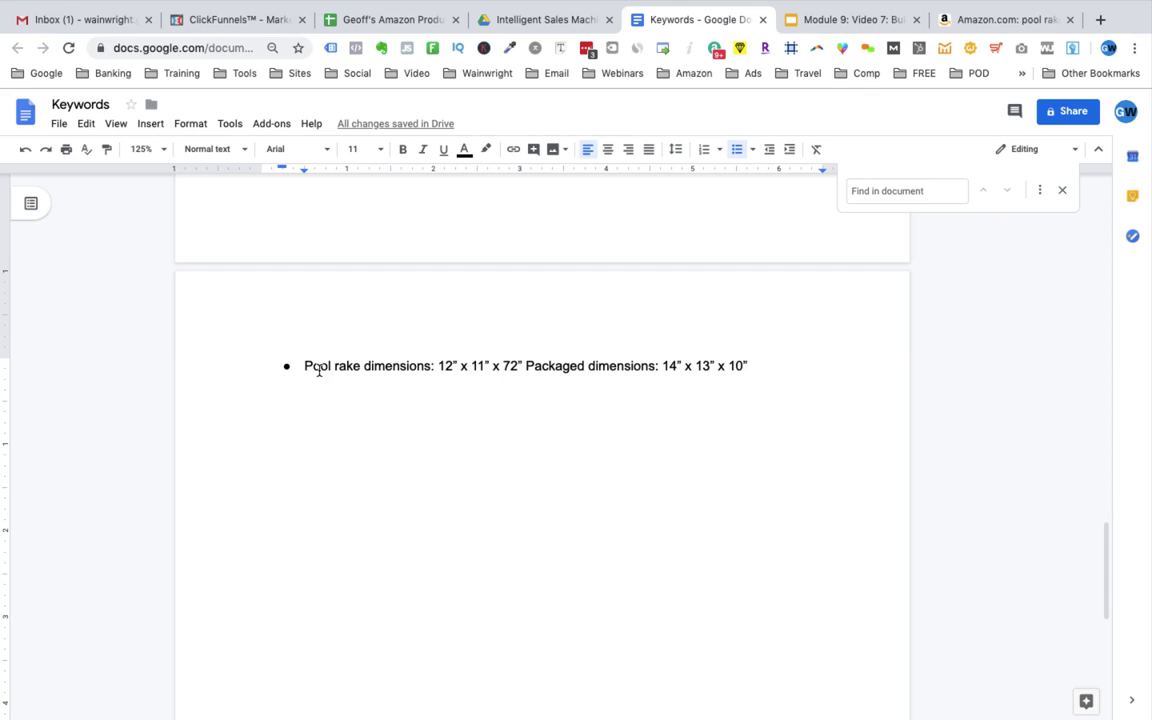
{"action": "scroll", "coordinate": [318, 370], "scroll_direction": "up", "scroll_amount": 3}
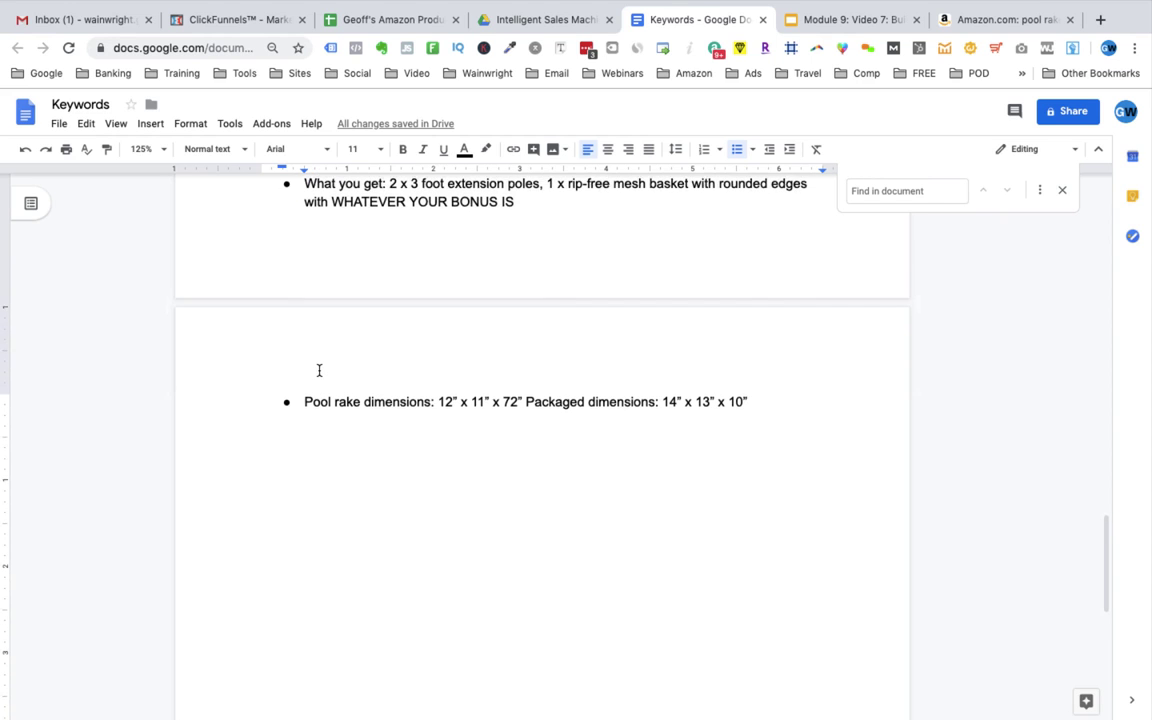
{"action": "scroll", "coordinate": [319, 370], "scroll_direction": "up", "scroll_amount": 3}
{"action": "scroll", "coordinate": [319, 370], "scroll_direction": "up", "scroll_amount": 1}
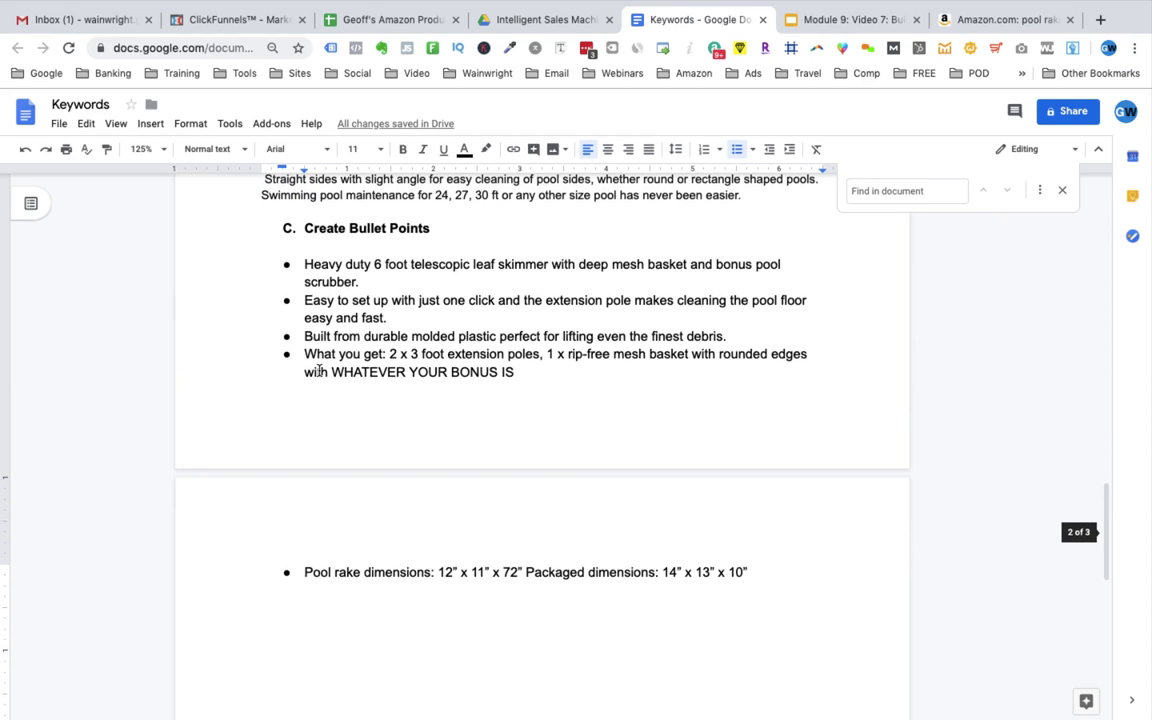